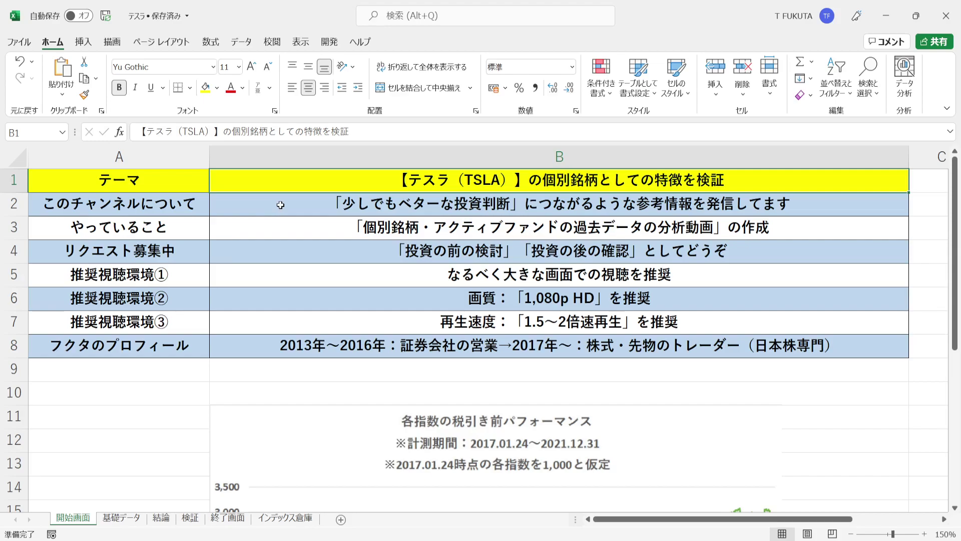
Step: Go through the channel introduction, request and recommended viewing entries in rows 2 to 7 of the 開始画面 sheet
left_click(280, 204)
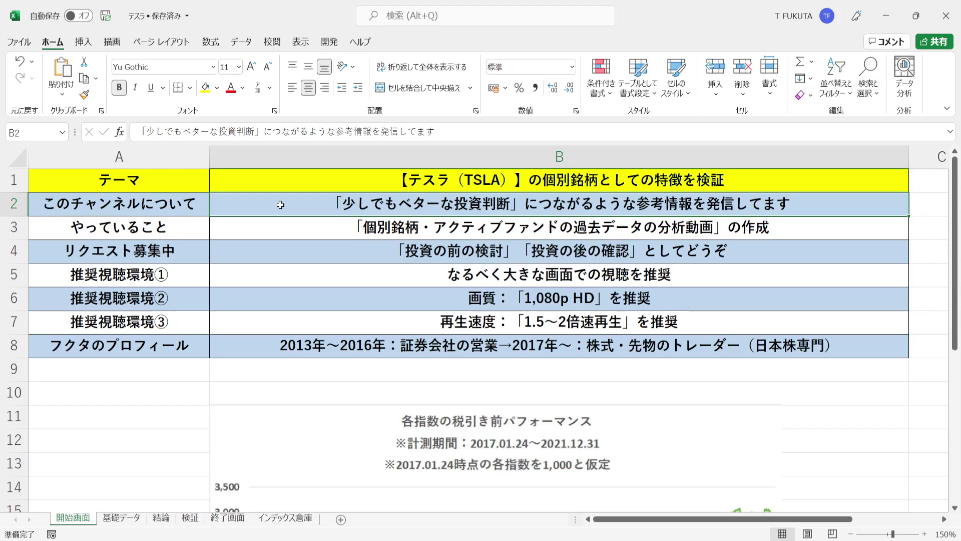
left_click(272, 229)
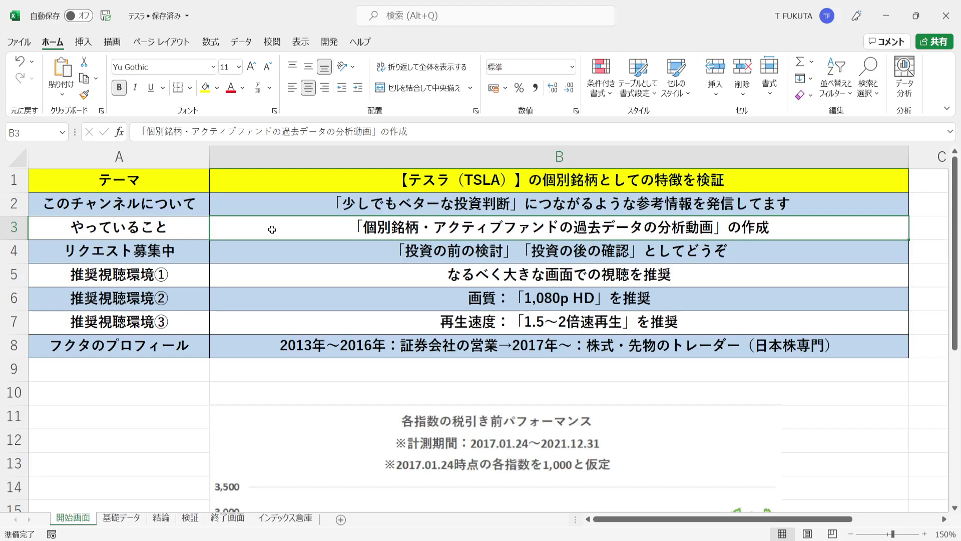
left_click(270, 251)
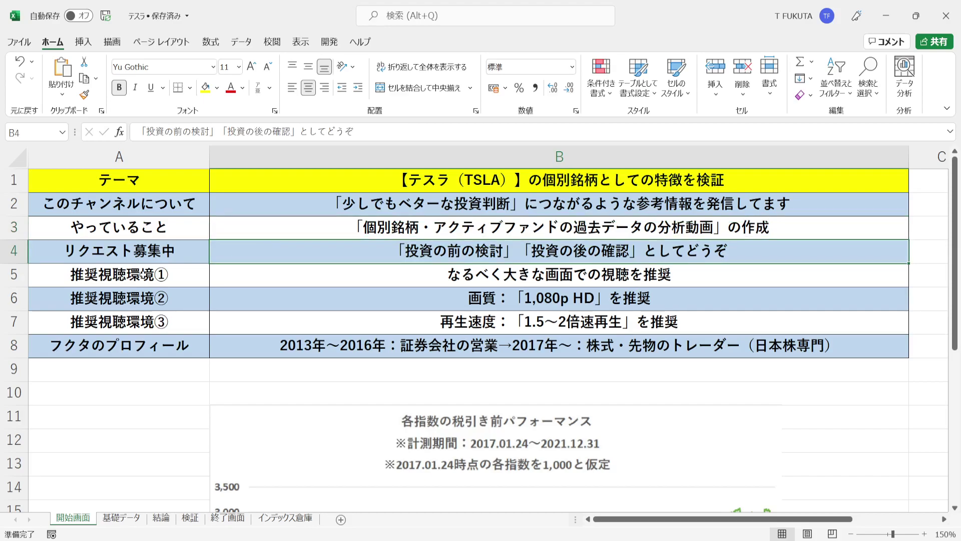
left_click_drag(14, 274, 18, 318)
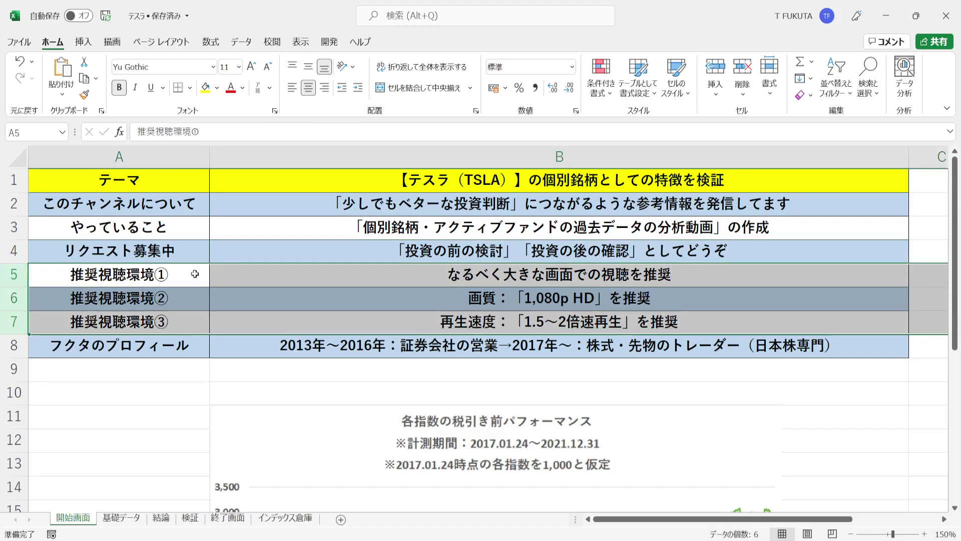
left_click(254, 269)
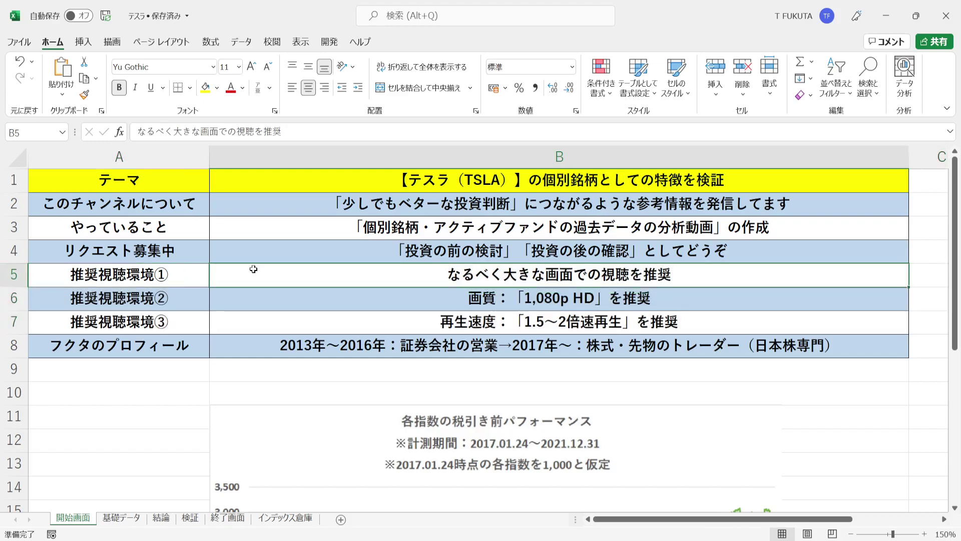
key("Down")
key("Down")
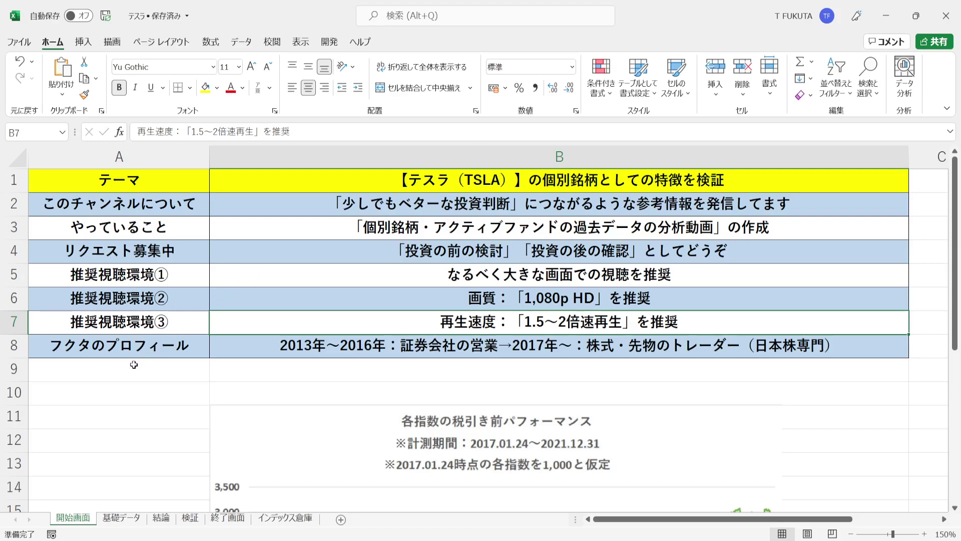
Step: Review the profile entry in B8 and the index performance chart below the table
key("Down")
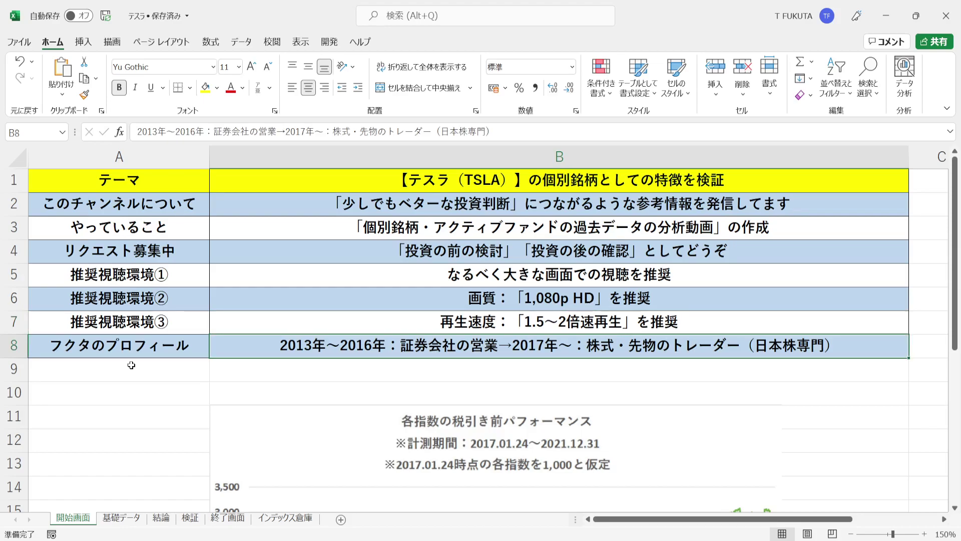
left_click(131, 365)
key("ctrl+Down")
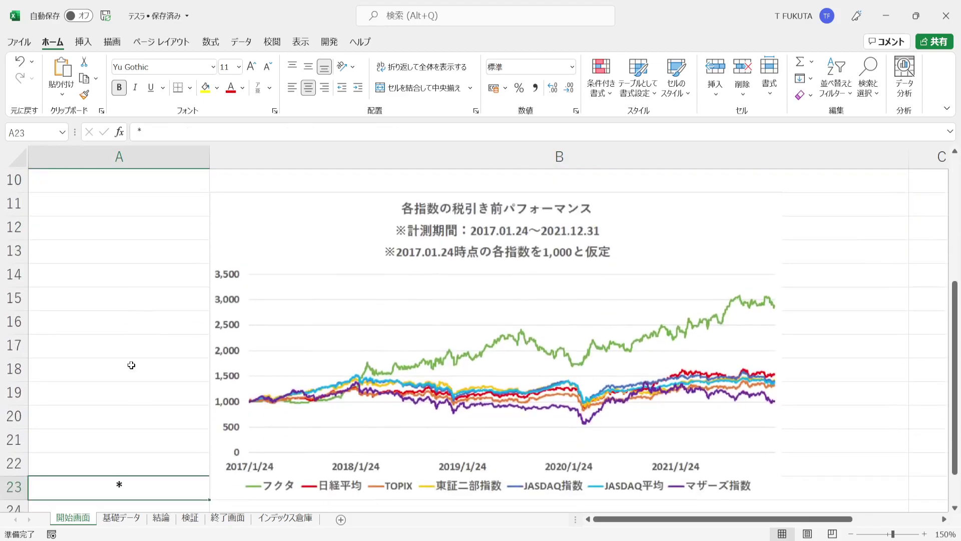
Step: Open the 基礎データ sheet and review Tesla's name, ticker code, listing year and current market in B2 to B5
left_click(122, 518)
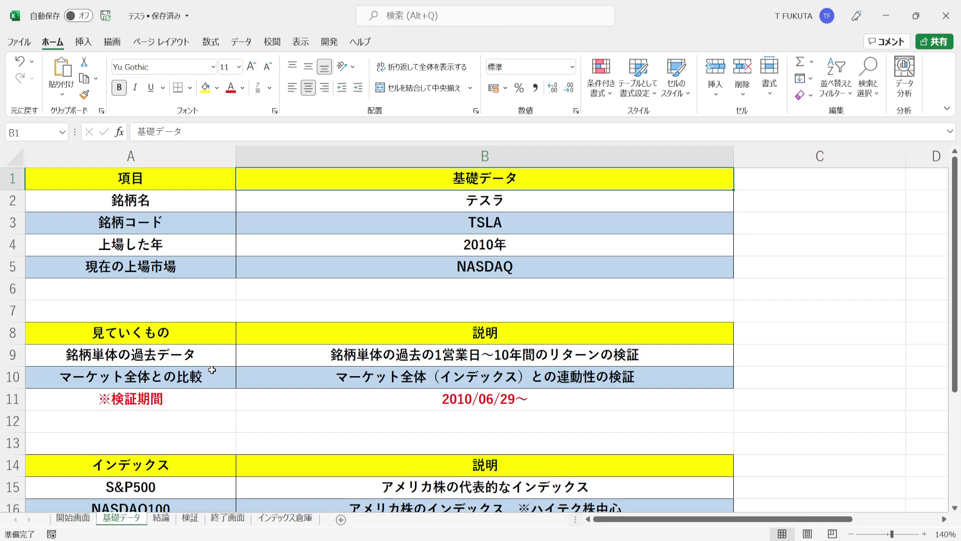
left_click(290, 199)
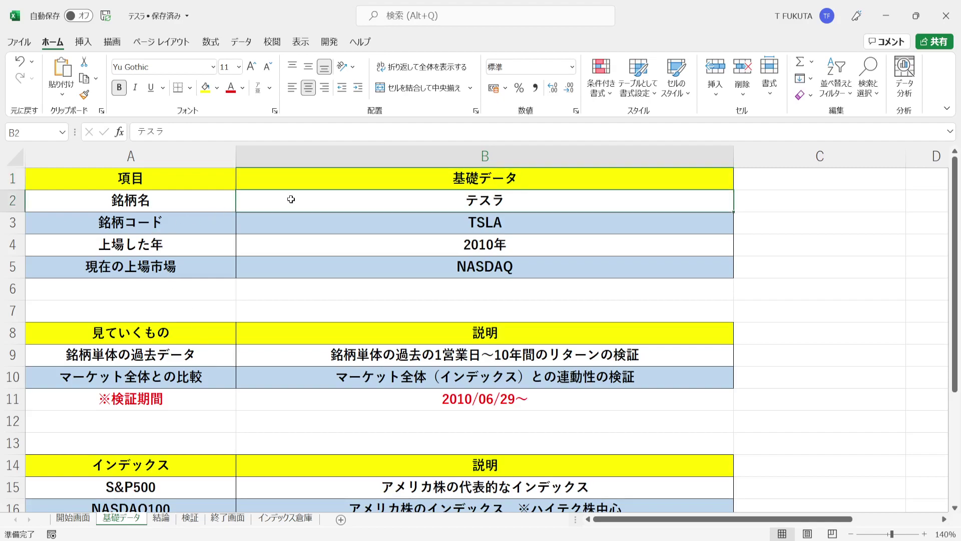
left_click(301, 221)
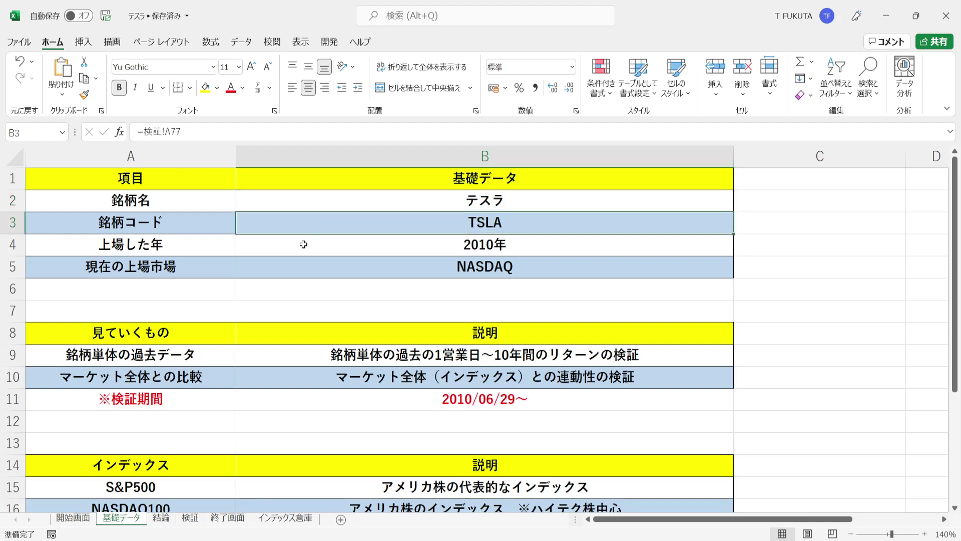
left_click(303, 245)
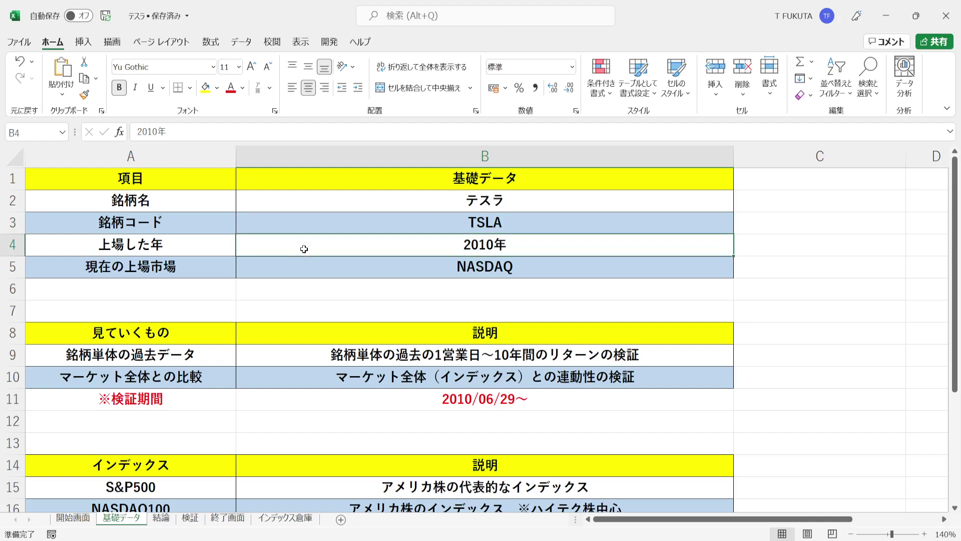
left_click(307, 264)
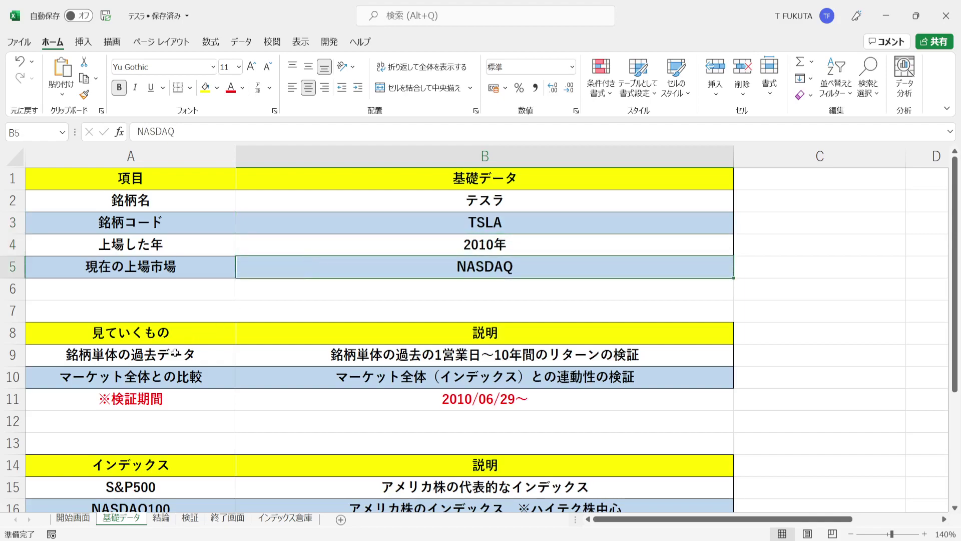
Step: Examine the 見ていくもの table's two analysis items in rows 9 and 10 and the verification period in row 11
left_click_drag(11, 353, 12, 377)
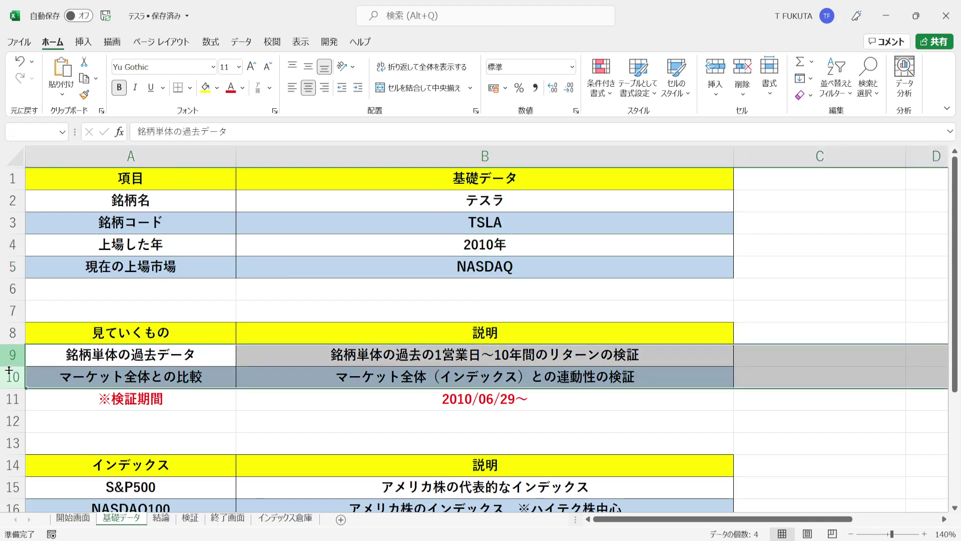
left_click(251, 352)
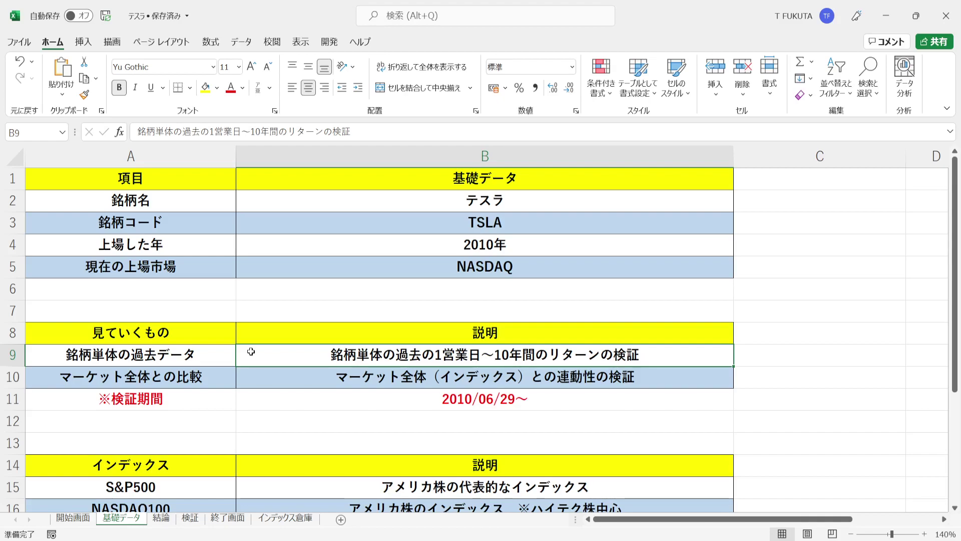
left_click(219, 374)
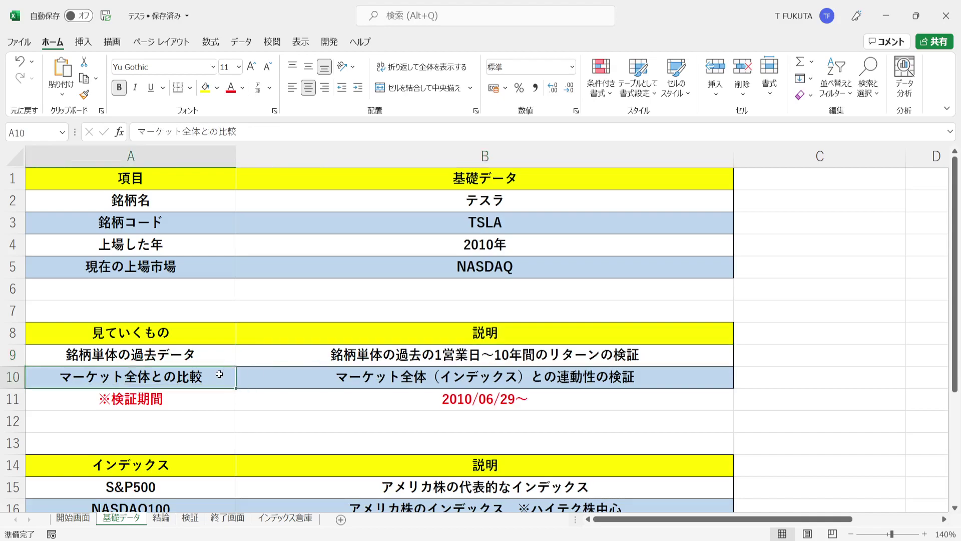
left_click(266, 375)
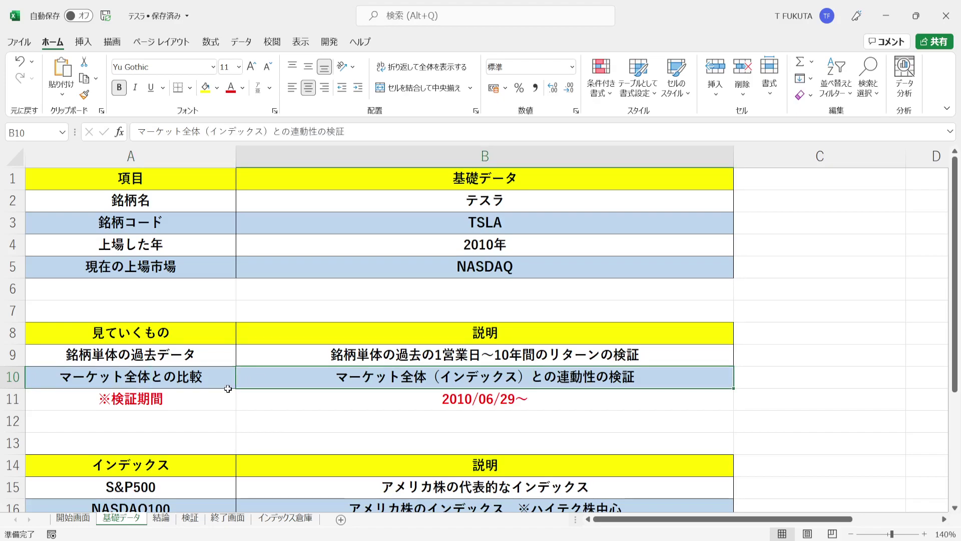
left_click(210, 398)
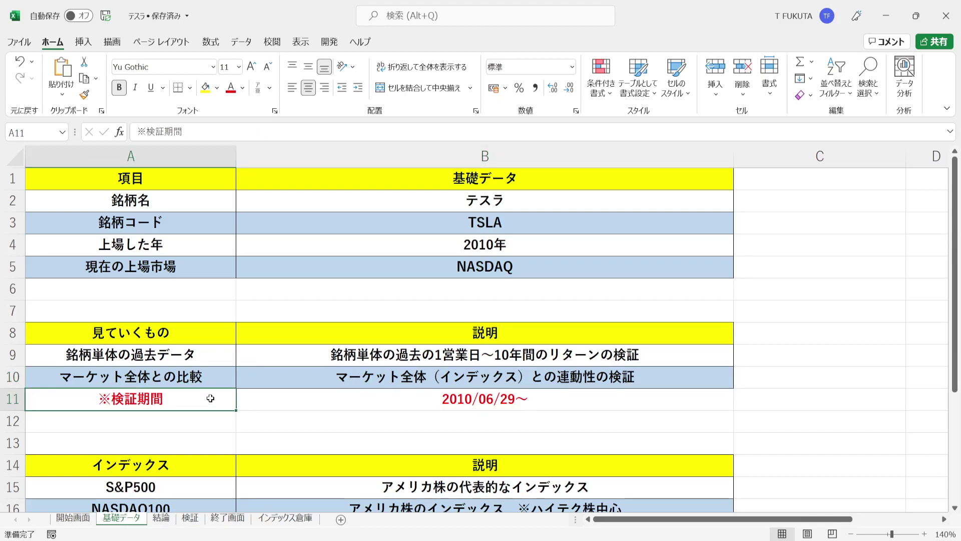
left_click(299, 396)
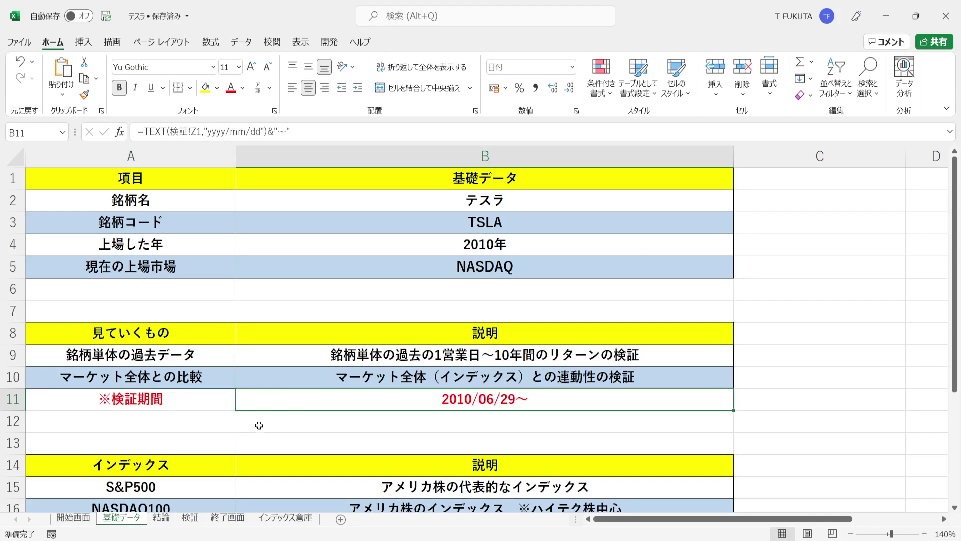
Step: Examine the インデックス table, highlighting the S&P500 and NASDAQ100 rows individually and together
left_click(209, 459)
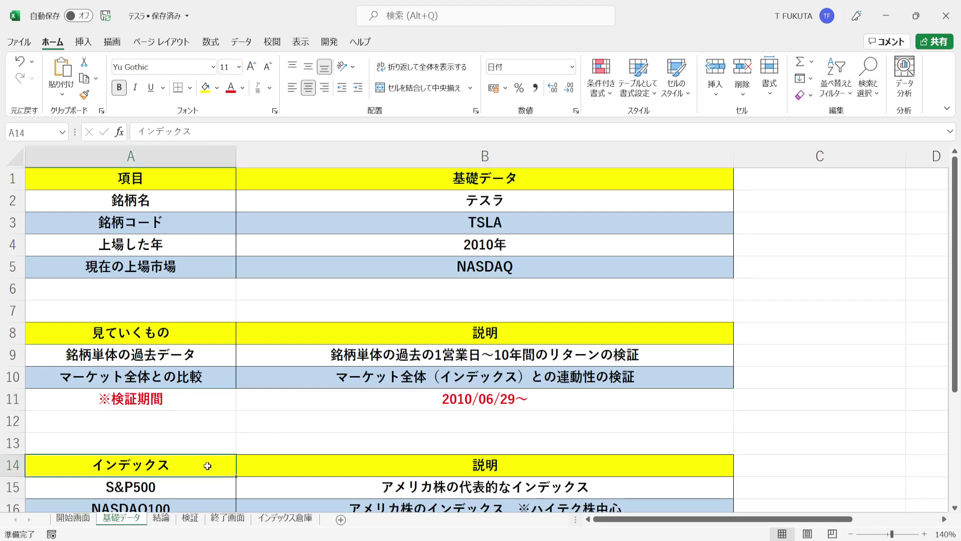
key("Down")
key("Down")
key("Down")
key("Down")
key("Down")
key("Down")
key("Down")
key("Down")
key("Down")
key("Down")
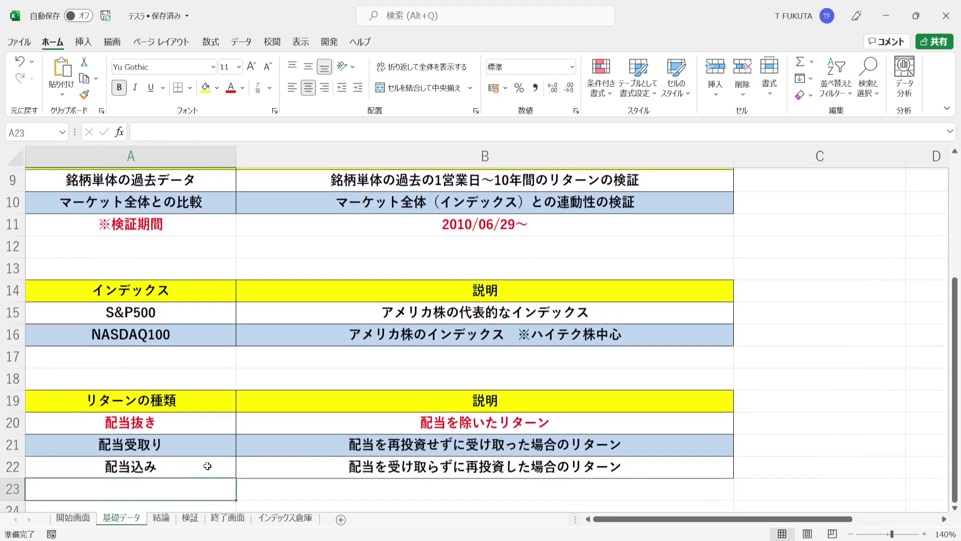
left_click(11, 288)
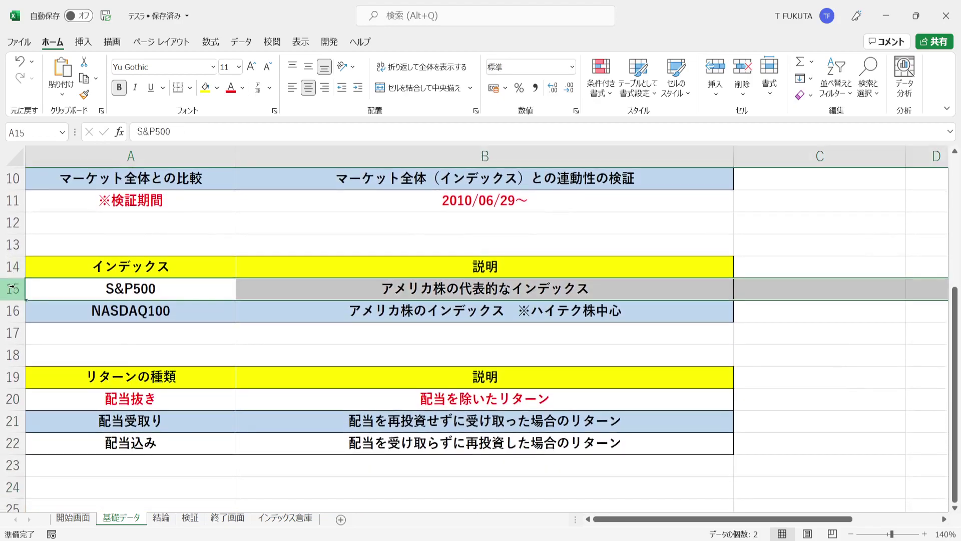
left_click(10, 311)
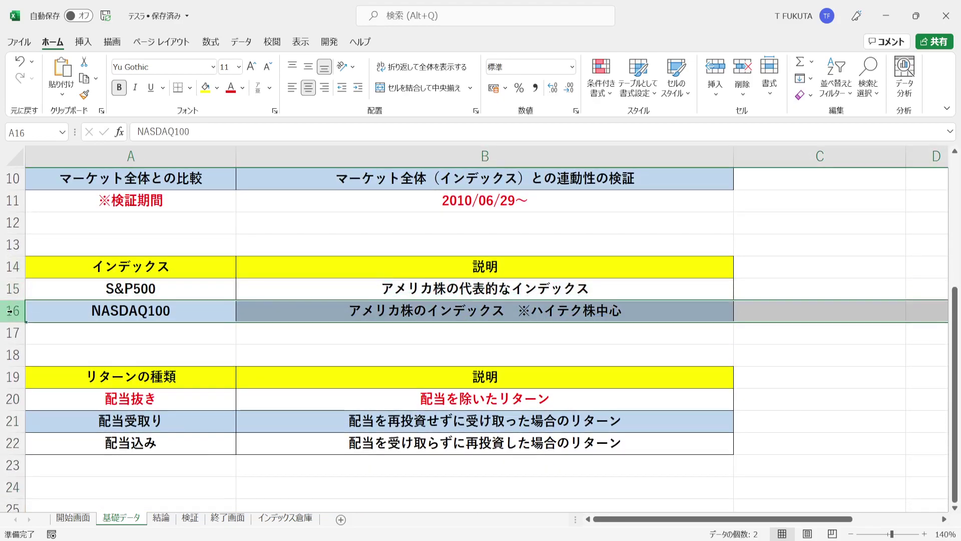
left_click_drag(11, 289, 10, 310)
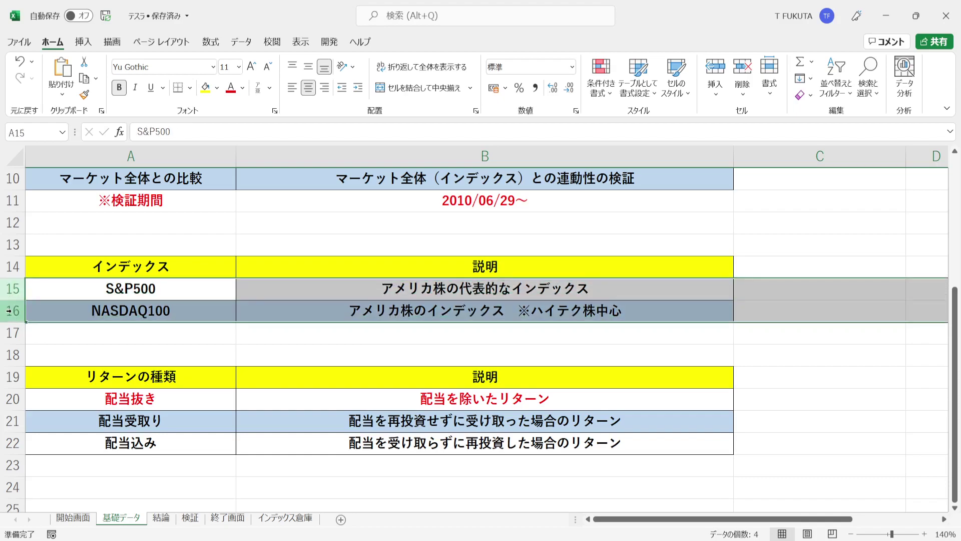
Step: Review the リターンの種類 table in rows 19 to 22, ending on the 配当抜き row
left_click(8, 376)
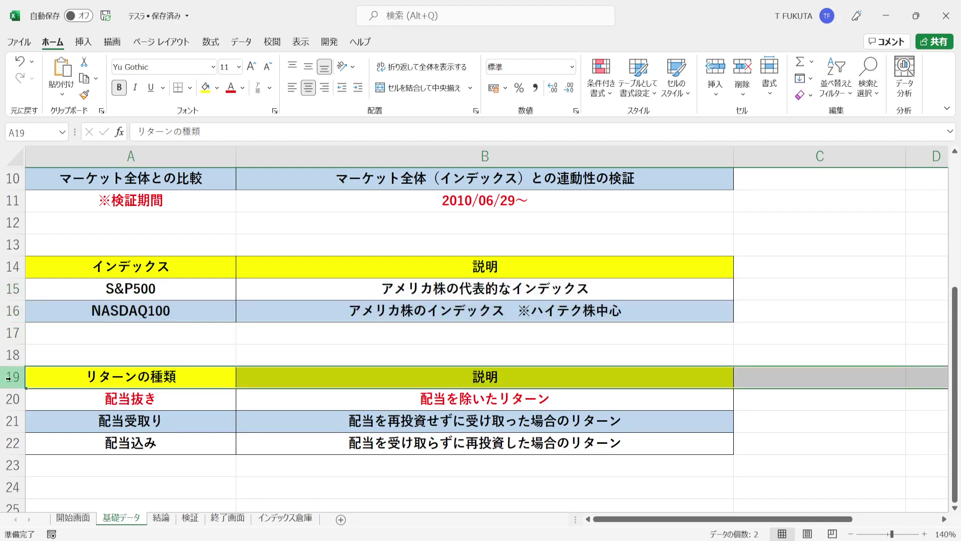
left_click_drag(10, 398, 15, 435)
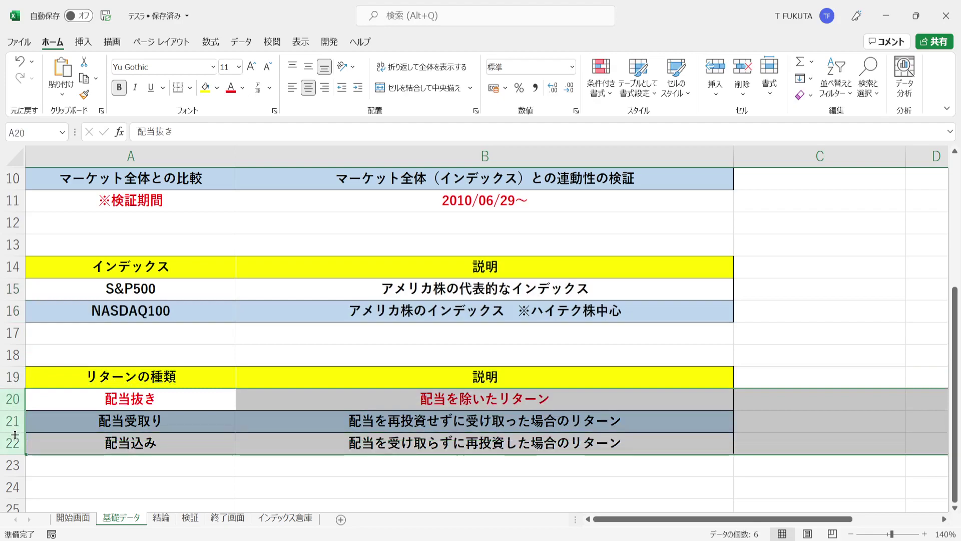
left_click(10, 404)
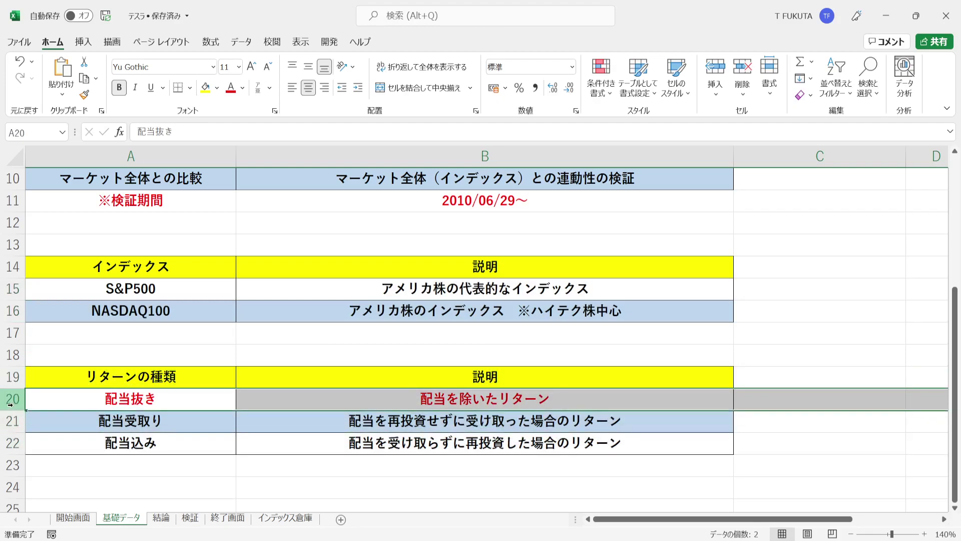
Step: Open the 結論 sheet and read each conclusion in B2 to B6, from price correlation to the investment premise
left_click(164, 523)
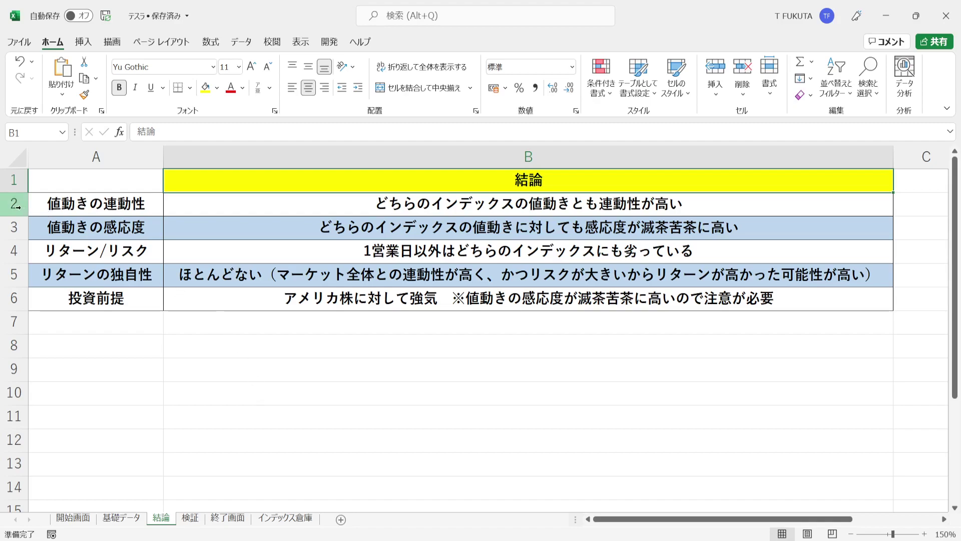
left_click(211, 208)
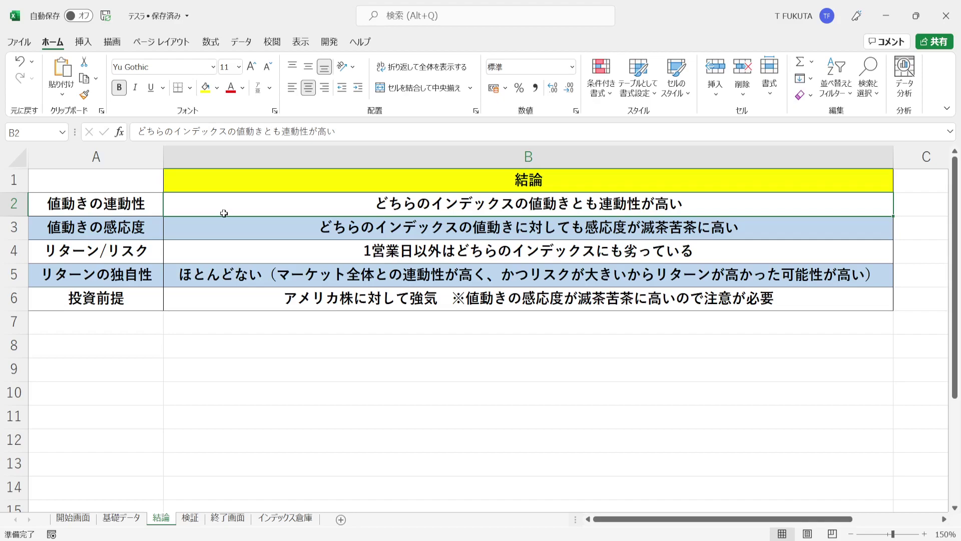
left_click(219, 226)
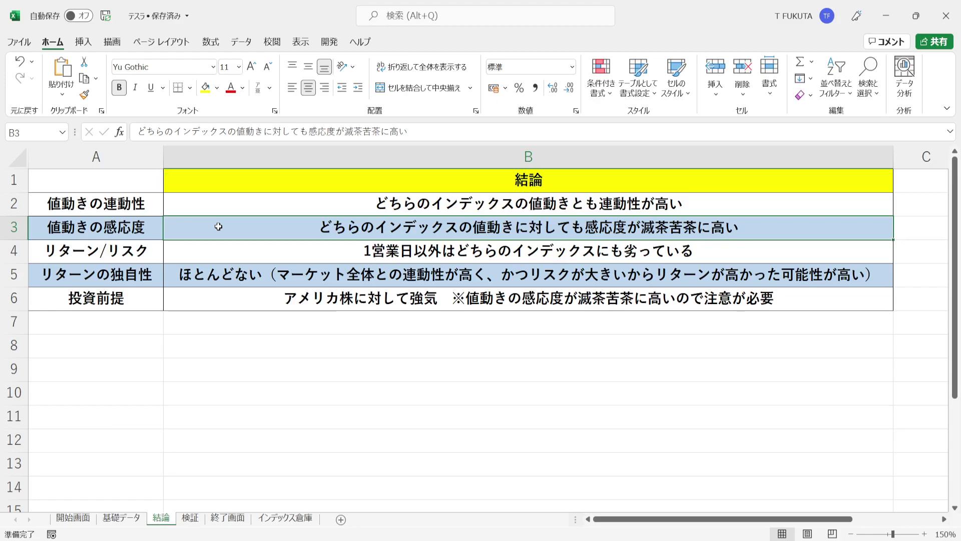
left_click(222, 251)
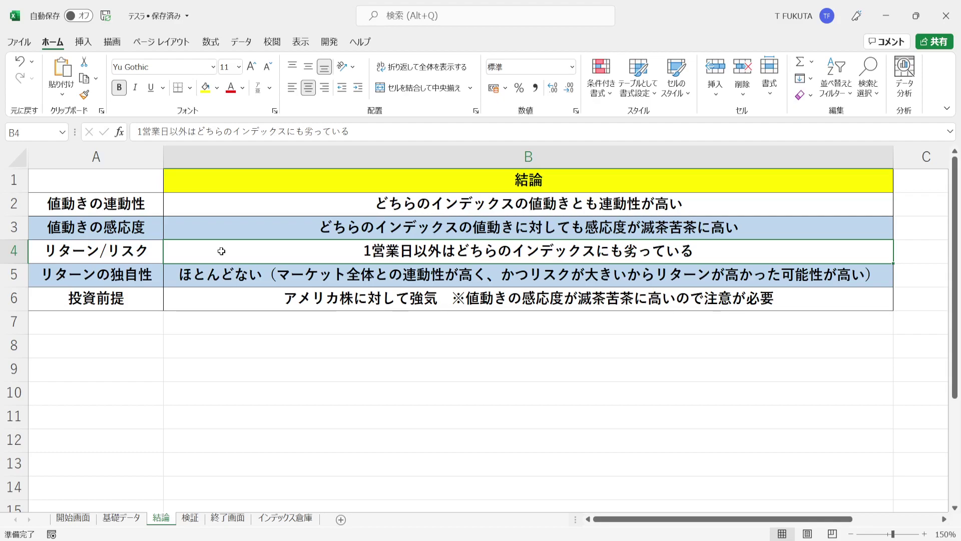
left_click(170, 276)
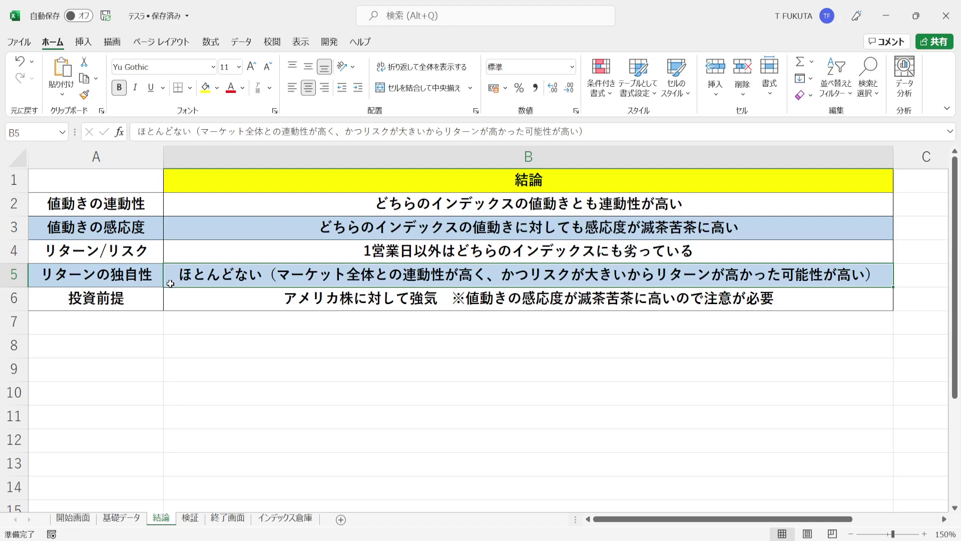
left_click(171, 298)
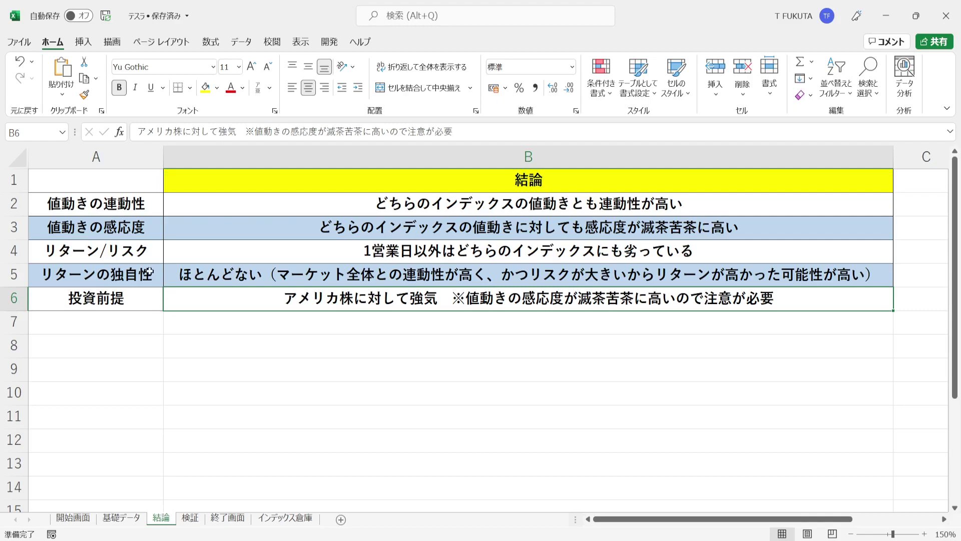
Step: Highlight all the conclusions in B2:B6, ending on the 投資前提 conclusion in B6
left_click(181, 205)
left_click_drag(207, 291, 198, 298)
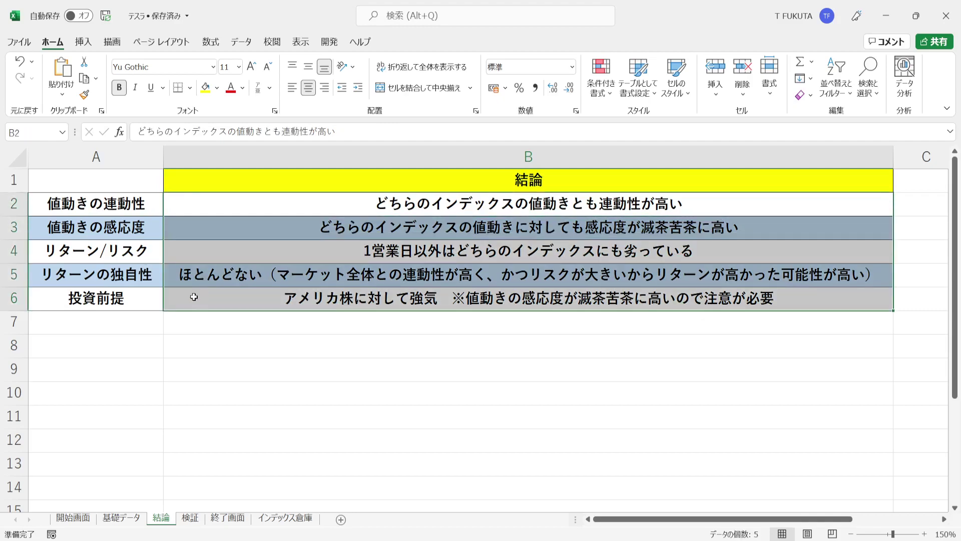
left_click(189, 299)
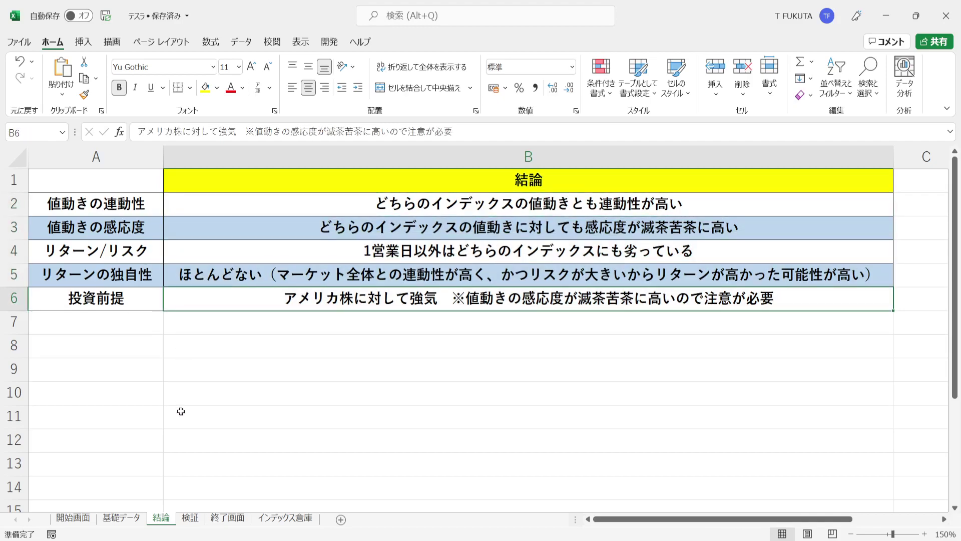
Step: Open the 検証 sheet and review the TSLA table in Z1:AK19, focusing on the period dates in Z1:Z2 and the 配当-抜き label
left_click(190, 519)
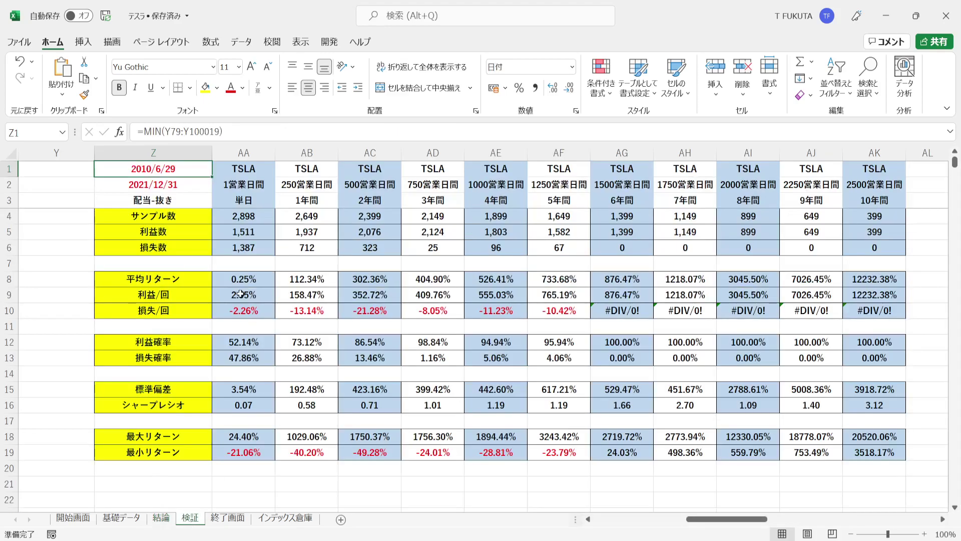
left_click_drag(194, 170, 858, 453)
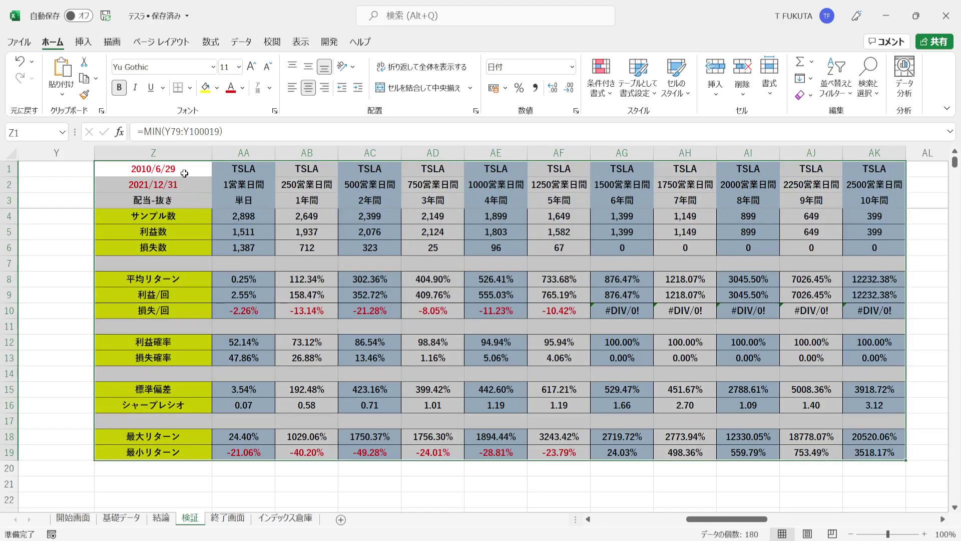
left_click(194, 171)
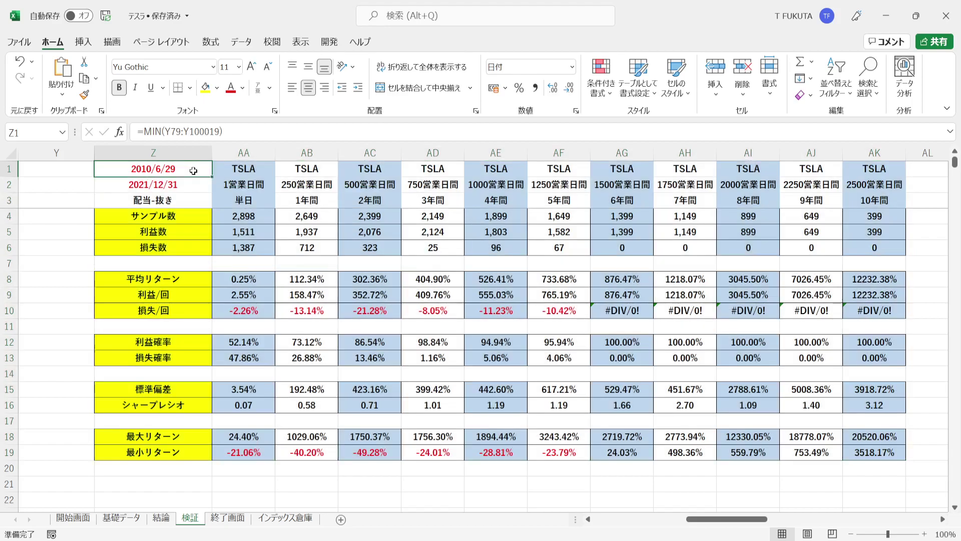
left_click_drag(194, 170, 194, 183)
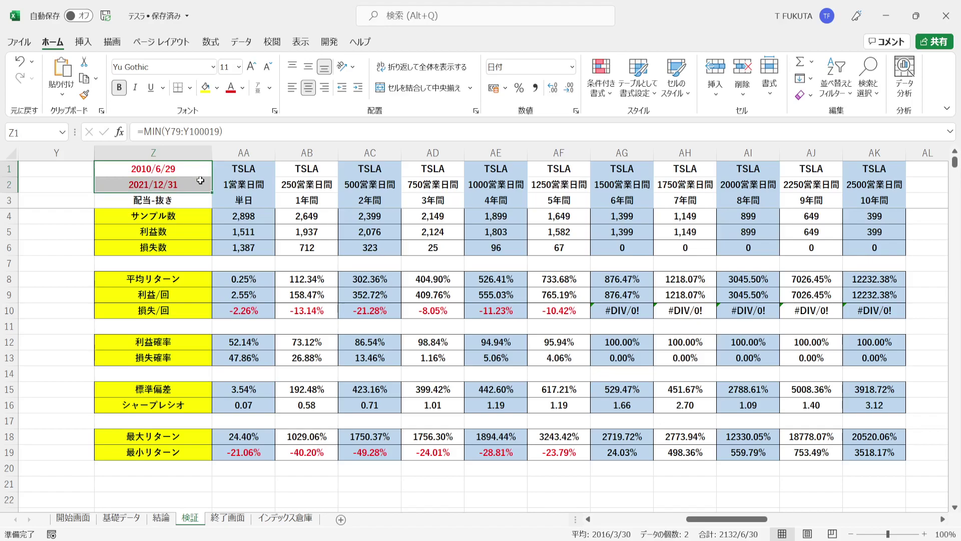
left_click(221, 169)
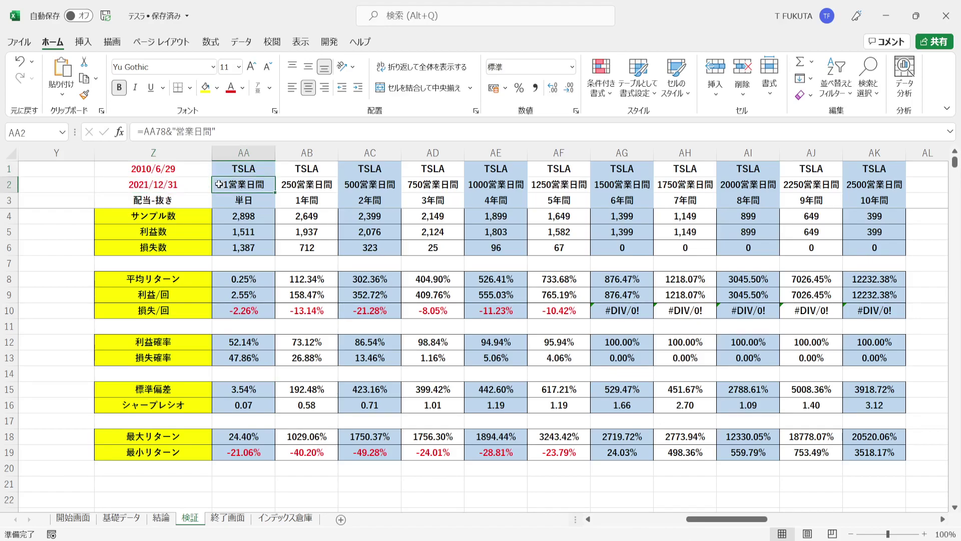
left_click(197, 200)
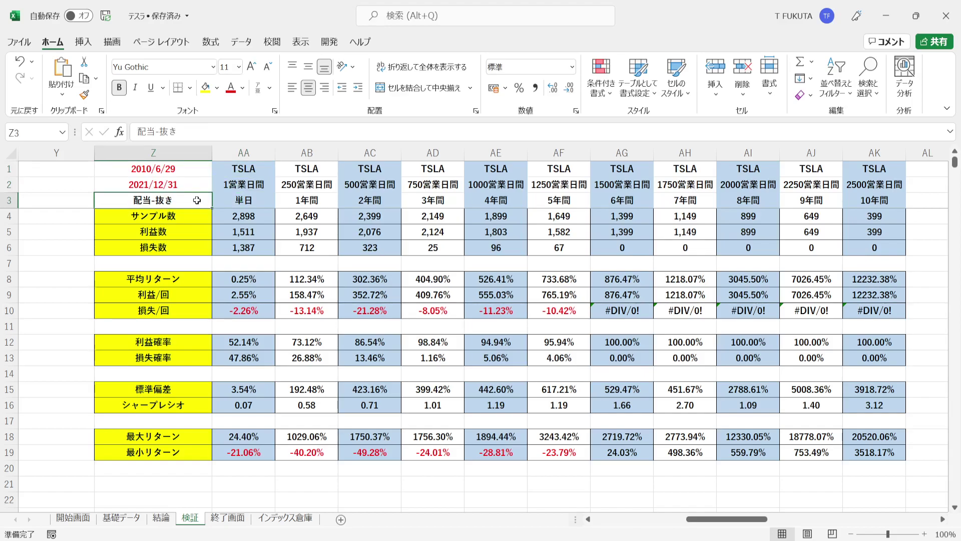
Step: Highlight the 1営業日間 column AA and the row labels in Z4:Z19, ending on the サンプル数 value in AA4
left_click(246, 152)
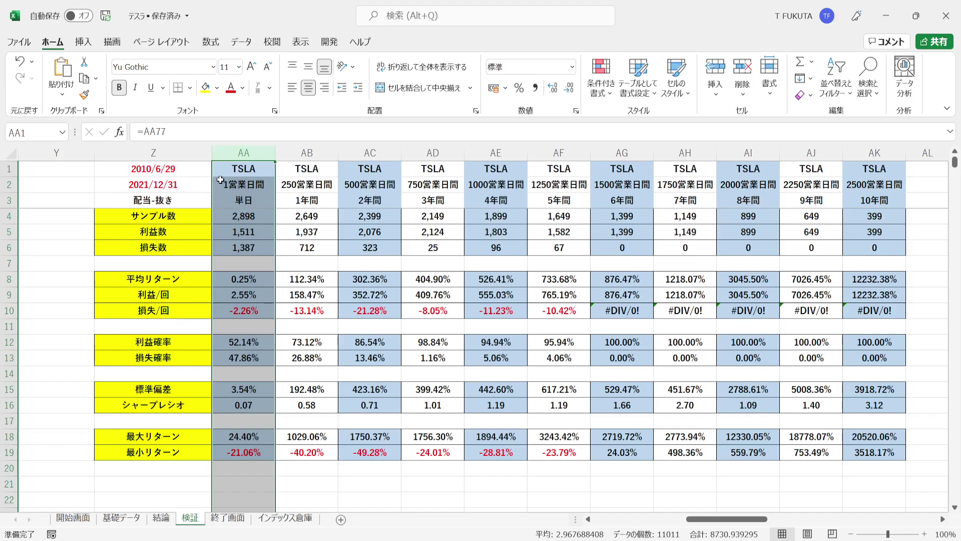
left_click(196, 217)
left_click_drag(197, 217, 204, 451)
left_click(201, 217)
left_click(223, 216)
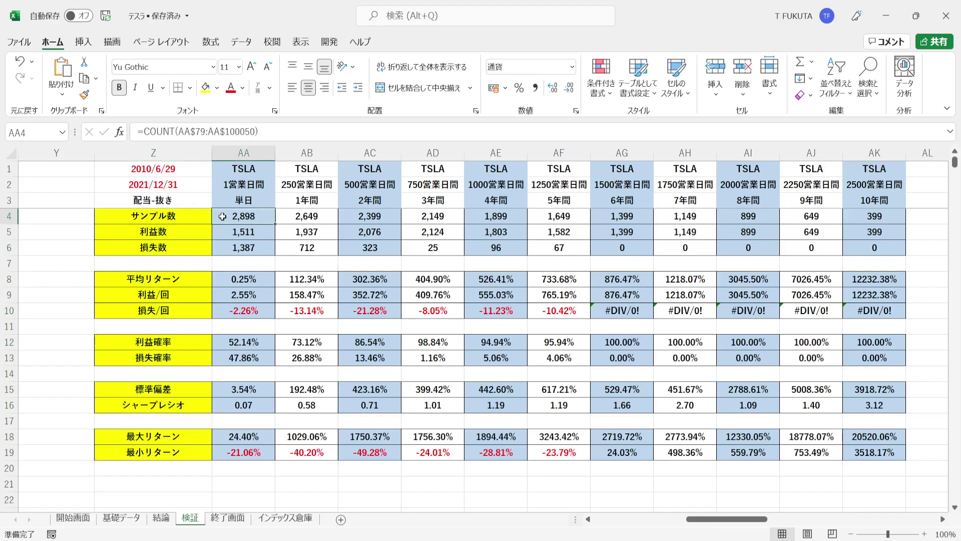
Step: Examine the period dates in Z1:Z2 with the TSLA ticker, the 1営業日間 holding period and its サンプル数 in column AA
left_click(195, 168)
left_click_drag(194, 169, 194, 181)
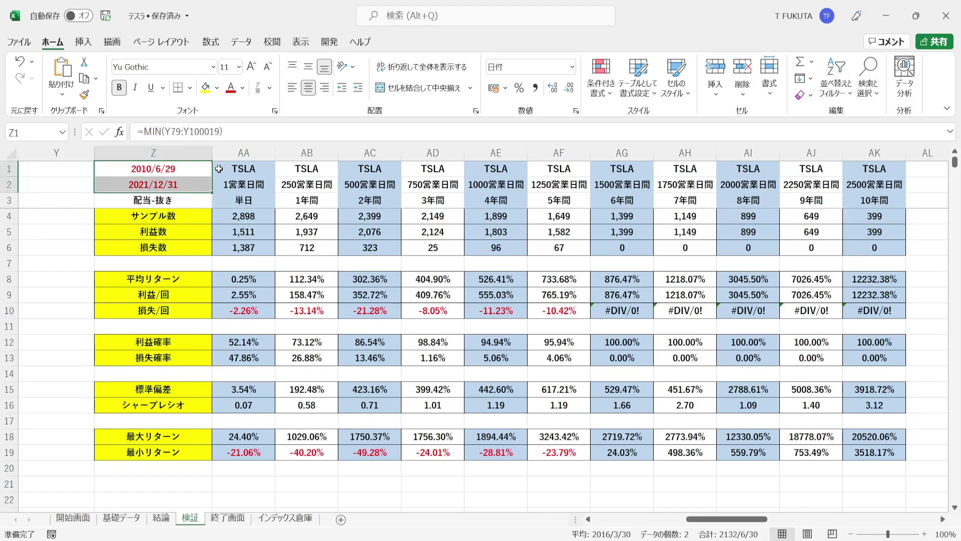
left_click(219, 169)
left_click(216, 183)
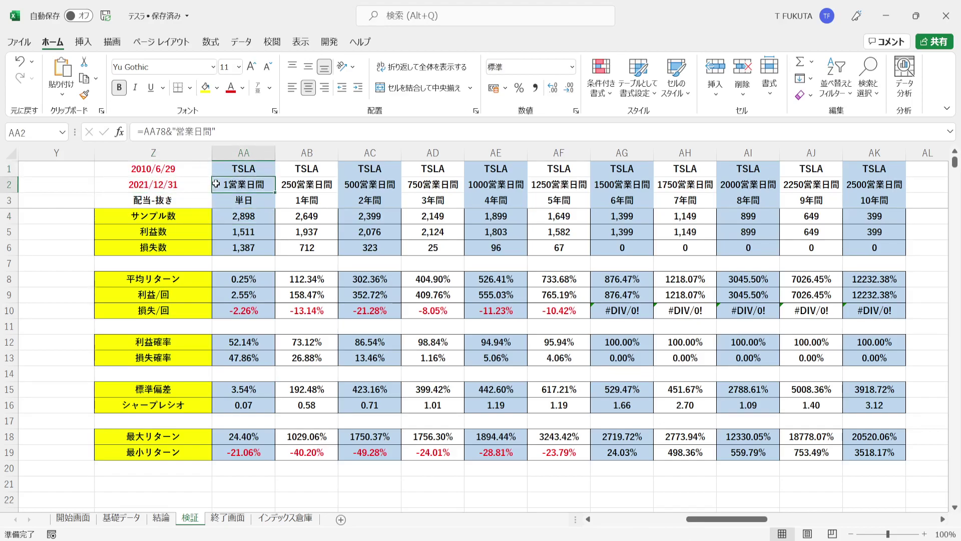
left_click(216, 217)
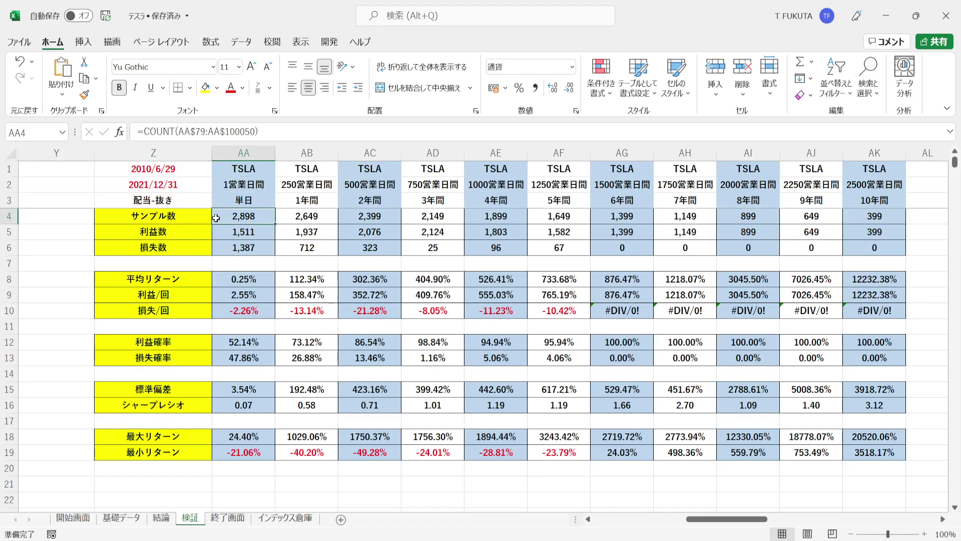
Step: Examine the 1営業日間 profit and loss probabilities, counts and per-trade returns in column AA, ending on the 平均リターン in AA8
left_click(219, 341)
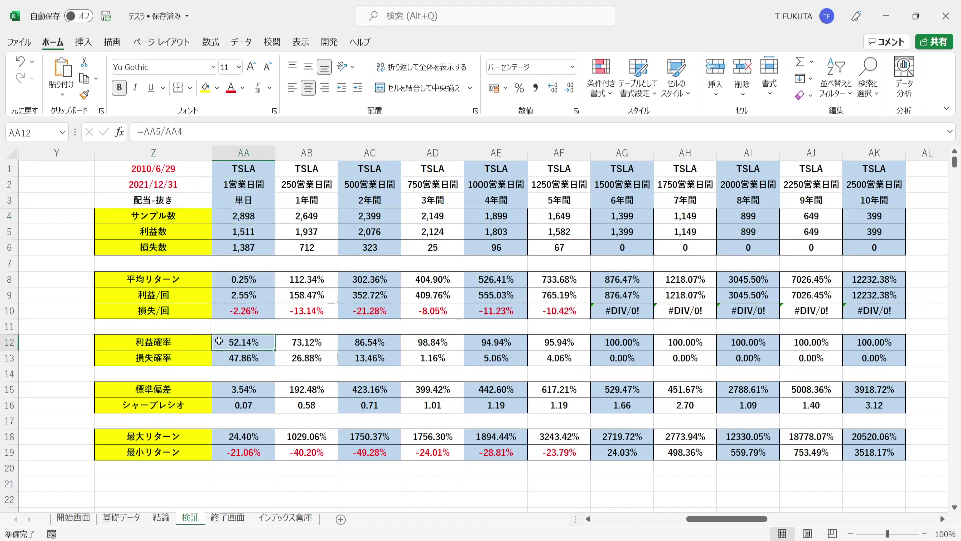
left_click(221, 234)
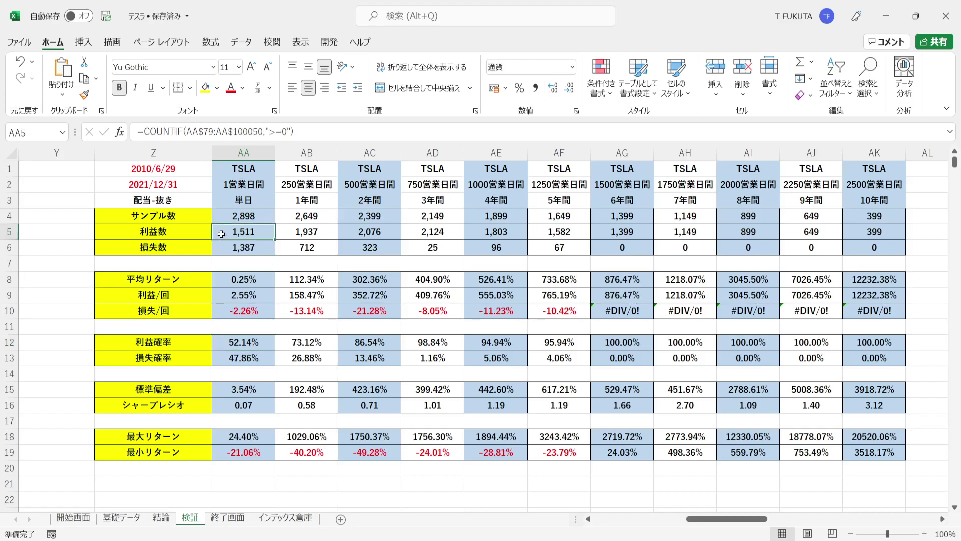
left_click(218, 293)
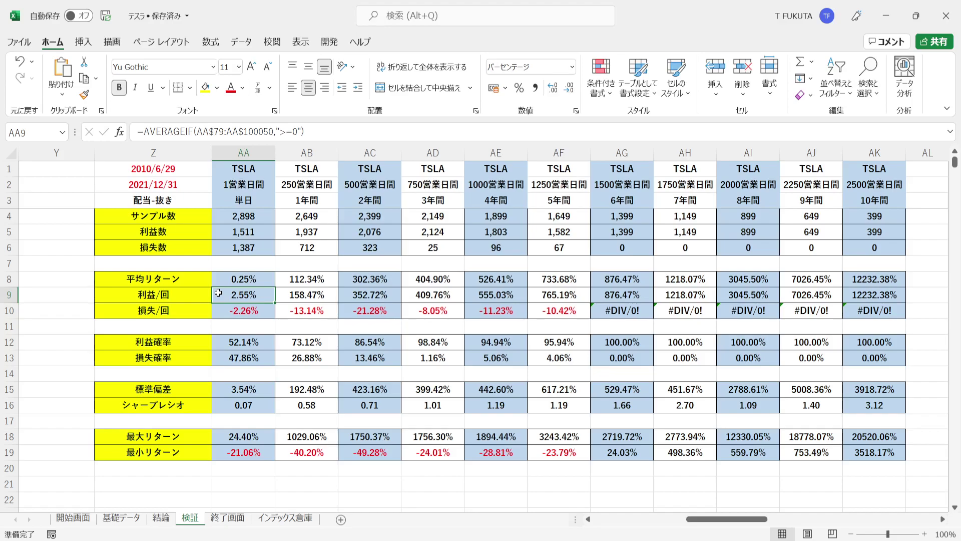
left_click(220, 357)
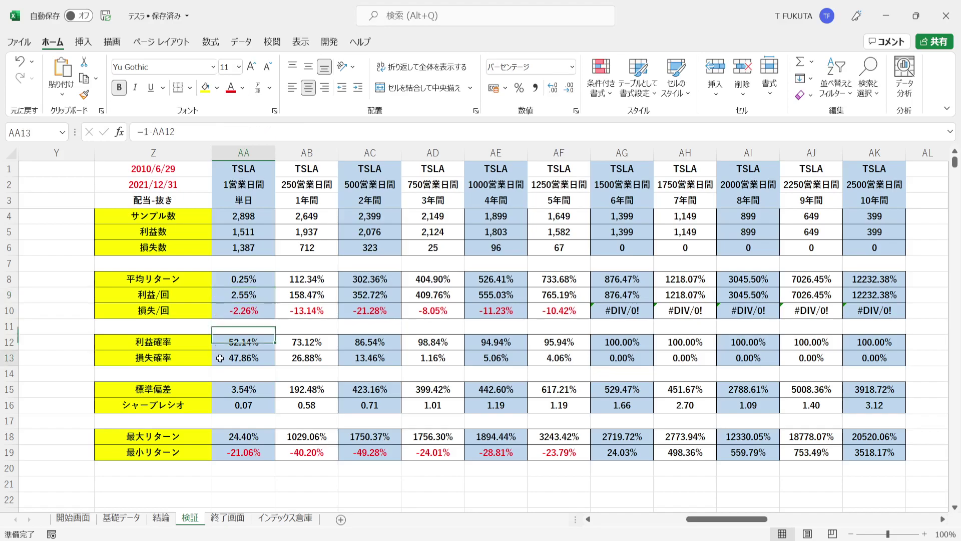
left_click(220, 247)
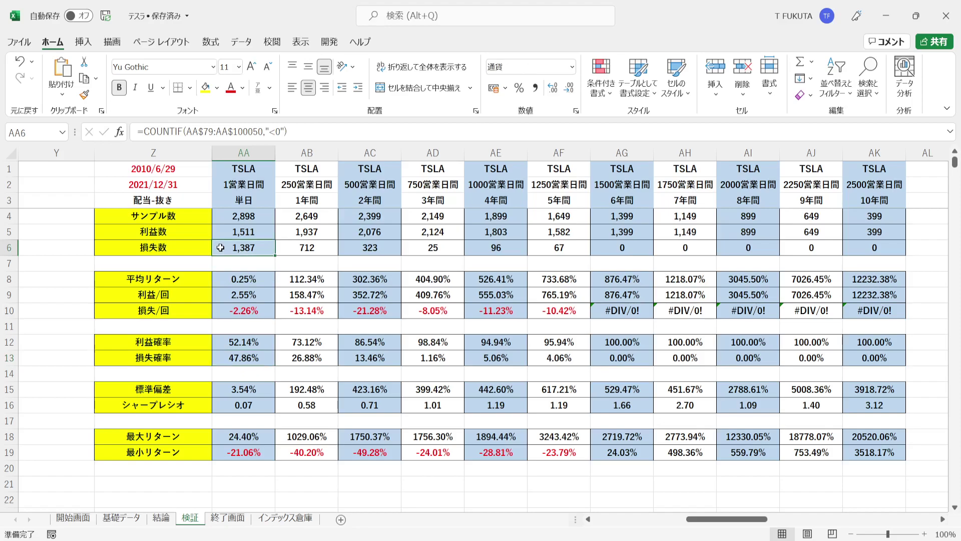
left_click(220, 310)
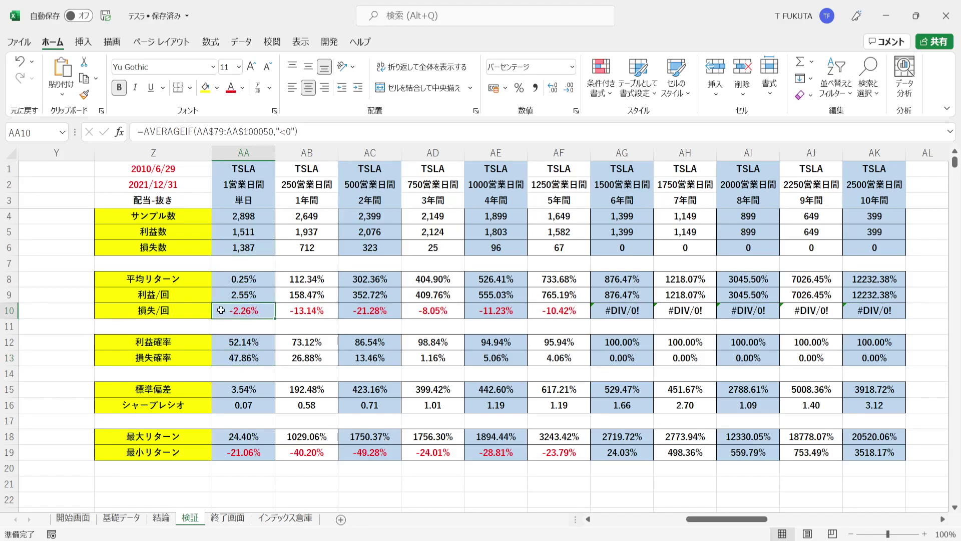
left_click(218, 279)
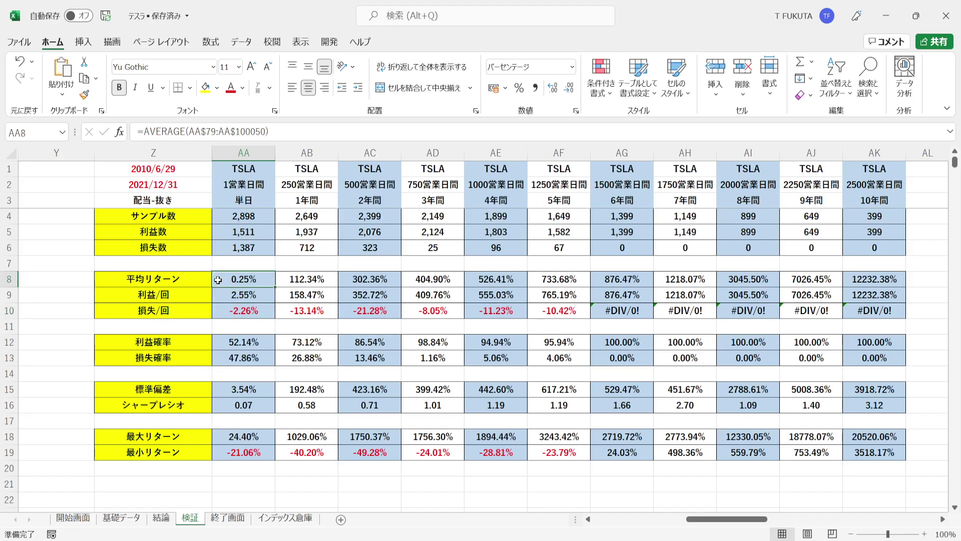
Step: Compare the 1営業日間 標準偏差 with the 平均リターン, and inspect the シャープレシオ formula =AA8/AA15 in AA16
left_click(202, 387)
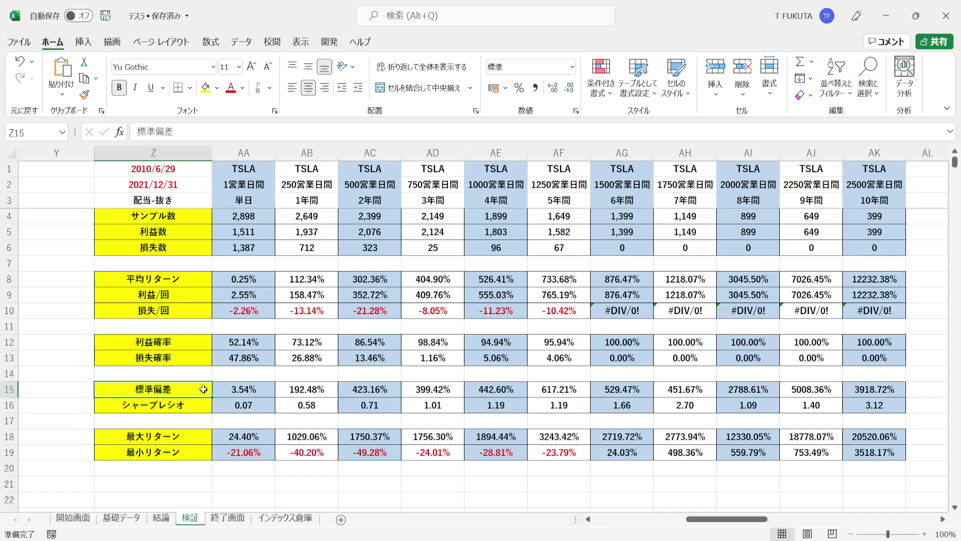
left_click(215, 389)
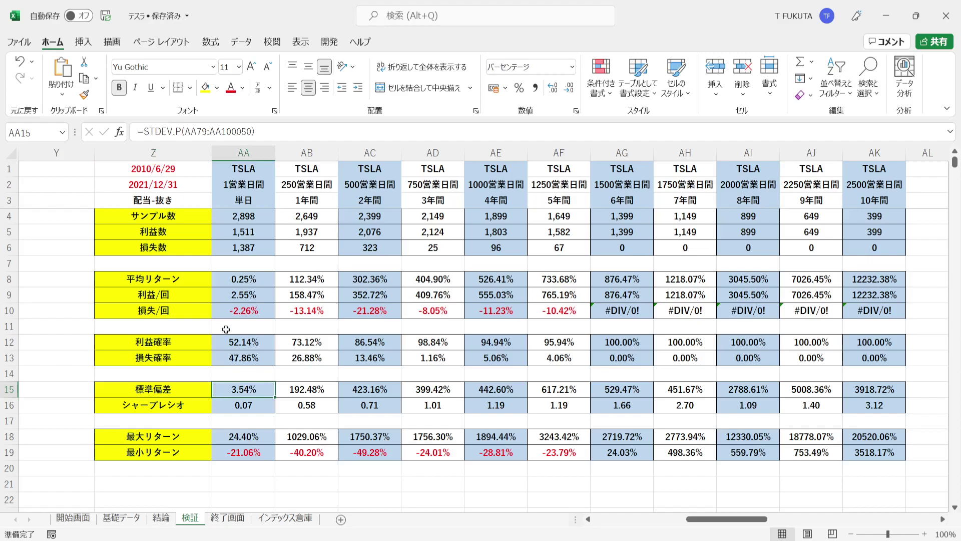
left_click(219, 280)
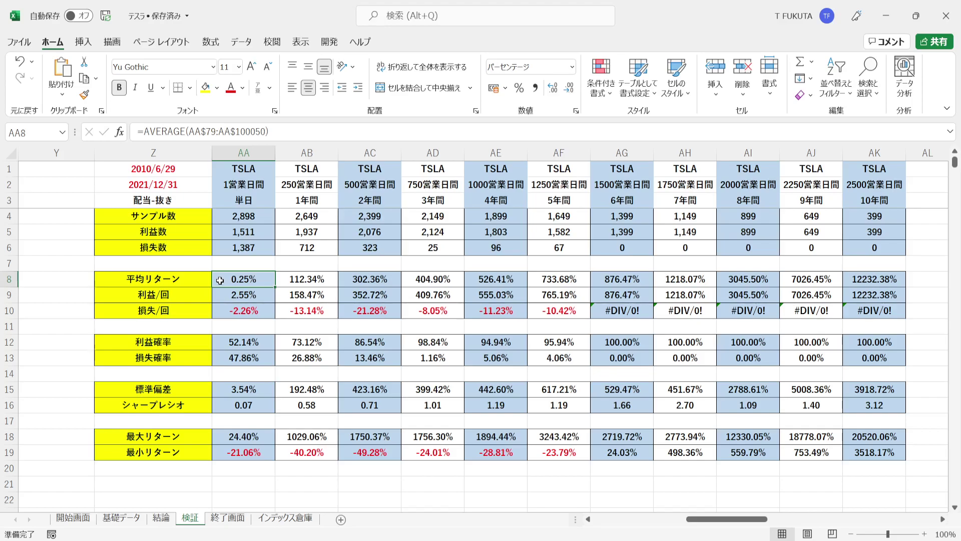
left_click(217, 388)
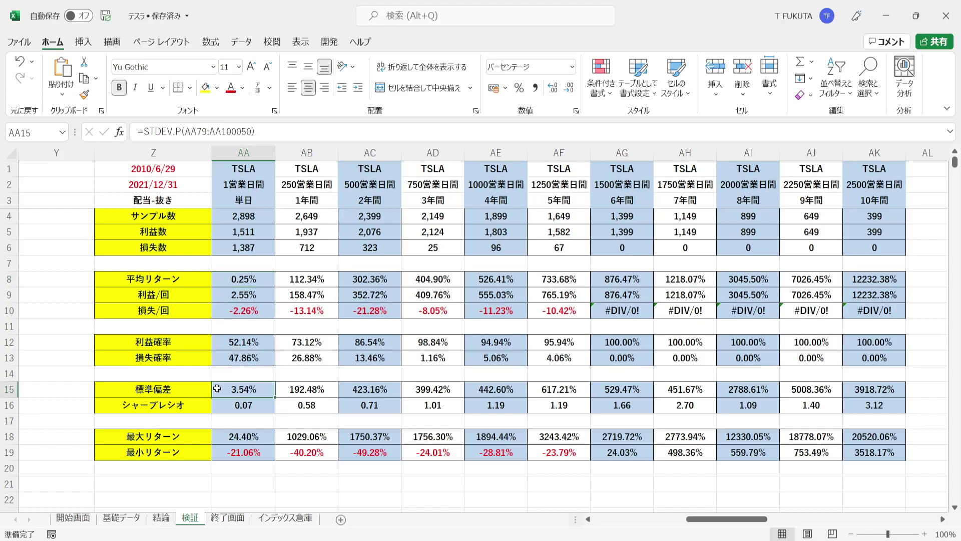
left_click(217, 404)
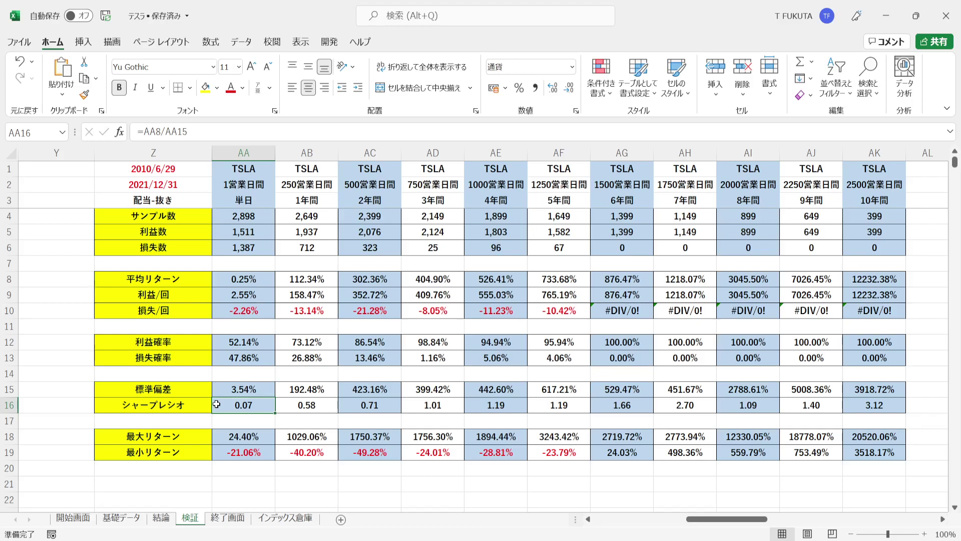
double_click(217, 404)
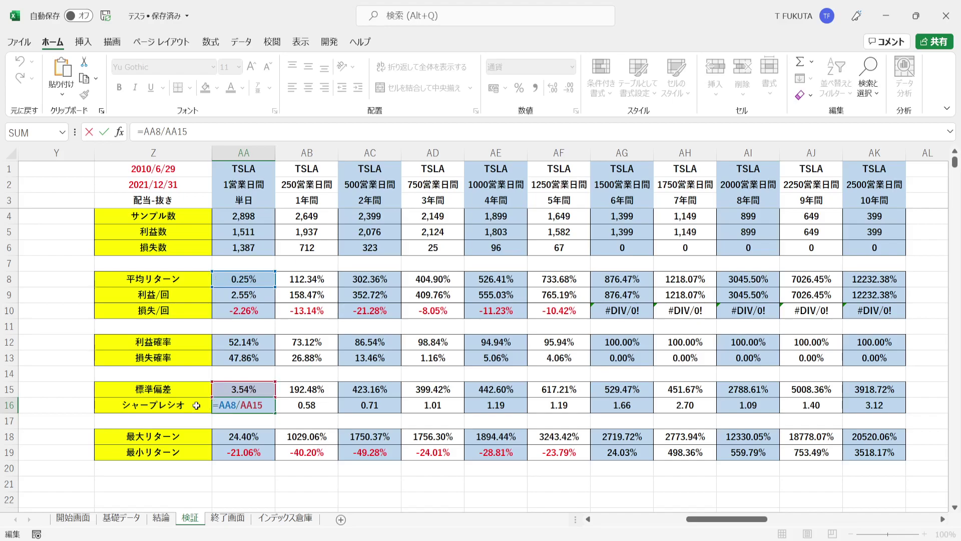
key("Return")
key("Up")
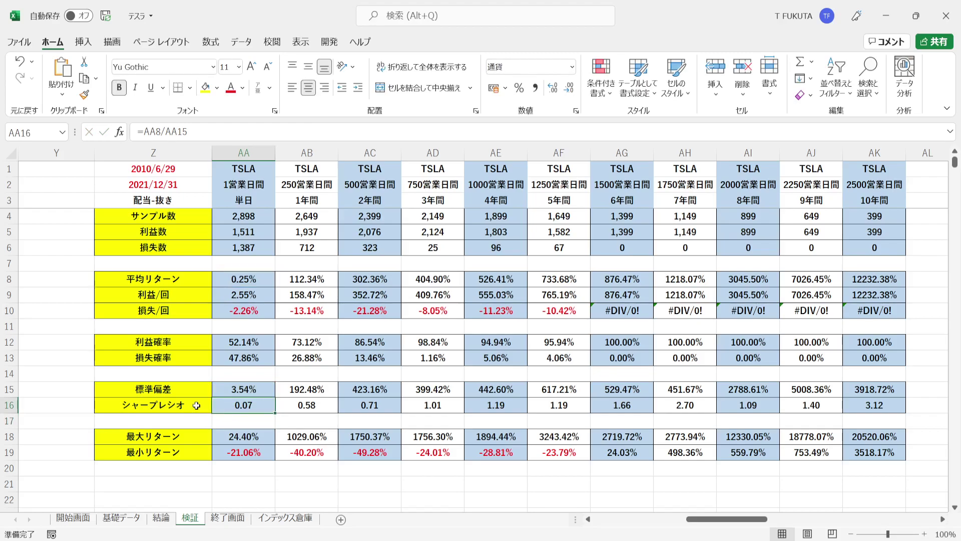
Step: Examine the 1営業日間 最大リターン and 最小リターン values in AA18 and AA19
left_click_drag(205, 434, 219, 453)
left_click(218, 440)
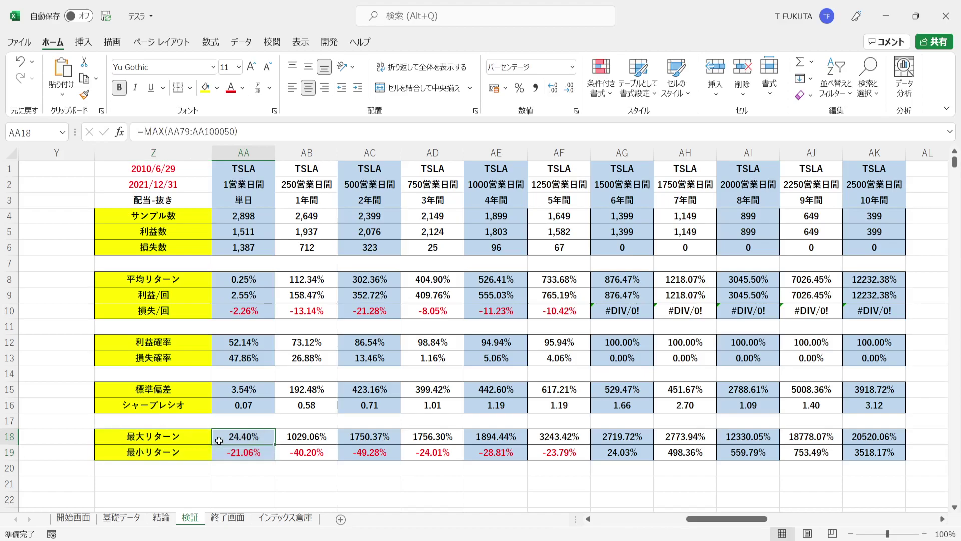
key("Down")
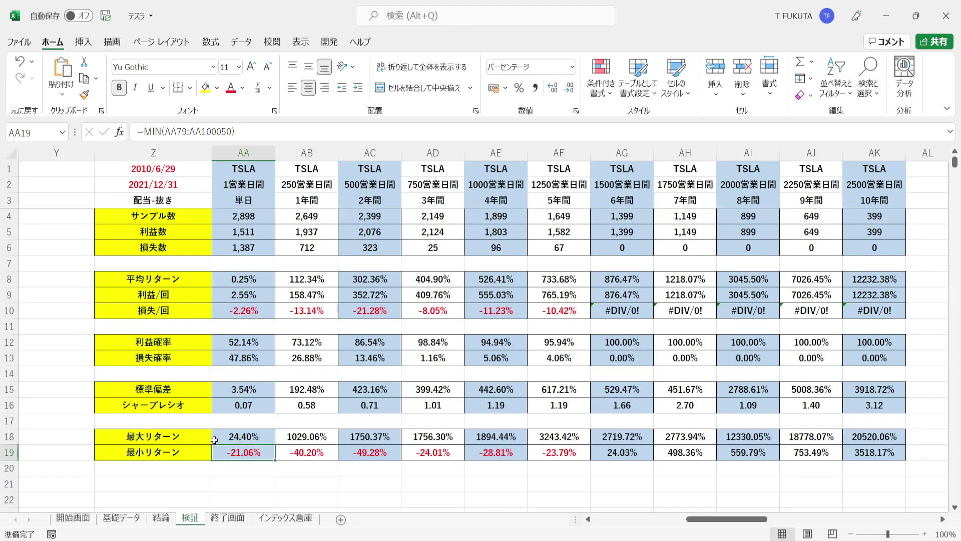
key("Up")
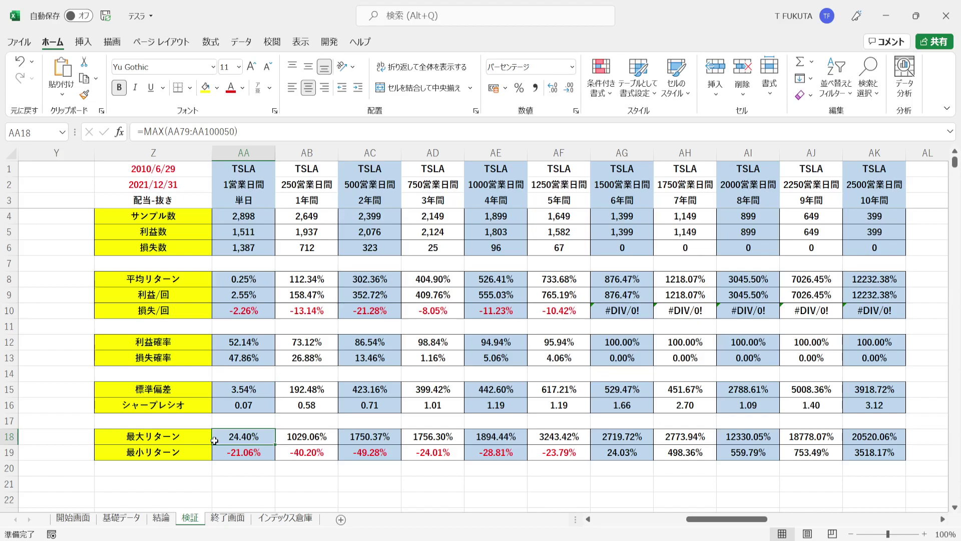
left_click(214, 454)
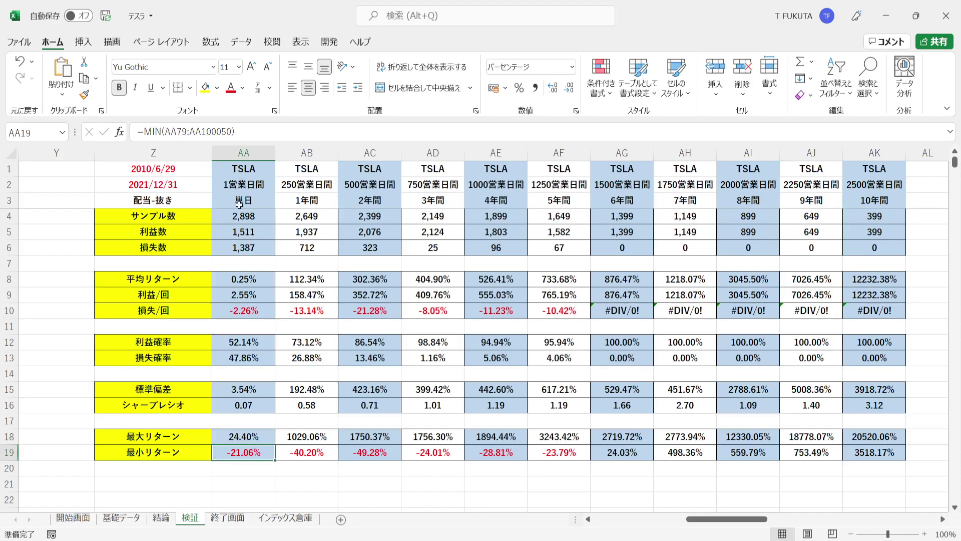
Step: Highlight the 単日 column AA and the multi-year columns AB to AK, ending on the 1年間 column AB
left_click(248, 153)
left_click_drag(316, 153, 877, 223)
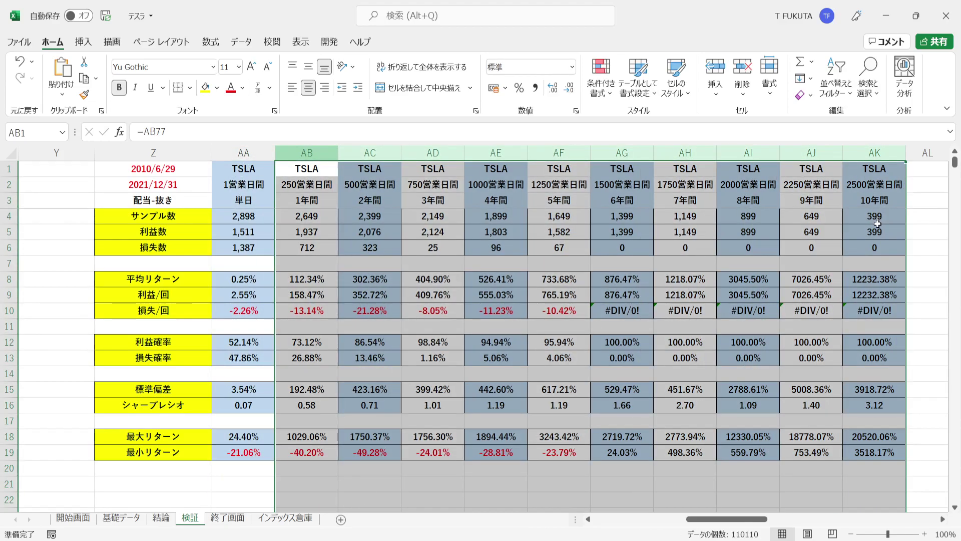
left_click(219, 199)
left_click(323, 154)
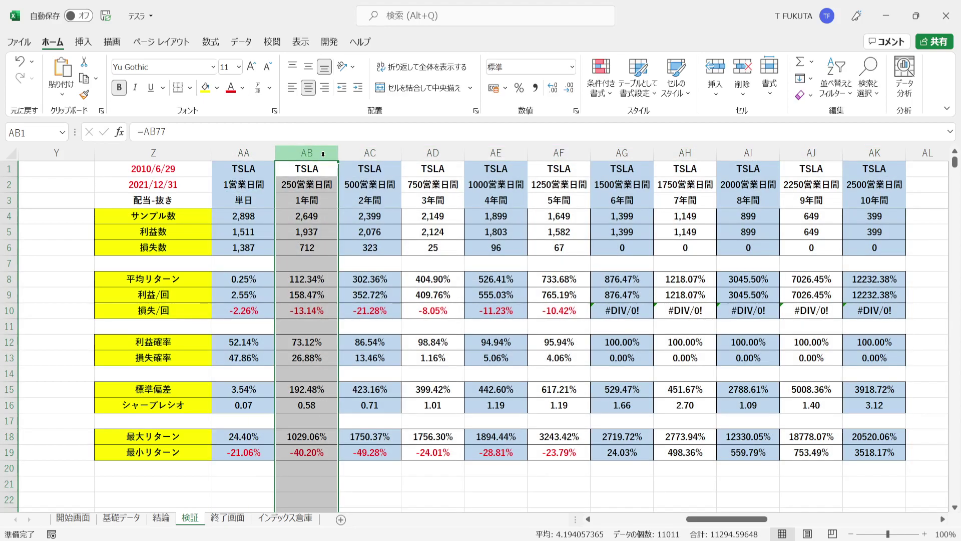
Step: Examine the 1年間 サンプル数 in AB4 together with the period dates in Z1:Z2 and the TSLA and 250営業日間 headers
left_click(282, 218)
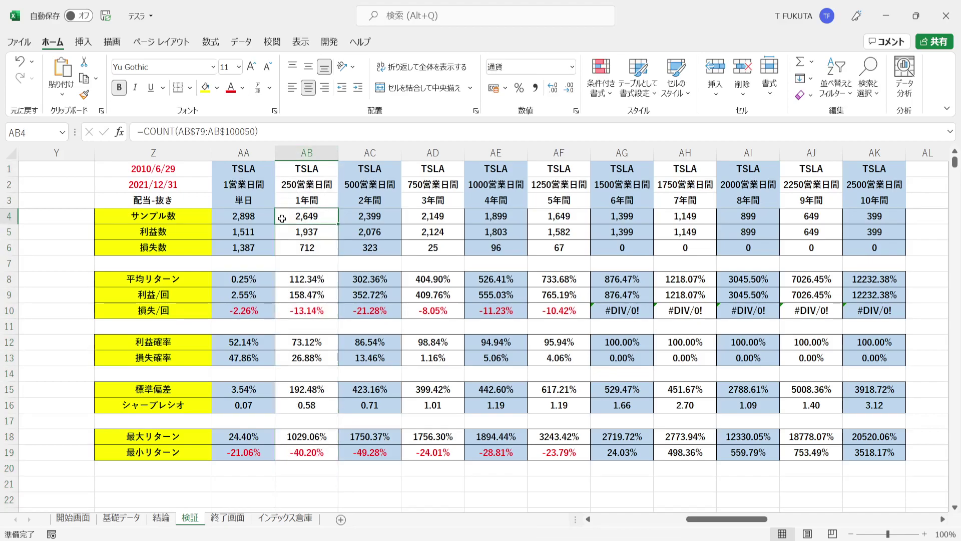
left_click_drag(196, 169, 197, 183)
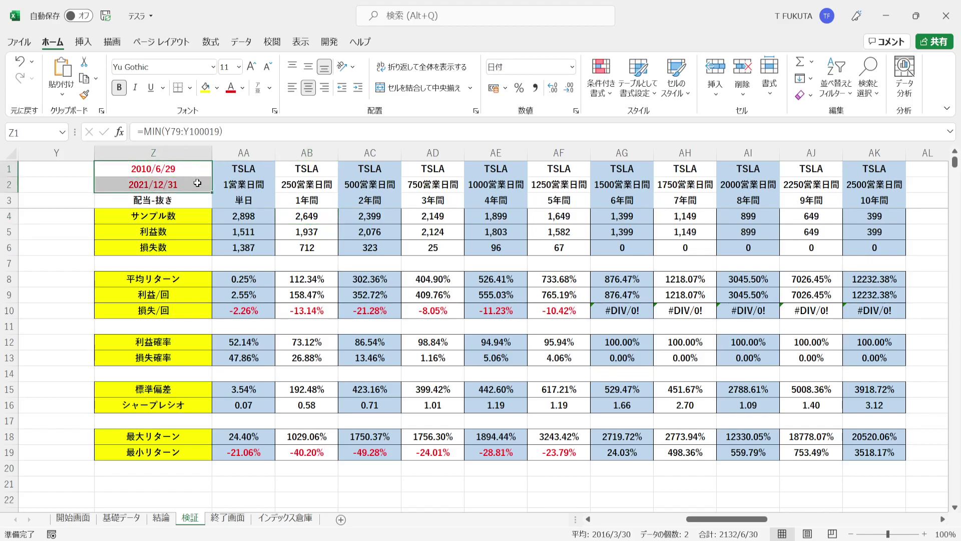
left_click(290, 167)
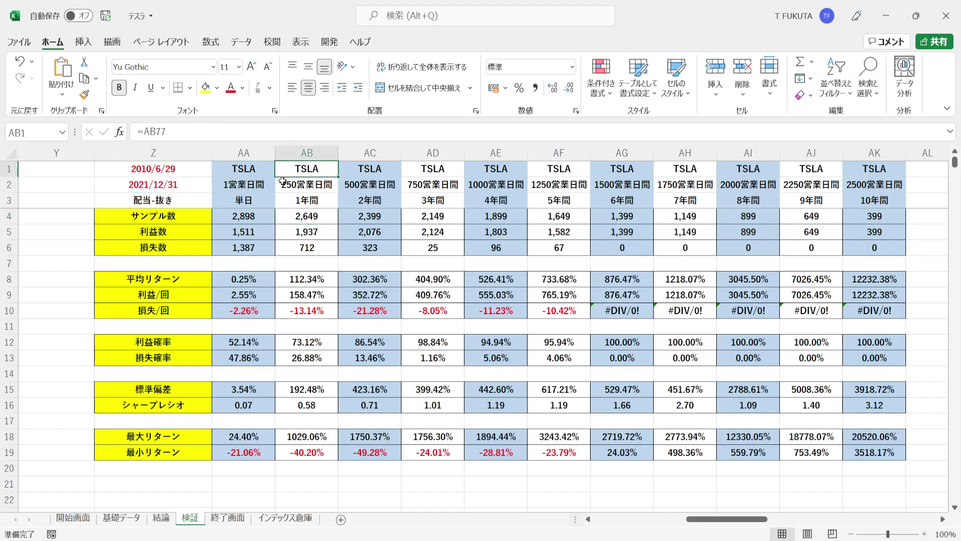
left_click(281, 187)
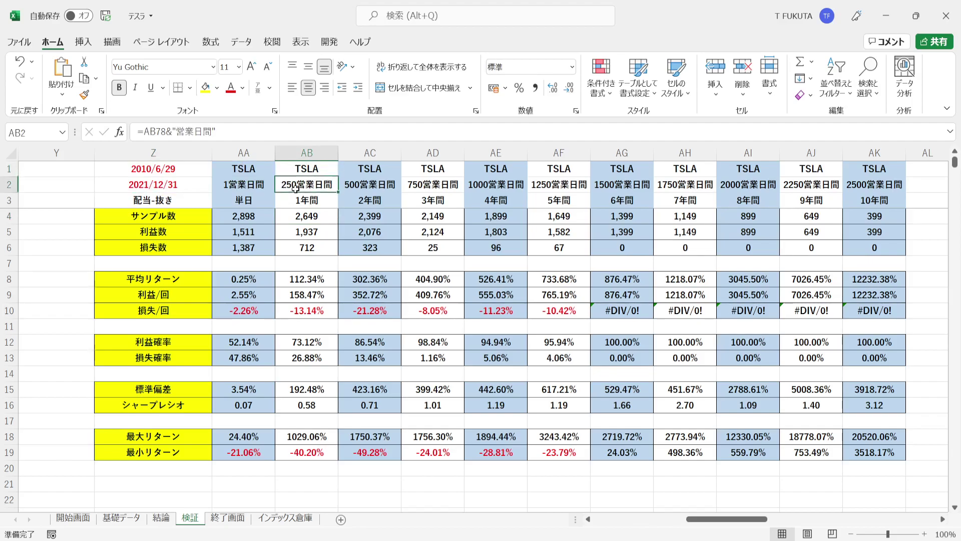
left_click(285, 215)
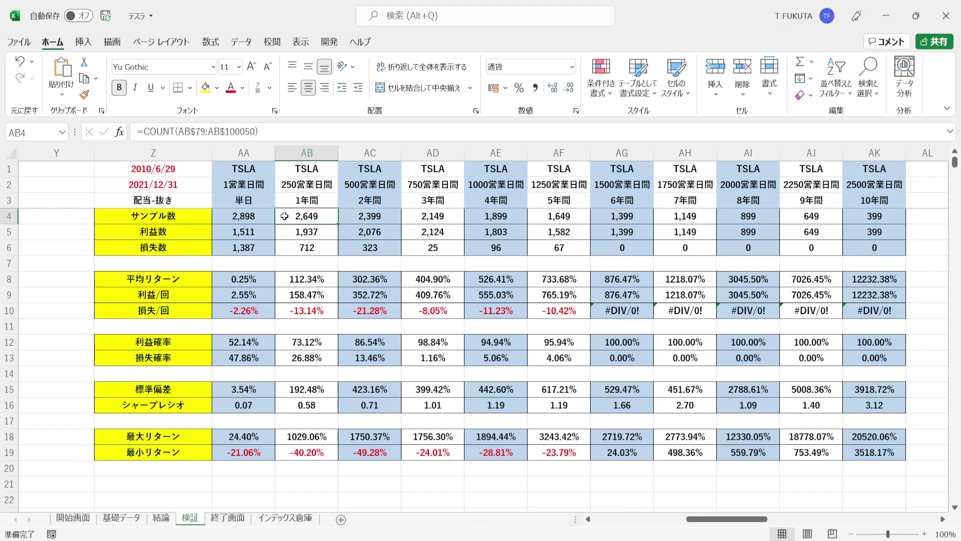
Step: Examine the 1年間 profit and loss probabilities, counts and per-trade returns in column AB, ending on 損失/回 in AB10
left_click(282, 346)
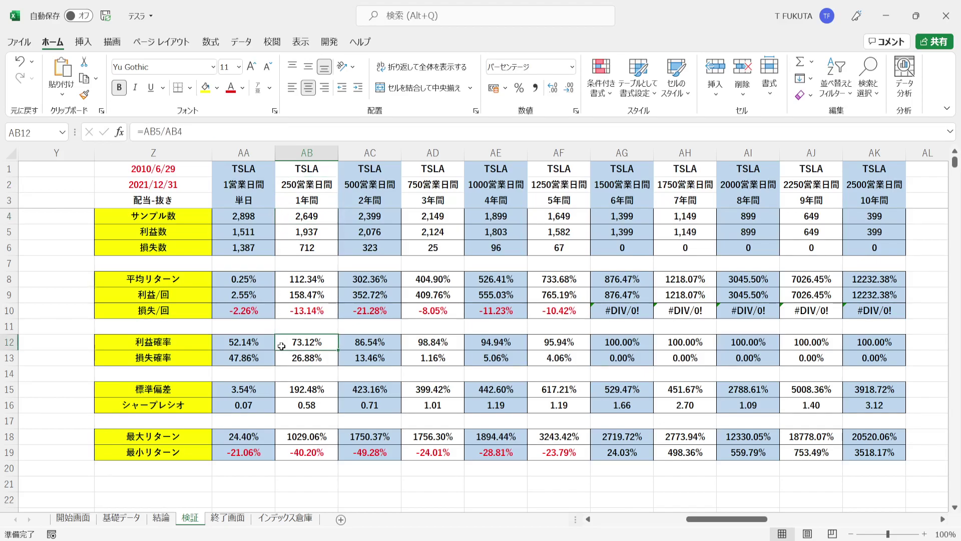
left_click(285, 236)
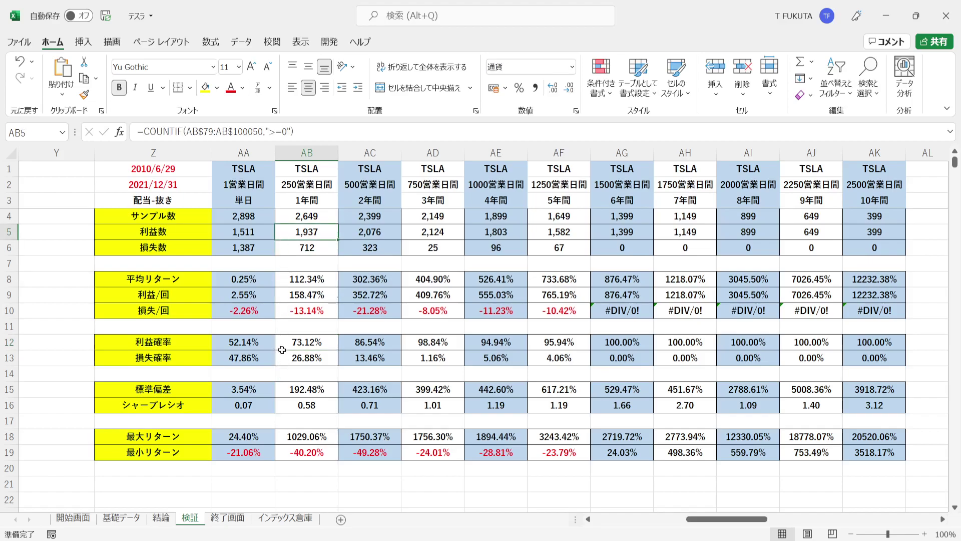
left_click(282, 294)
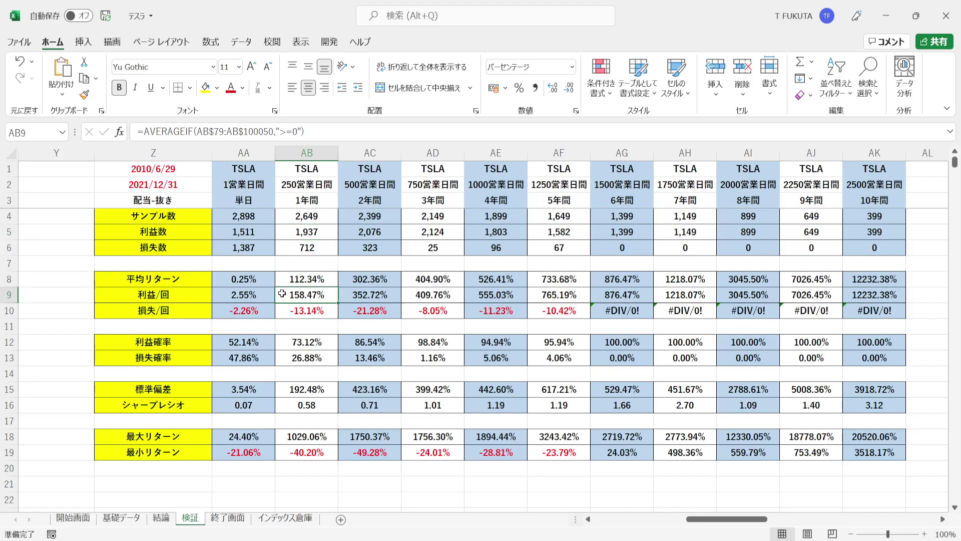
left_click(283, 354)
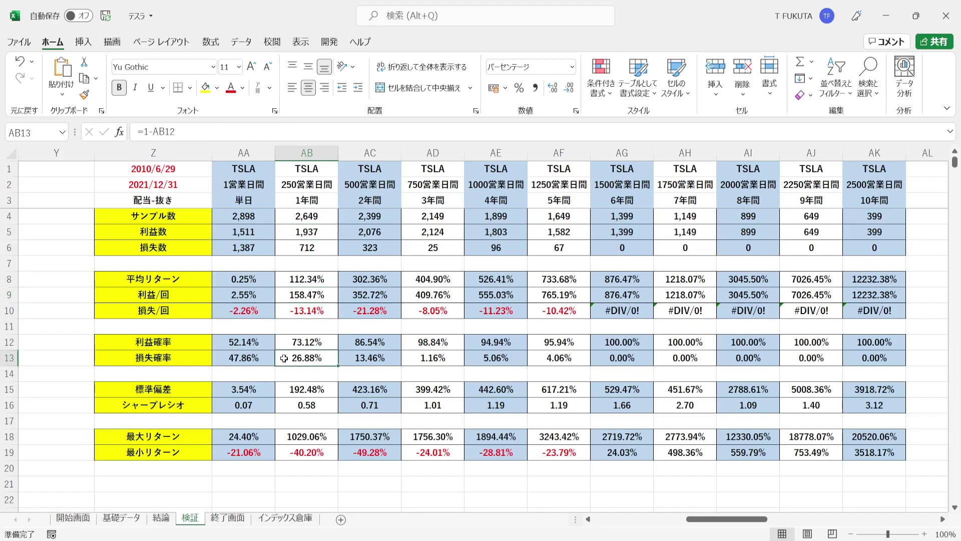
left_click(285, 250)
left_click(283, 307)
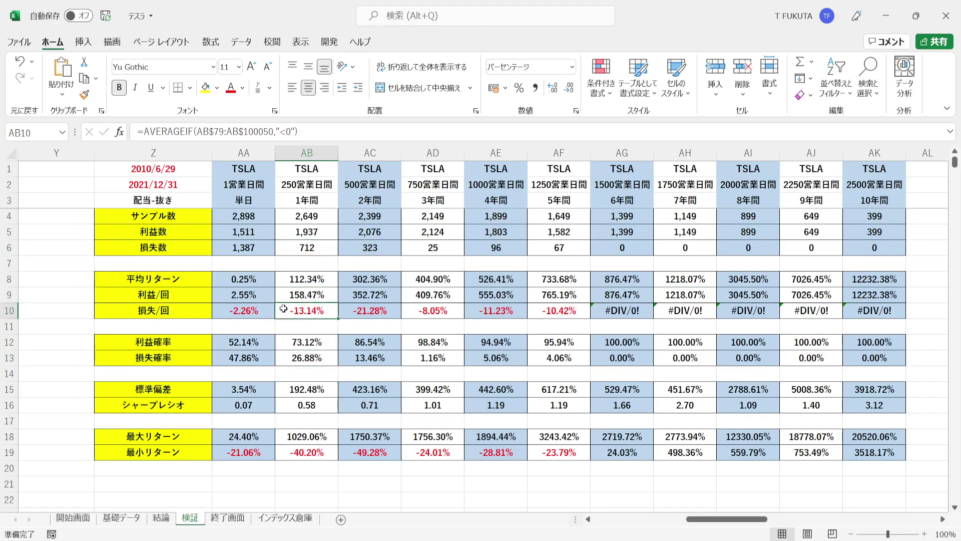
Step: Compare the 1年間 平均リターン in AB8 with the 標準偏差 in AB15, and inspect the シャープレシオ formula =AB8/AB15 in AB16
left_click(283, 282)
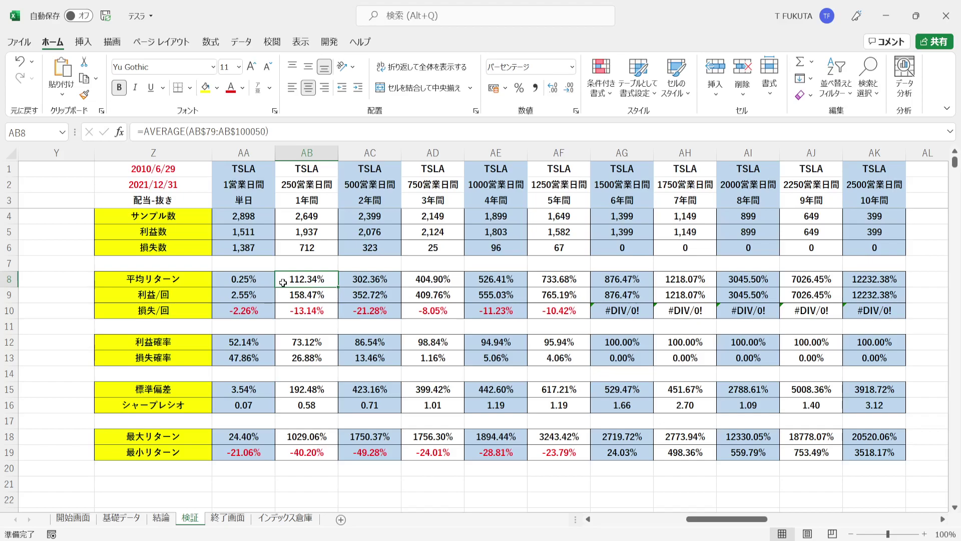
left_click(283, 389)
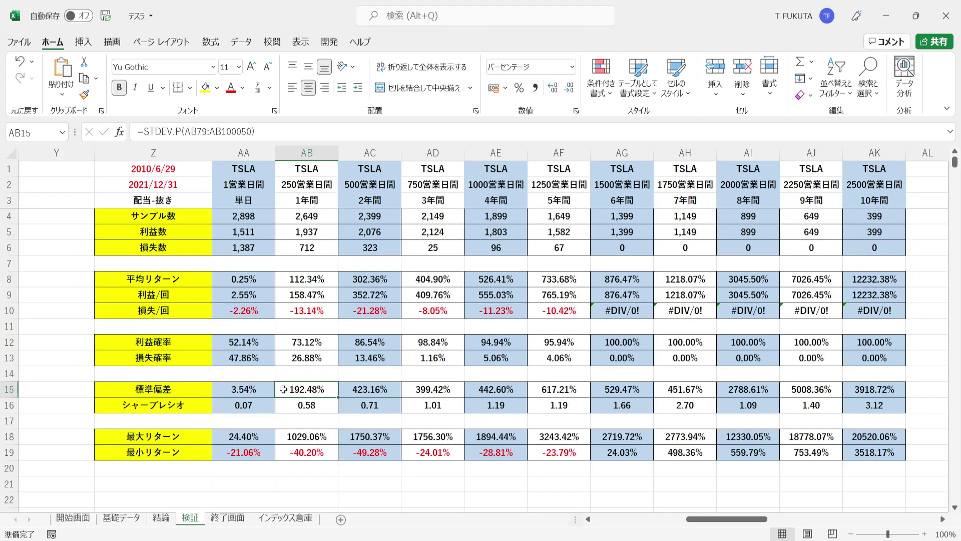
left_click(283, 283)
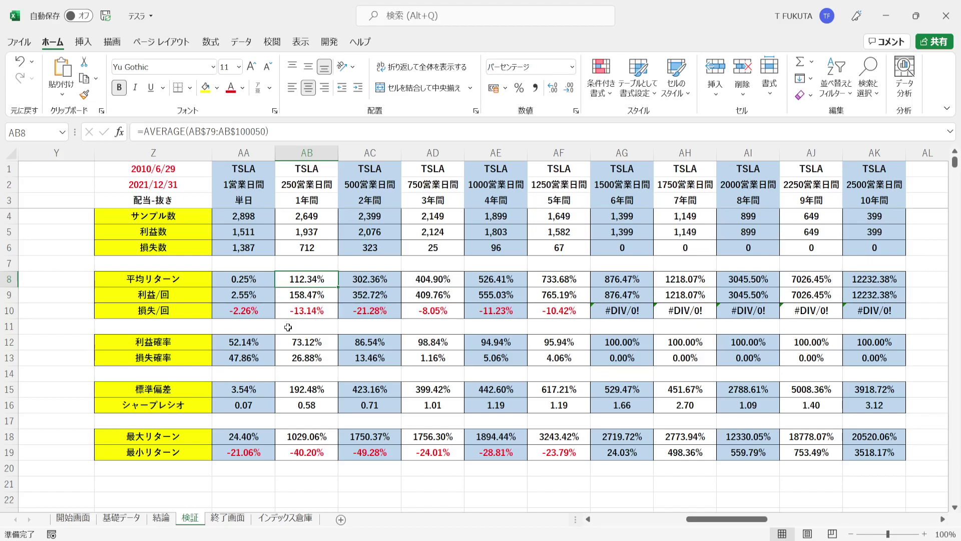
left_click(286, 407)
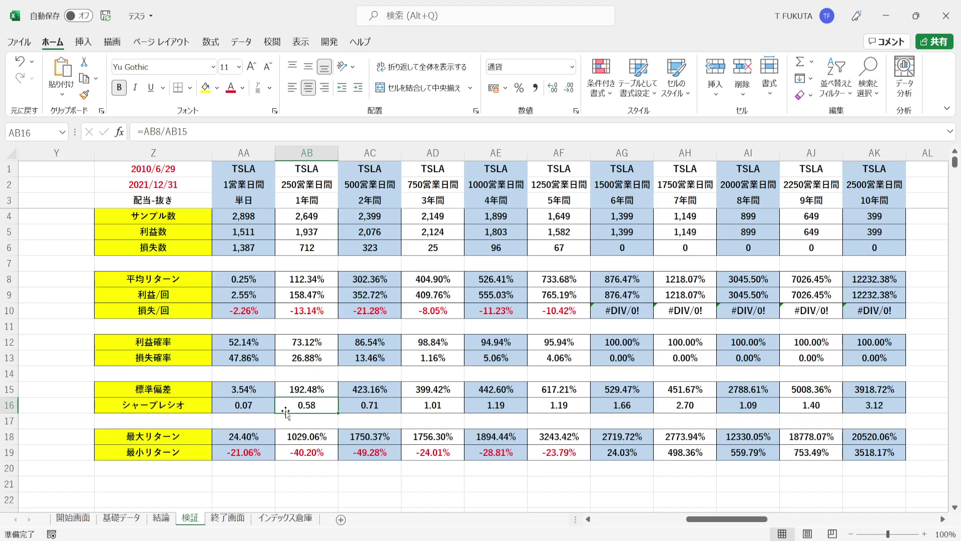
Step: Examine the 1年間 最大リターン and 最小リターン values in AB18 and AB19
left_click(277, 437)
left_click_drag(277, 437, 278, 452)
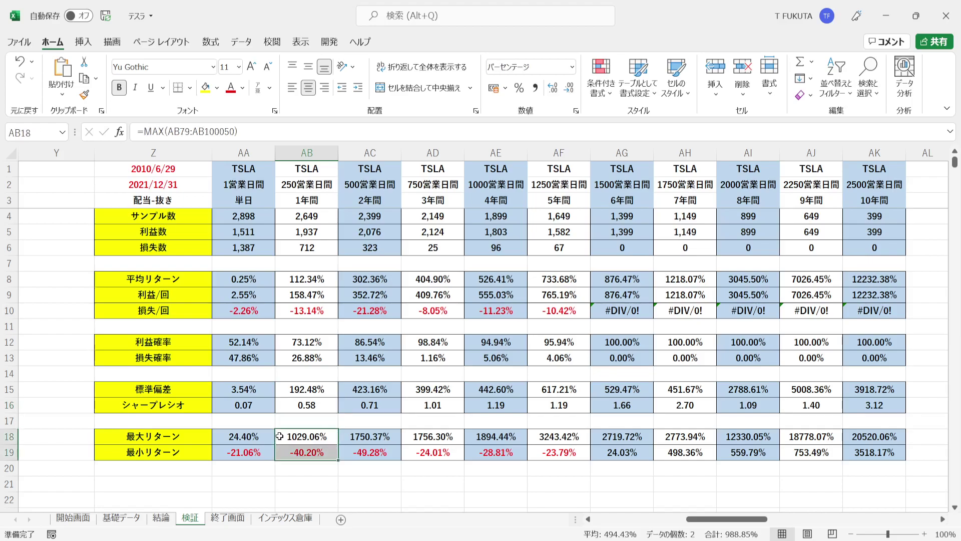
left_click(280, 436)
key("Down")
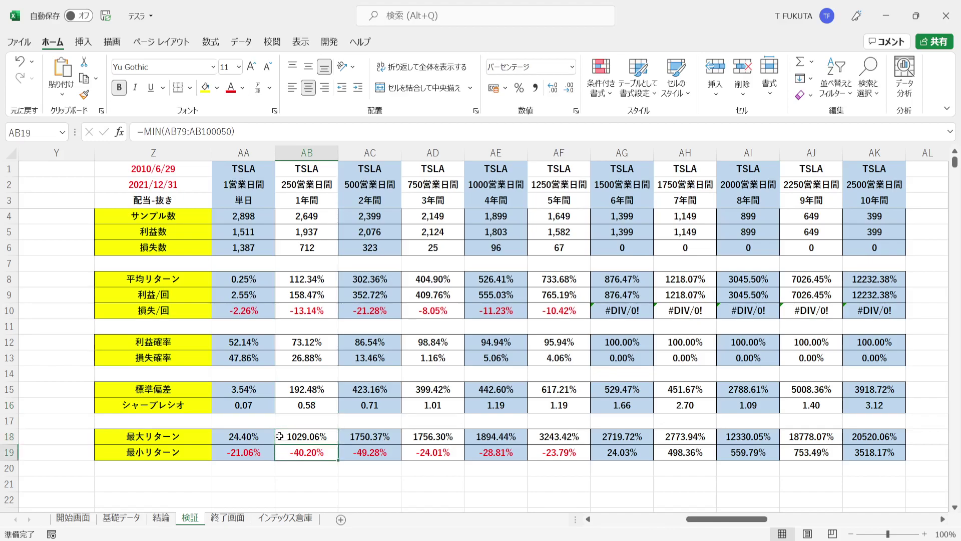
key("Up")
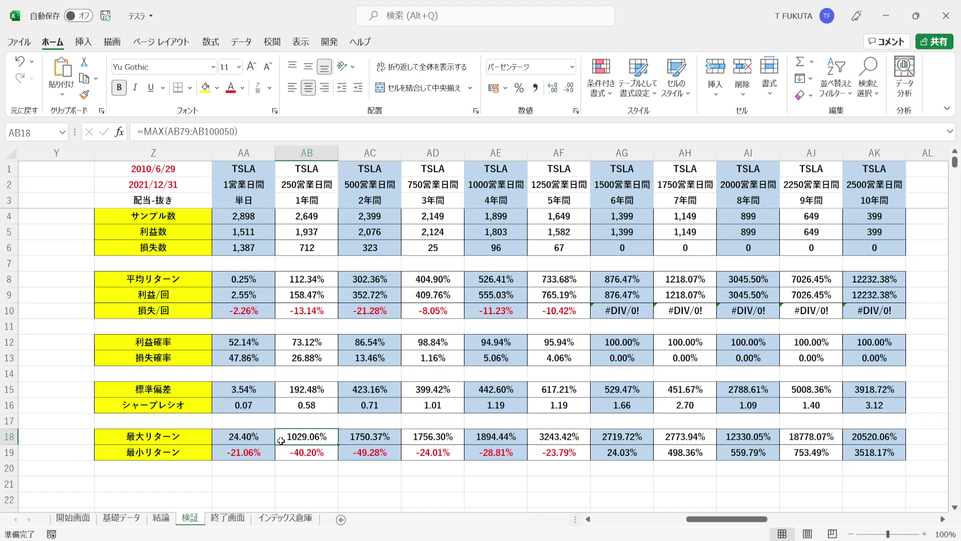
left_click(280, 452)
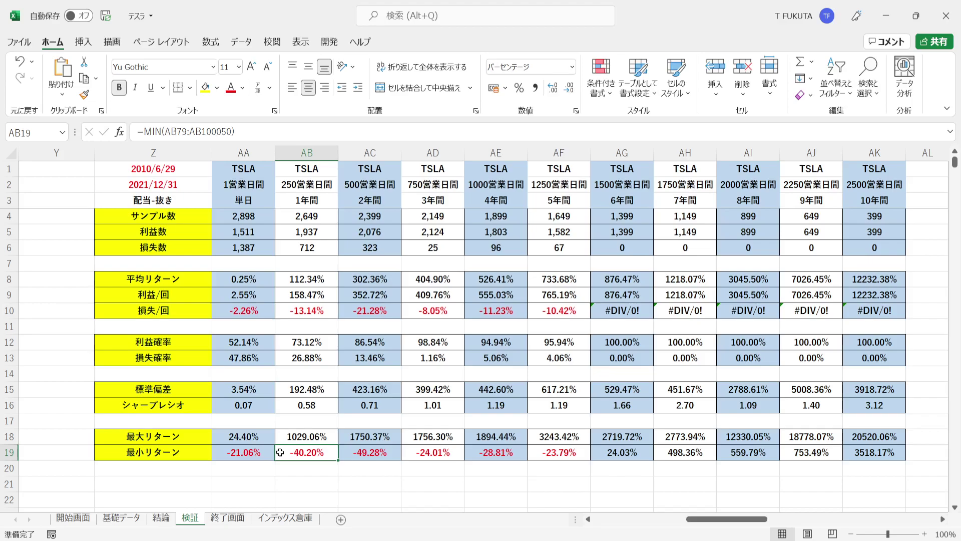
Step: Highlight the 2年間 to 10年間 columns AC to AK and the 平均リターン range AA8:AK8, ending on the 1年間 average in AB8
left_click_drag(369, 152, 874, 165)
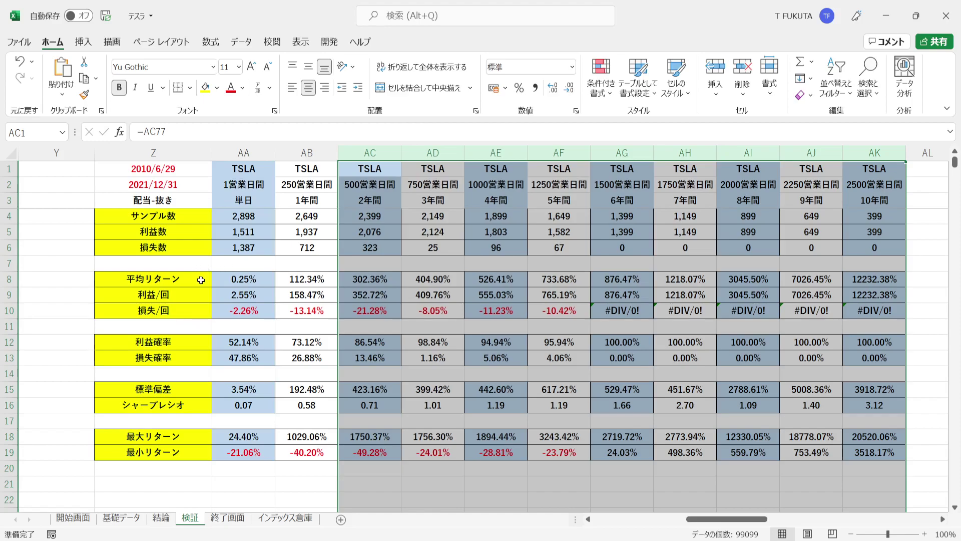
left_click_drag(231, 279, 874, 280)
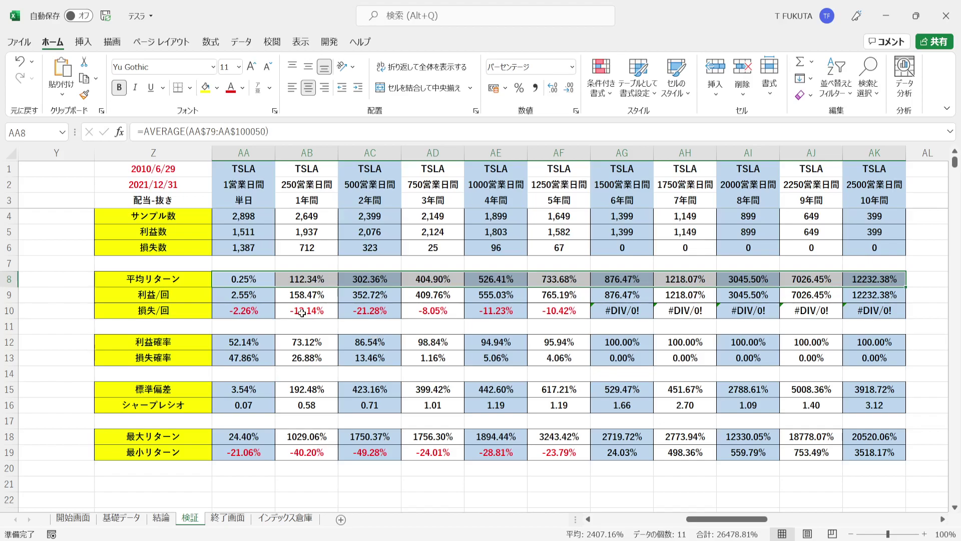
left_click(281, 281)
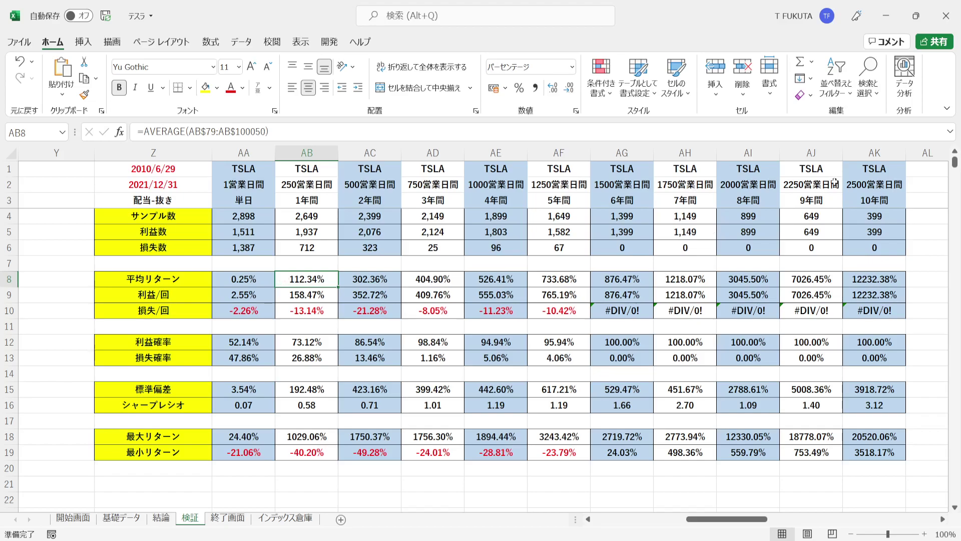
Step: Highlight the 10年間 column AK and examine its サンプル数 in AK4 and 平均リターン in AK8
left_click(870, 149)
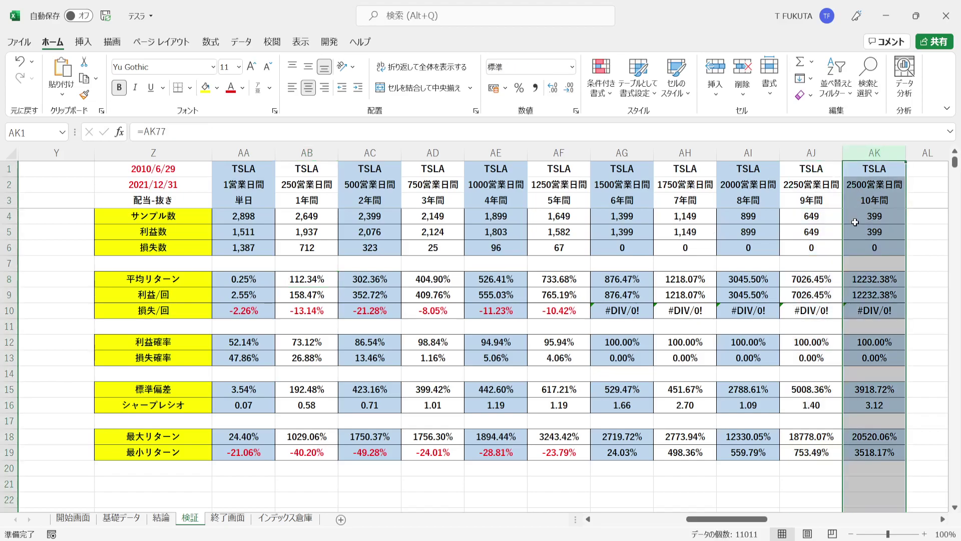
left_click(855, 220)
left_click(850, 283)
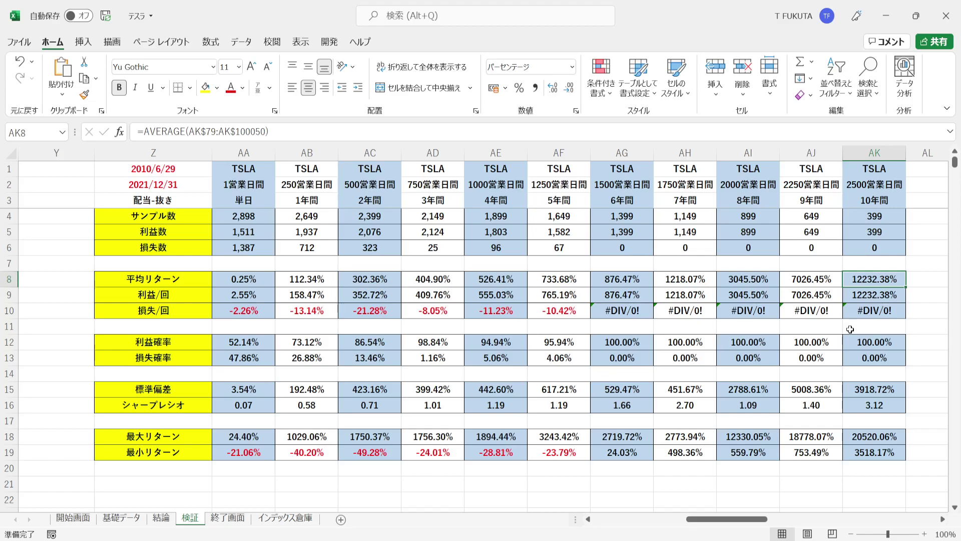
Step: Examine the 10年間 最大リターン and 最小リターン values in AK18 and AK19
left_click(844, 435)
left_click_drag(844, 437, 845, 451)
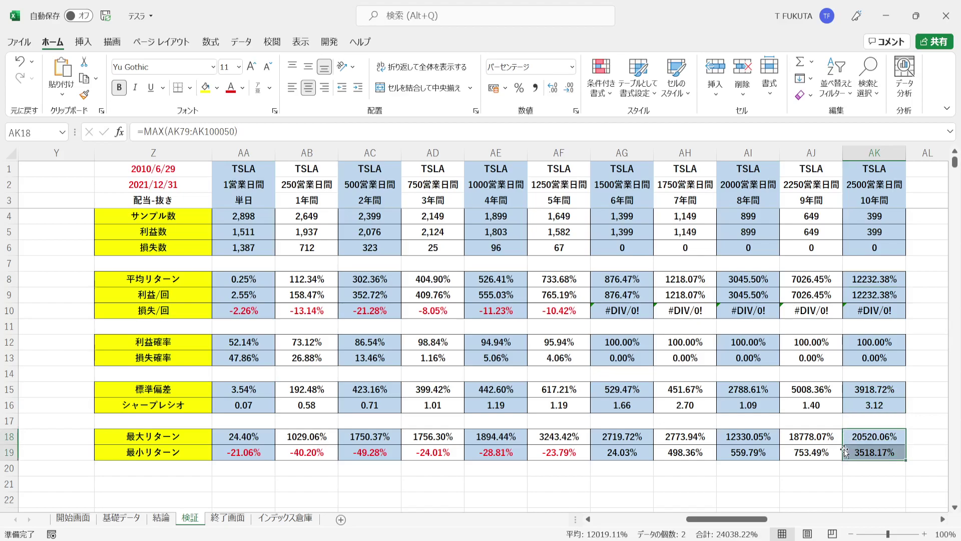
left_click(847, 437)
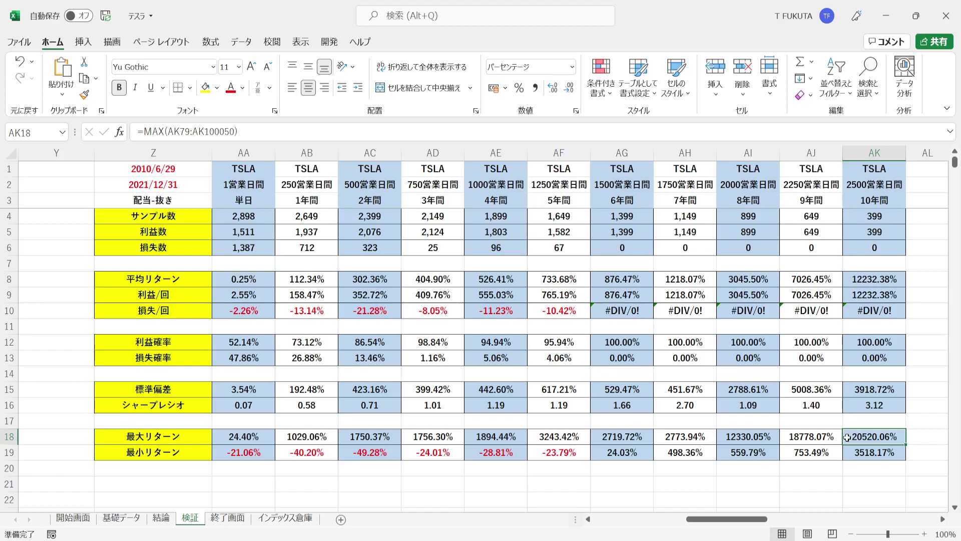
left_click(848, 449)
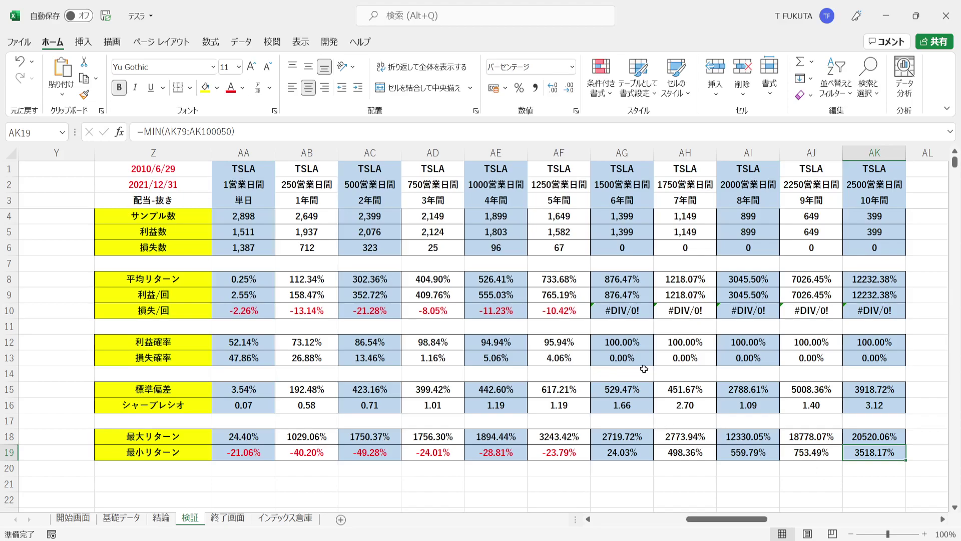
Step: Highlight the 6年間 to 10年間 columns AG to AK and their 損失数 values in AG6:AK6
left_click_drag(622, 152, 885, 203)
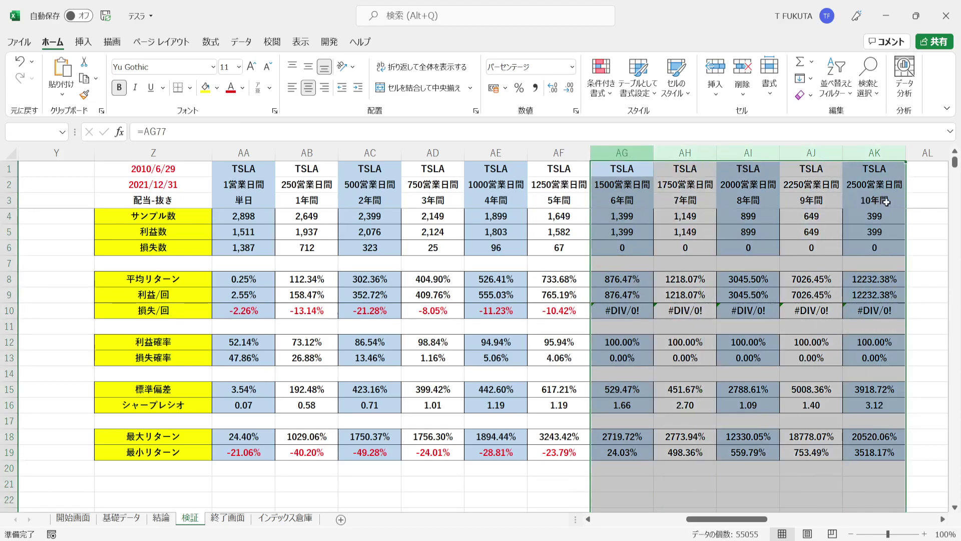
left_click_drag(607, 249, 896, 250)
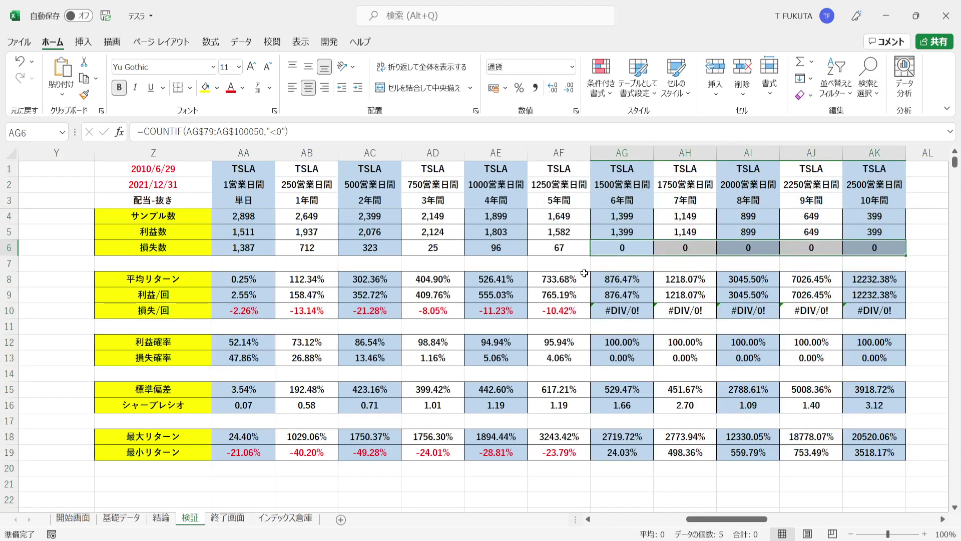
left_click_drag(607, 249, 867, 251)
Step: Highlight the 6年間 column AG and examine its 最大リターン and 最小リターン in AG18 and AG19
left_click(611, 151)
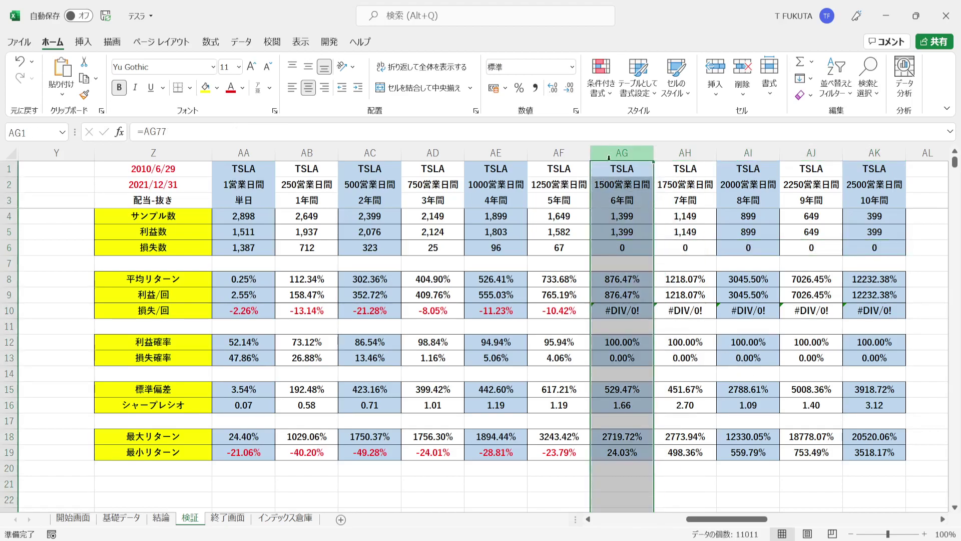
left_click(598, 441)
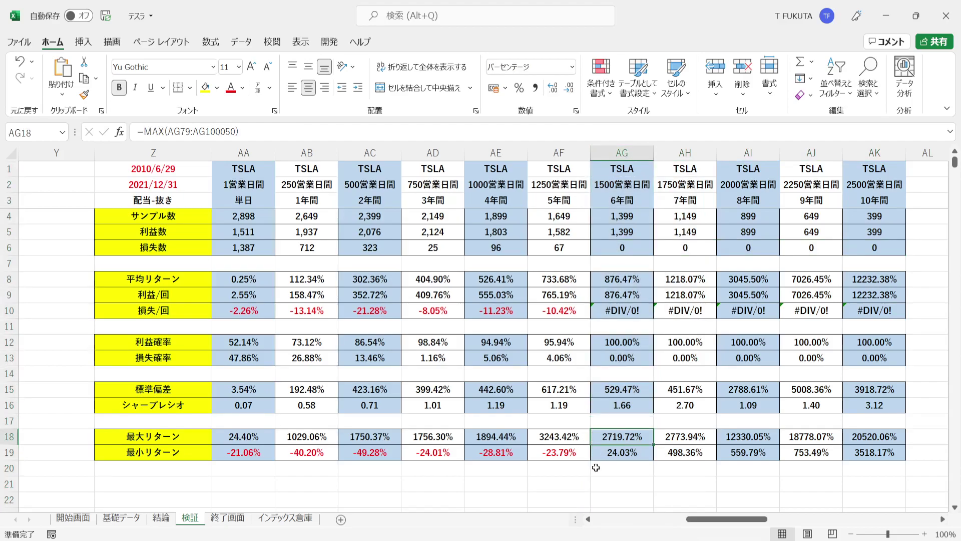
left_click(595, 455)
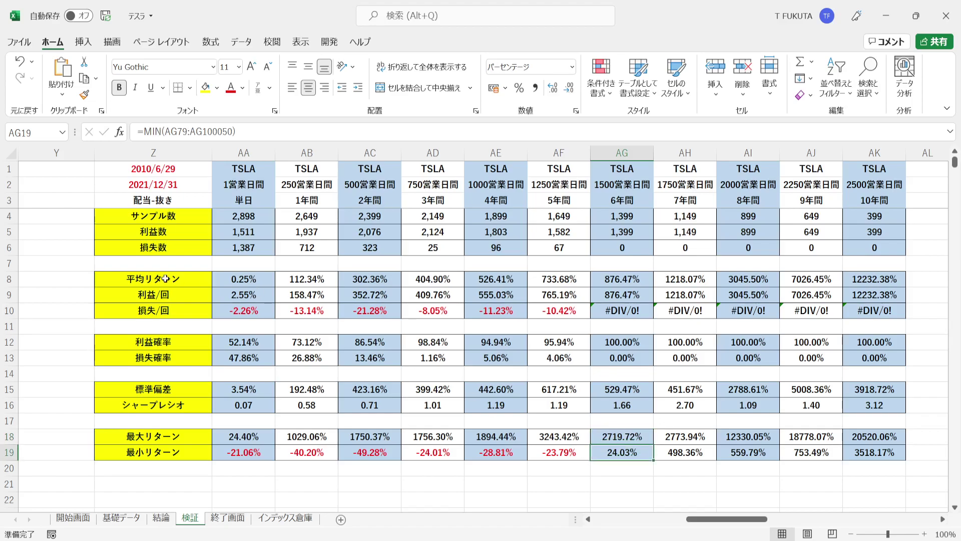
Step: Highlight the whole 平均リターン row with its label, from Z8 to AK8
left_click_drag(195, 280, 643, 296)
left_click_drag(729, 286, 891, 279)
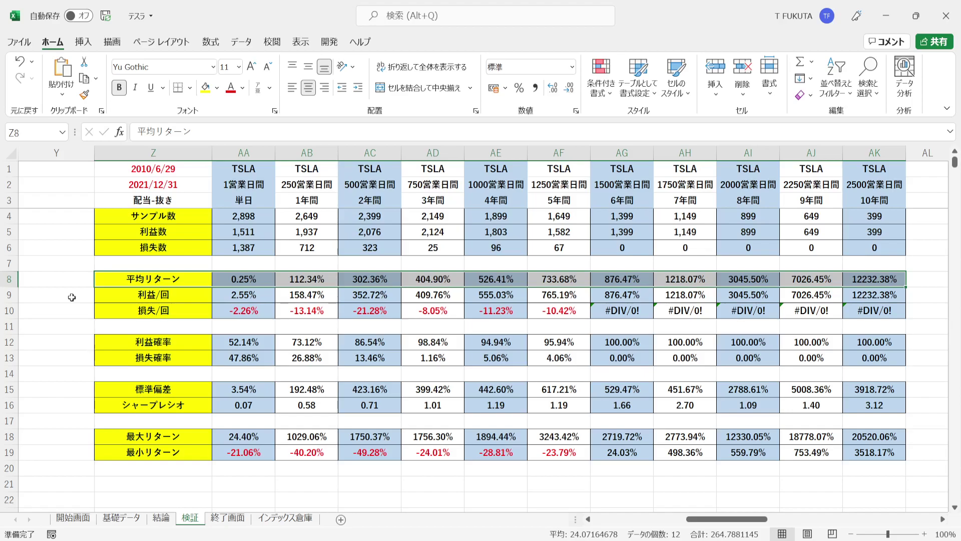
Step: Bring up the comparison table of TSLA with S&P500 and NASDAQ100 below, and select its 平均リターン label in Y28
left_click(64, 359)
key("Down")
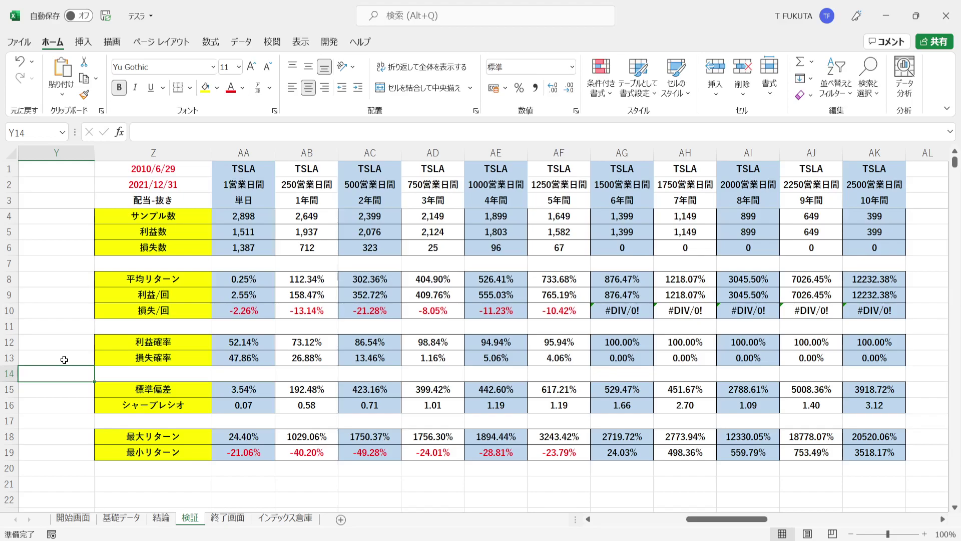
key("Down")
key("Down")
key("Down")
key("Down")
key("Down")
key("Down")
key("Down")
key("Down")
key("Down")
key("Down")
key("Down")
key("Down")
key("Down")
key("Down")
key("Down")
key("Down")
key("Down")
key("Down")
key("Down")
key("Down")
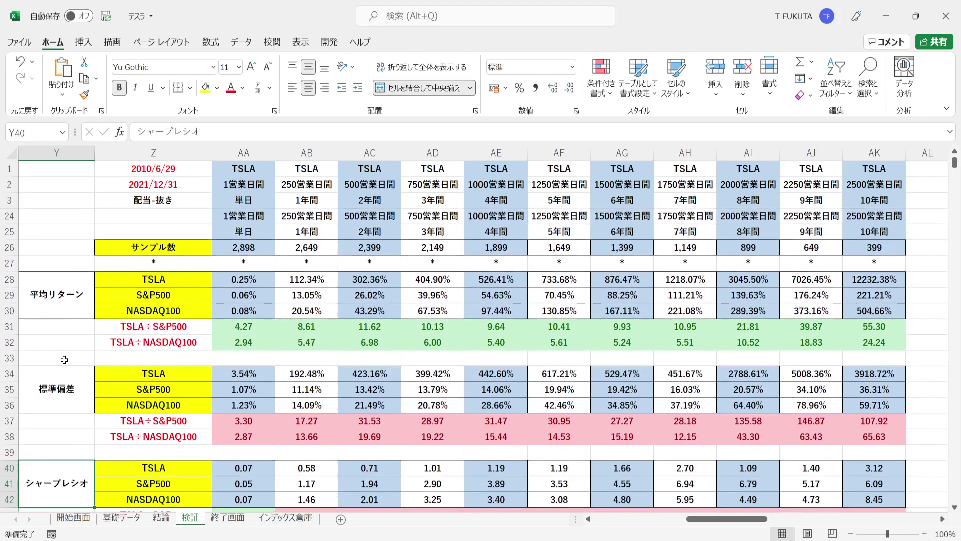
left_click(70, 283)
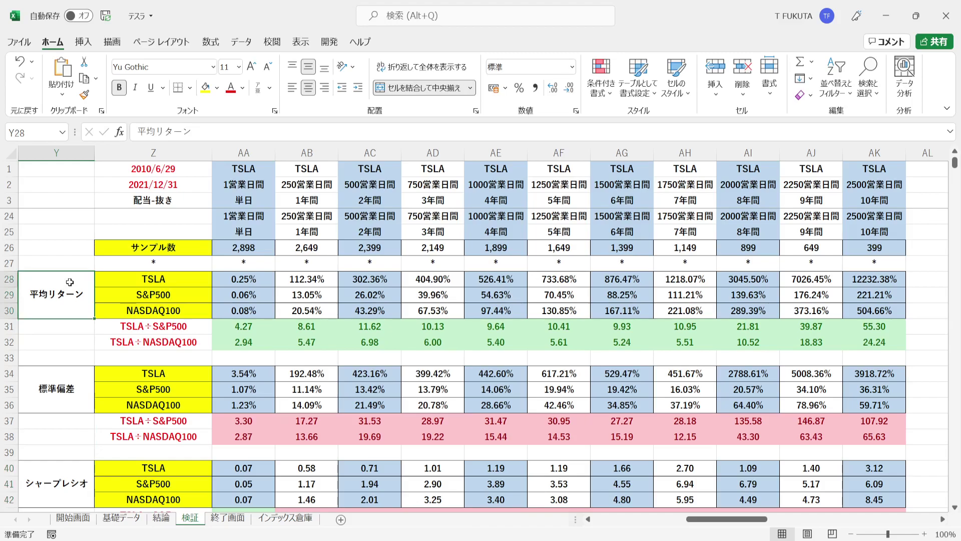
Step: Point out the TSLA, S&P500 and NASDAQ100 labels in Z28:Z30 and highlight their 平均リターン values in AA28:AK30
left_click(114, 282)
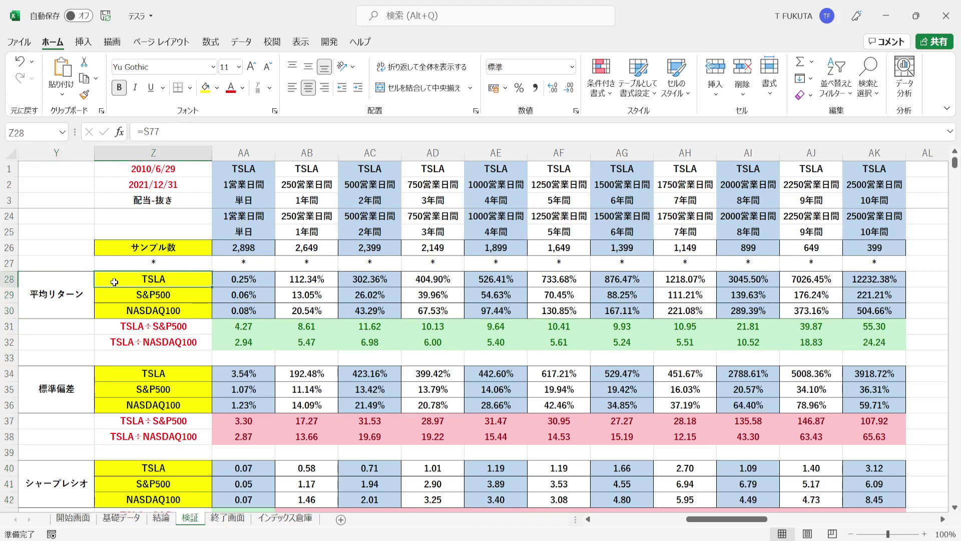
left_click(113, 293)
key("Down")
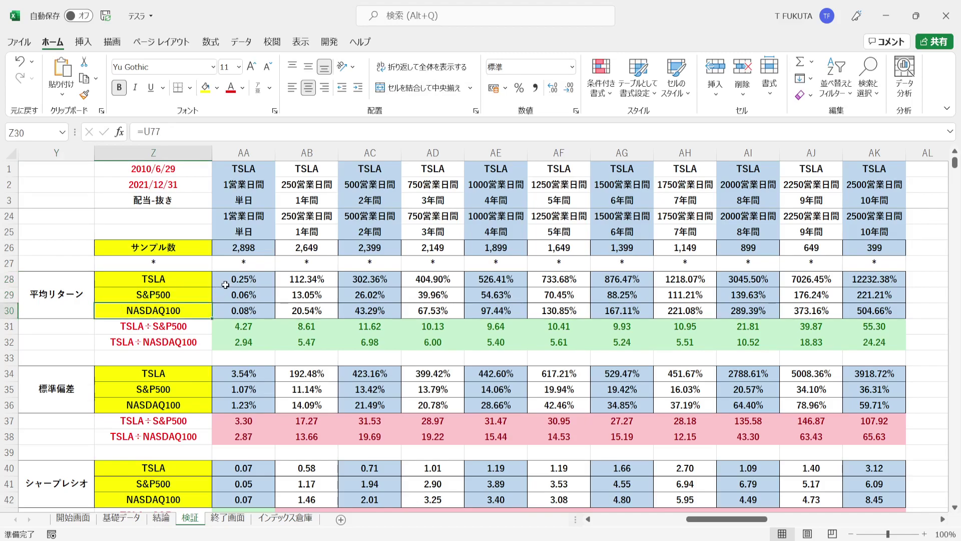
left_click_drag(226, 281, 859, 311)
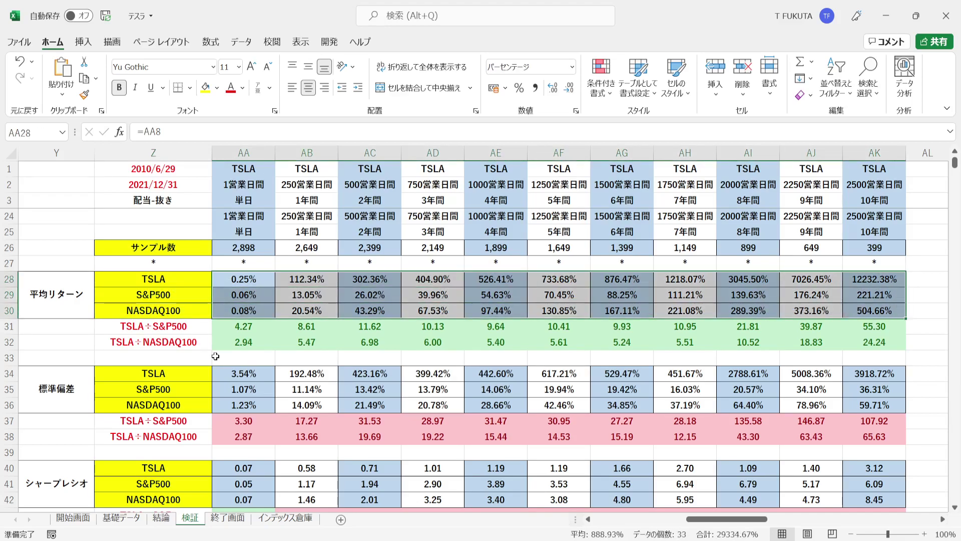
Step: Highlight the TSLA÷S&P500 and TSLA÷NASDAQ100 labels under 平均リターン and their ratios in AA31:AK32
left_click_drag(203, 326, 202, 342)
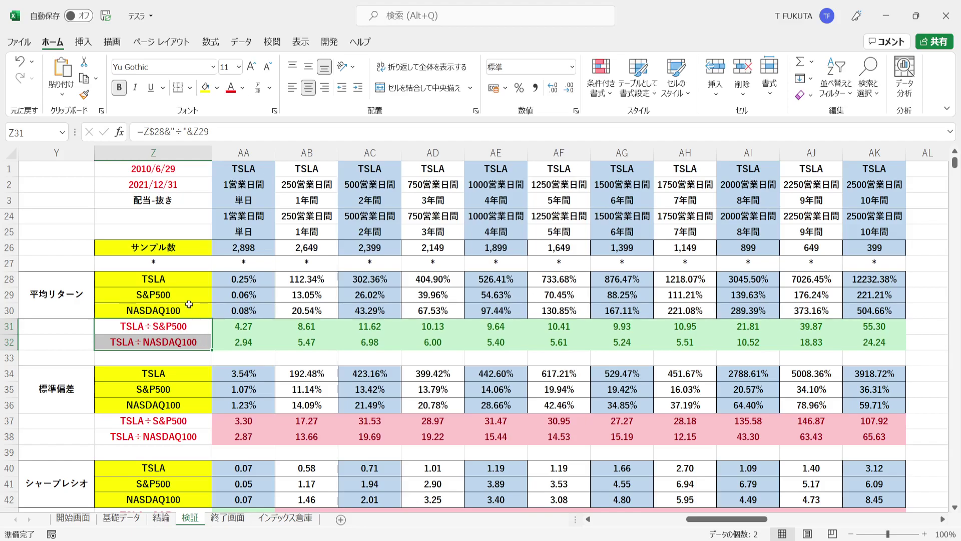
left_click(199, 284)
left_click(203, 328)
left_click_drag(223, 328, 850, 345)
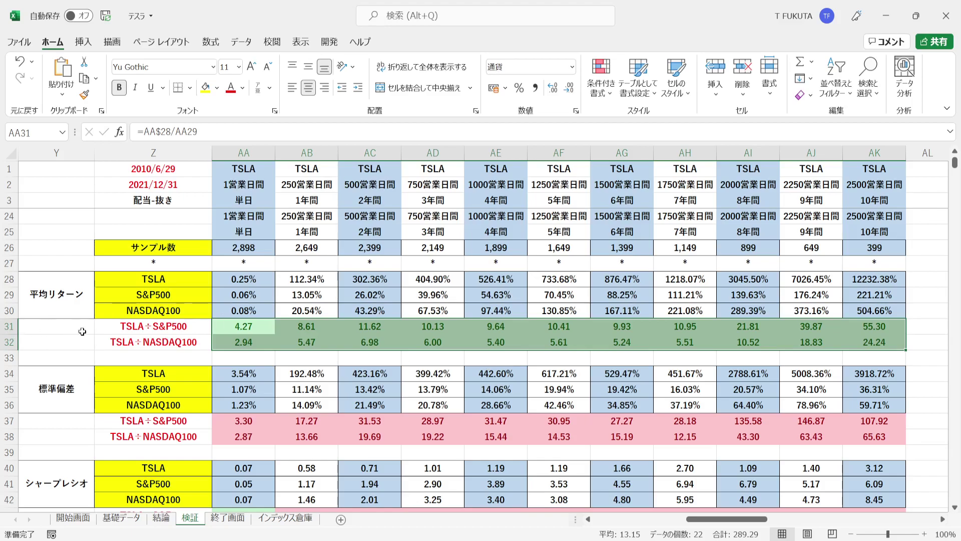
left_click(104, 328)
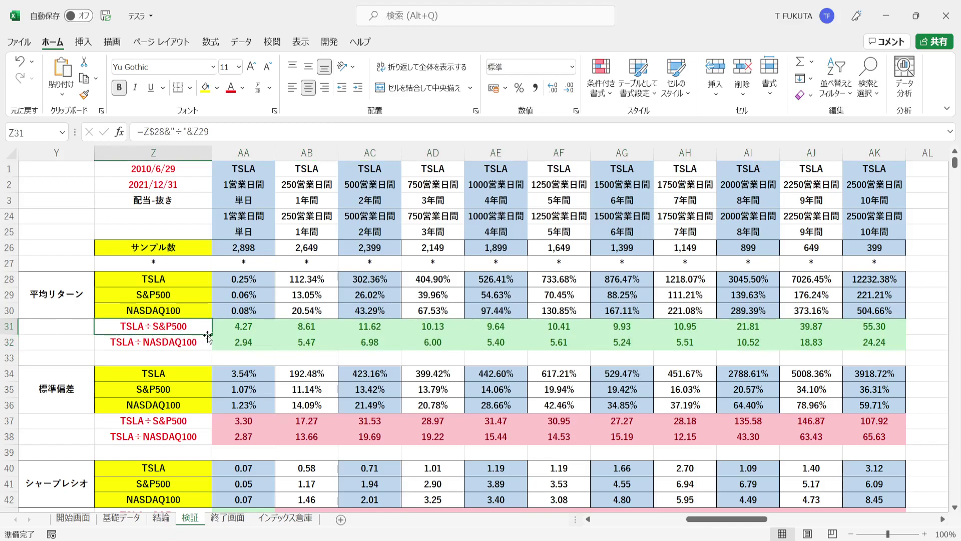
left_click_drag(227, 326, 872, 339)
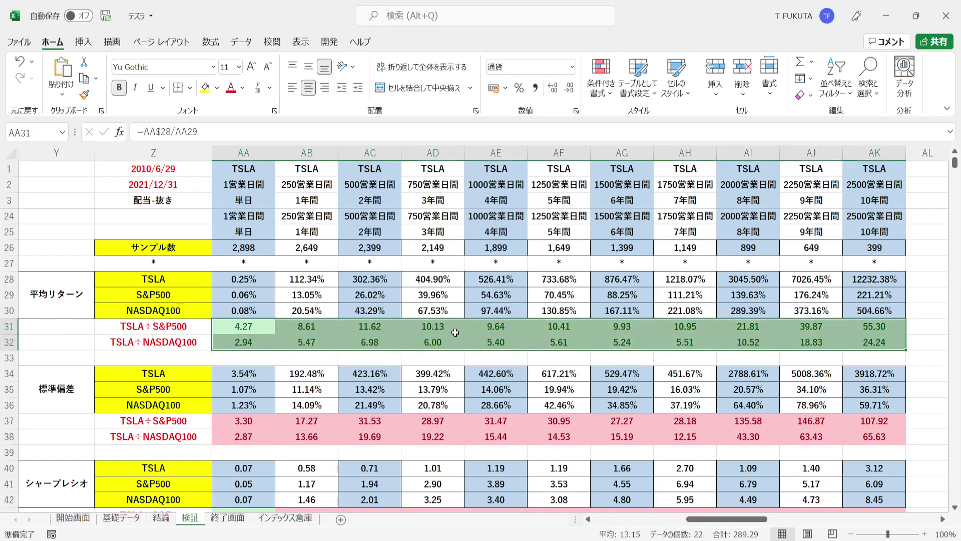
Step: Examine the 1年間 平均リターン of S&P500, NASDAQ100 and TSLA one by one in AB28:AB30
left_click(283, 292)
key("Down")
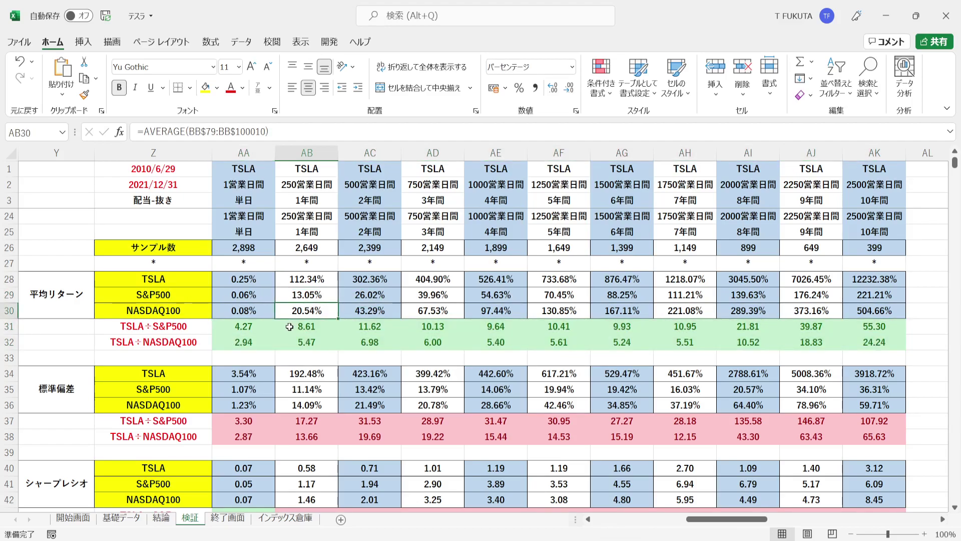
left_click(282, 298)
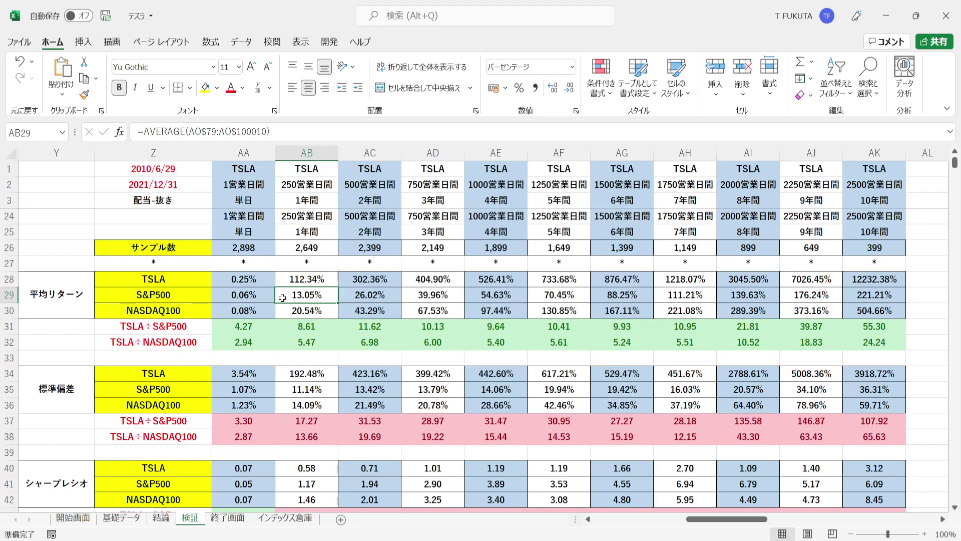
left_click(282, 310)
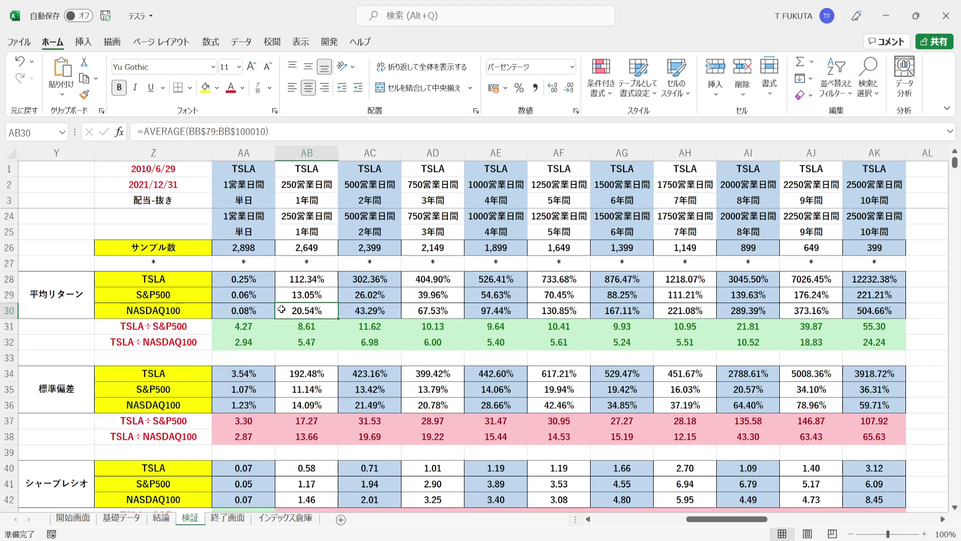
left_click(281, 279)
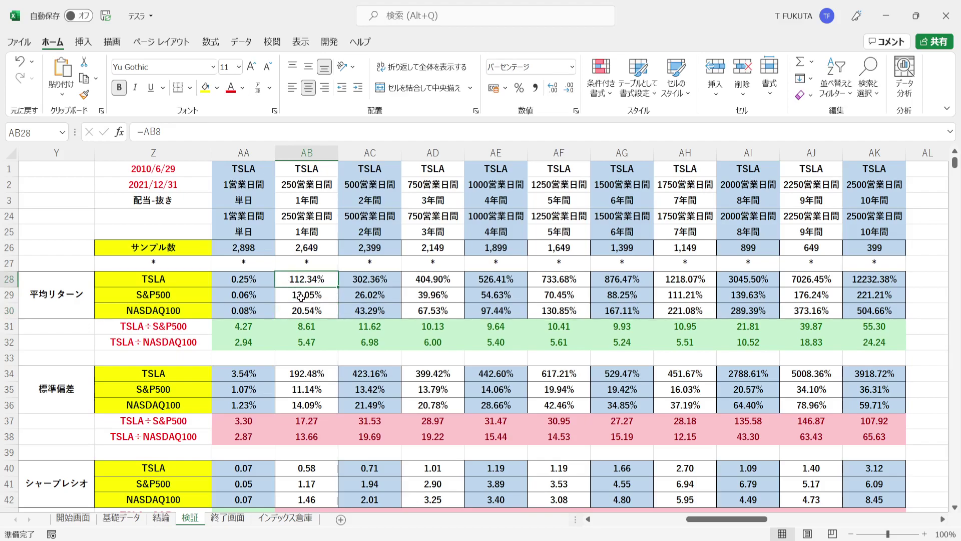
Step: Select the 標準偏差 label in Y34 and highlight its TSLA, S&P500 and NASDAQ100 rows in Z34:AK36
left_click(83, 301)
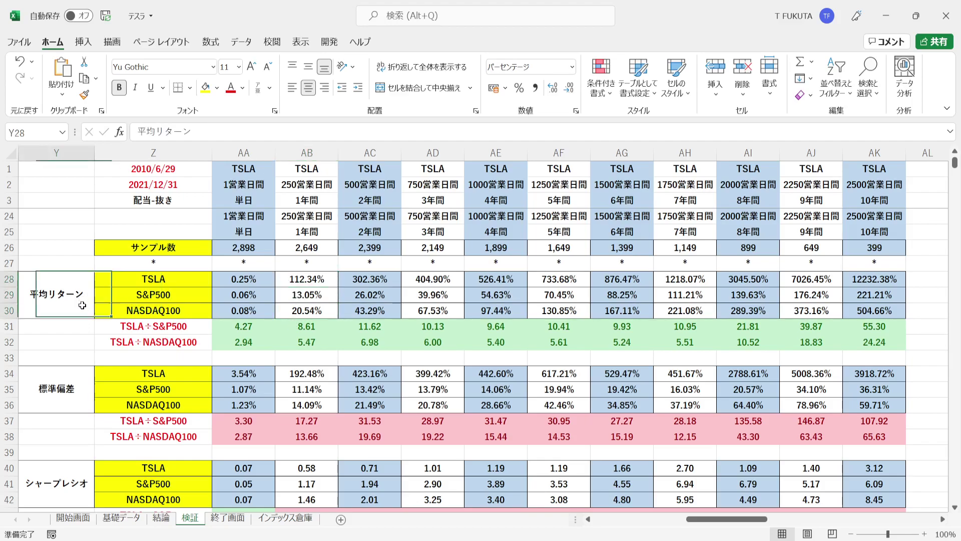
left_click(85, 375)
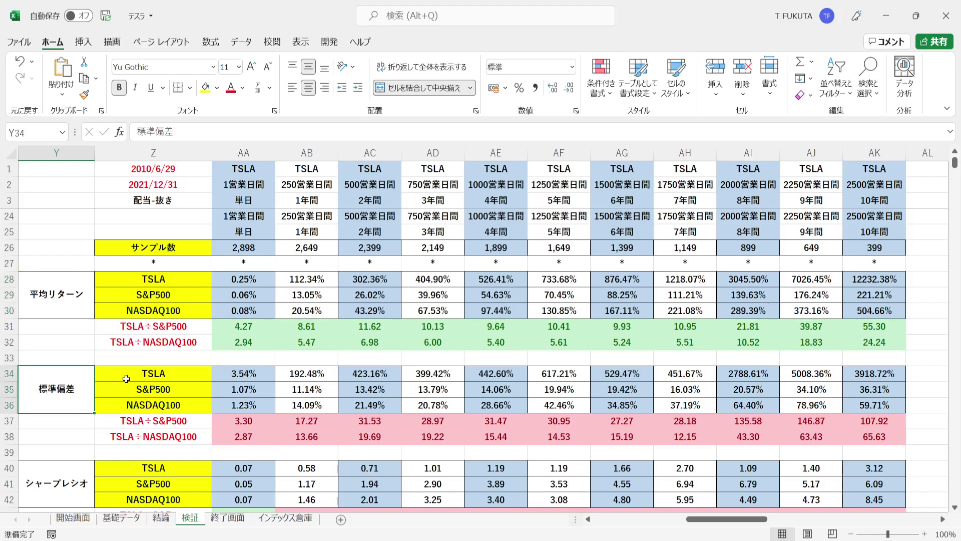
left_click_drag(188, 373, 881, 403)
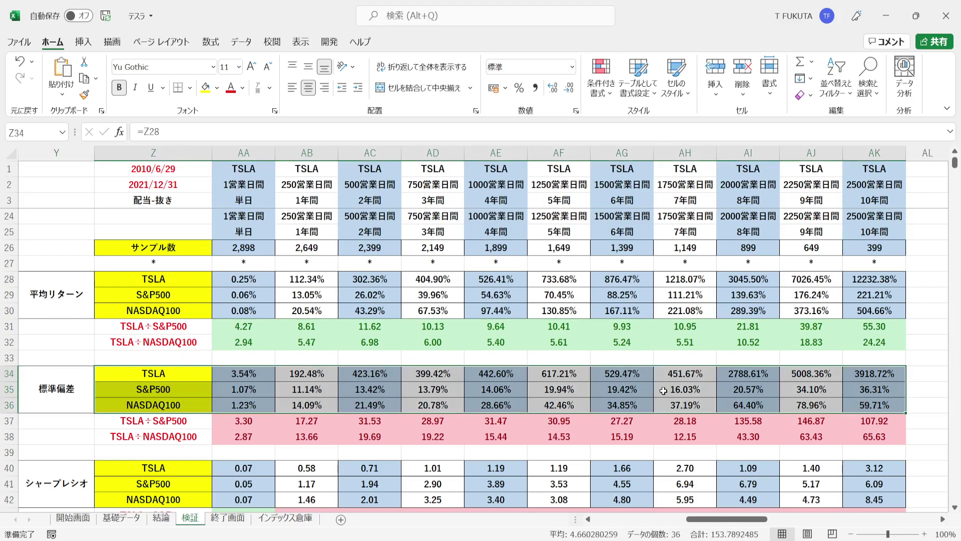
Step: Highlight the 標準偏差 ratios of TSLA to both indices in AA37:AK38 and compare them with the 平均リターン ratios in AA31:AK32
left_click_drag(198, 424, 203, 439)
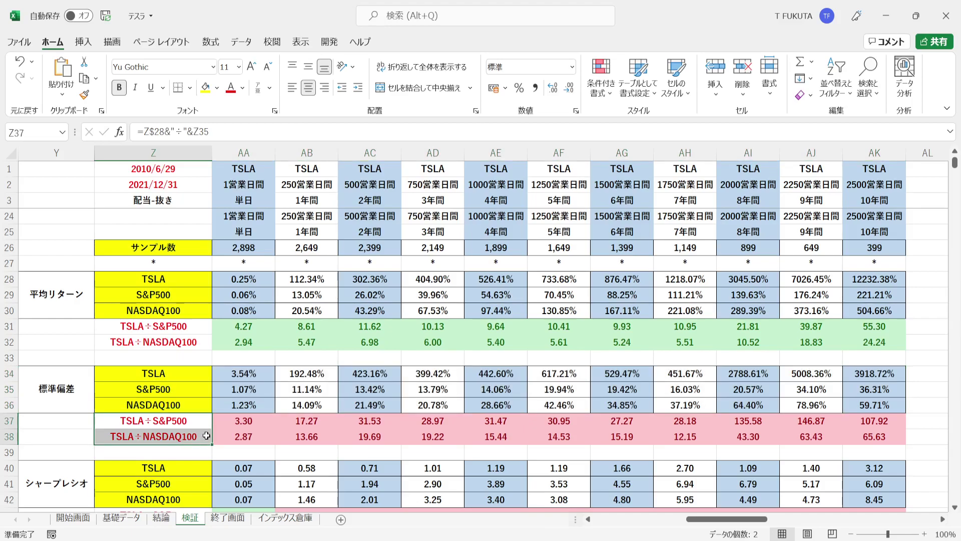
left_click(217, 422)
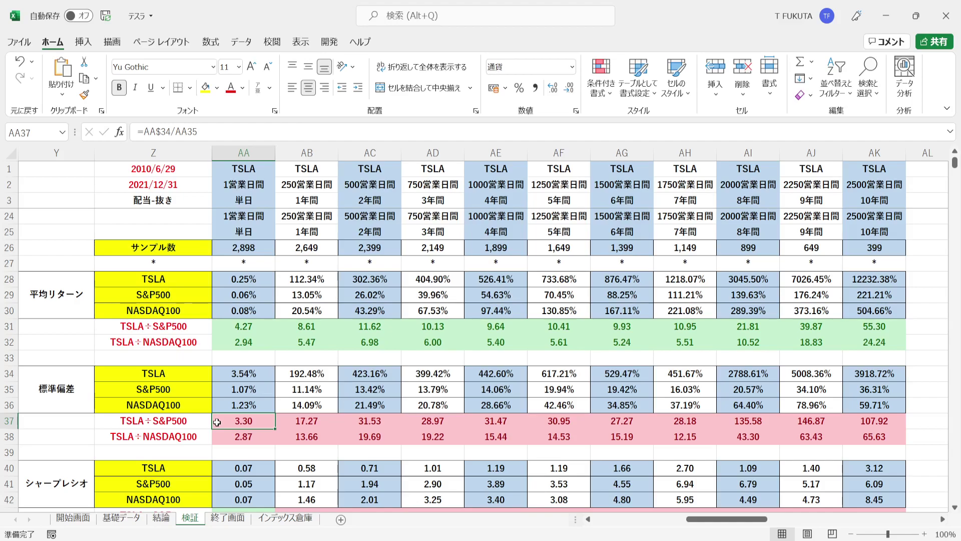
left_click_drag(217, 422, 877, 439)
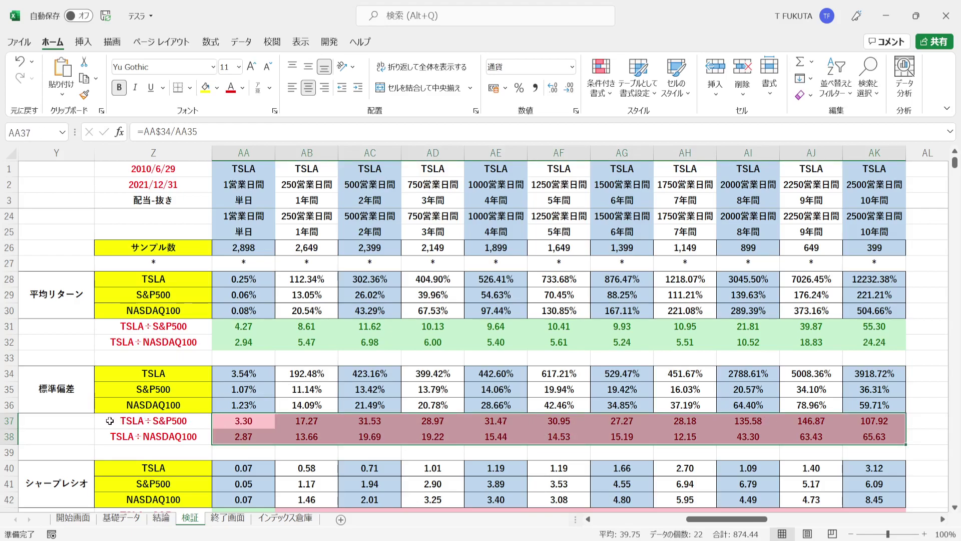
left_click_drag(236, 326, 885, 340)
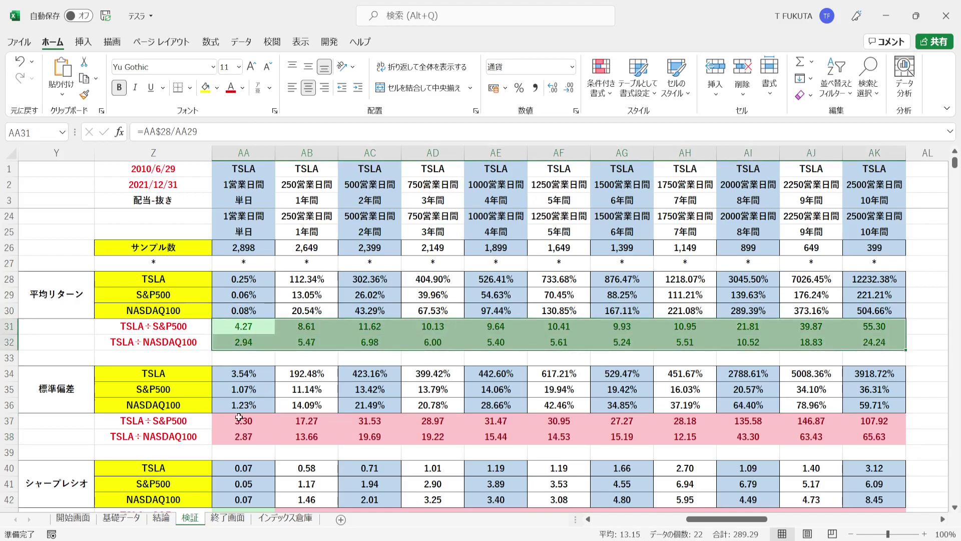
left_click_drag(218, 420, 865, 436)
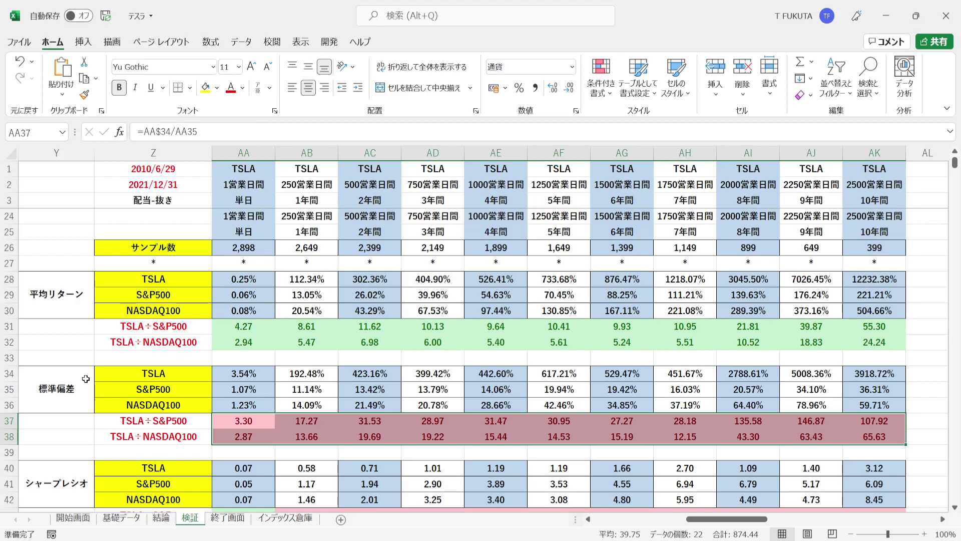
Step: Select the シャープレシオ label in Y40, and point out the 平均リターン and 標準偏差 labels it is derived from
left_click(85, 467)
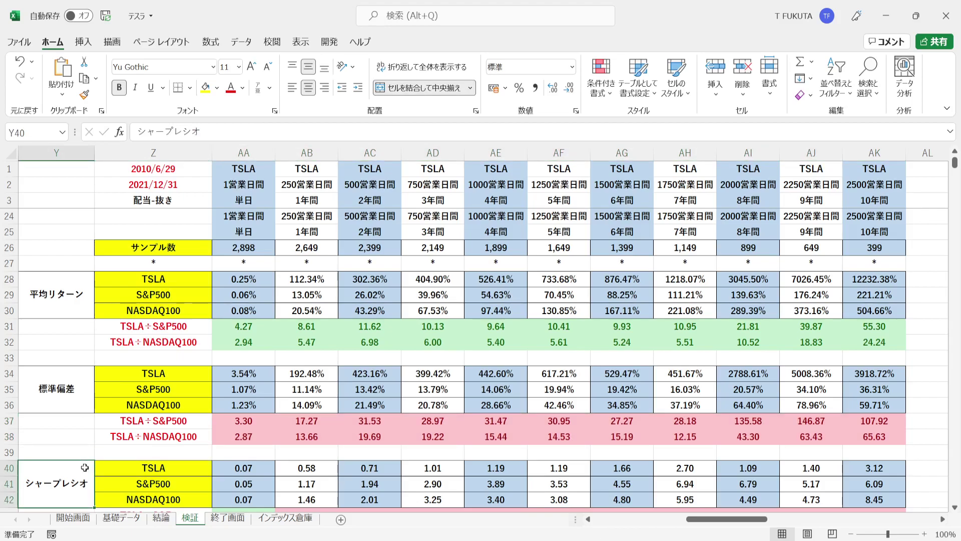
key("ctrl+Up")
key("ctrl+Up")
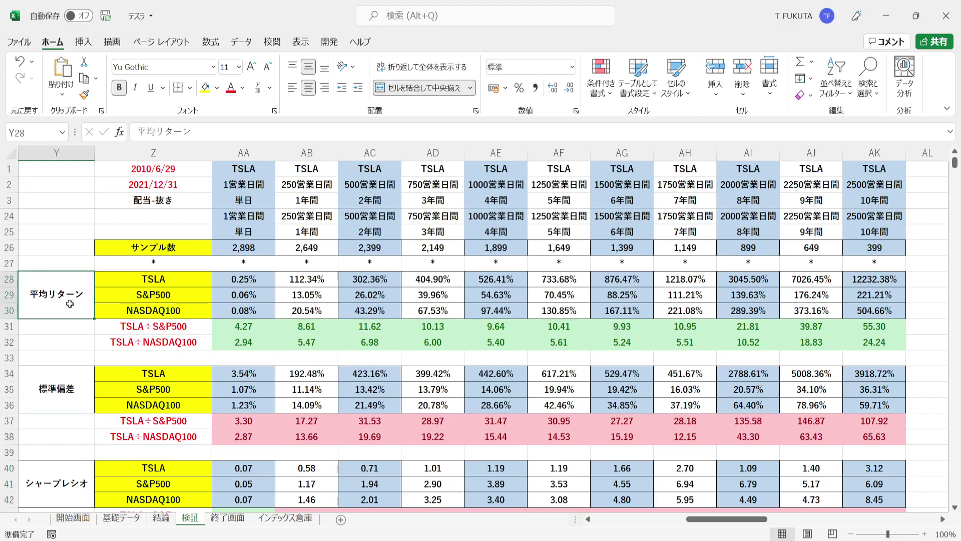
left_click(77, 384)
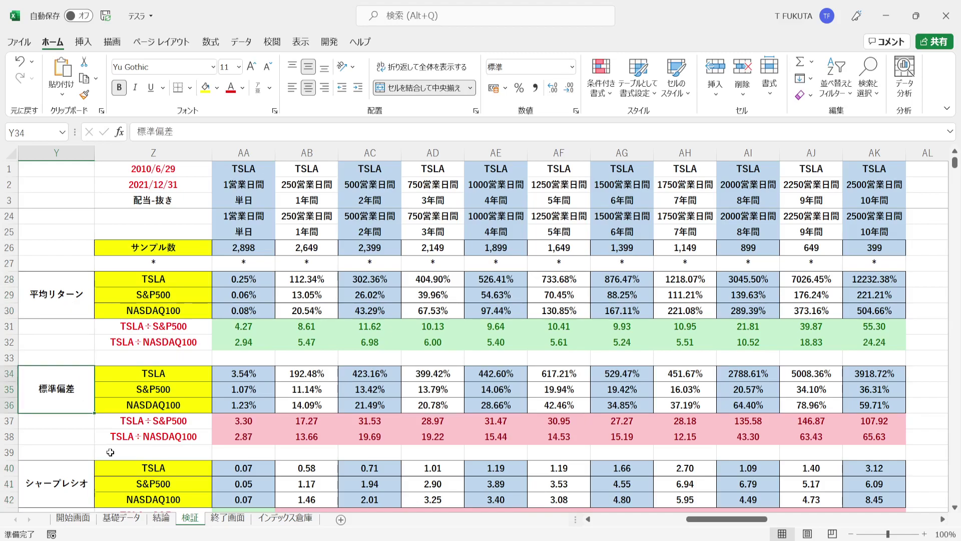
left_click(85, 307)
left_click(83, 387)
left_click(75, 303)
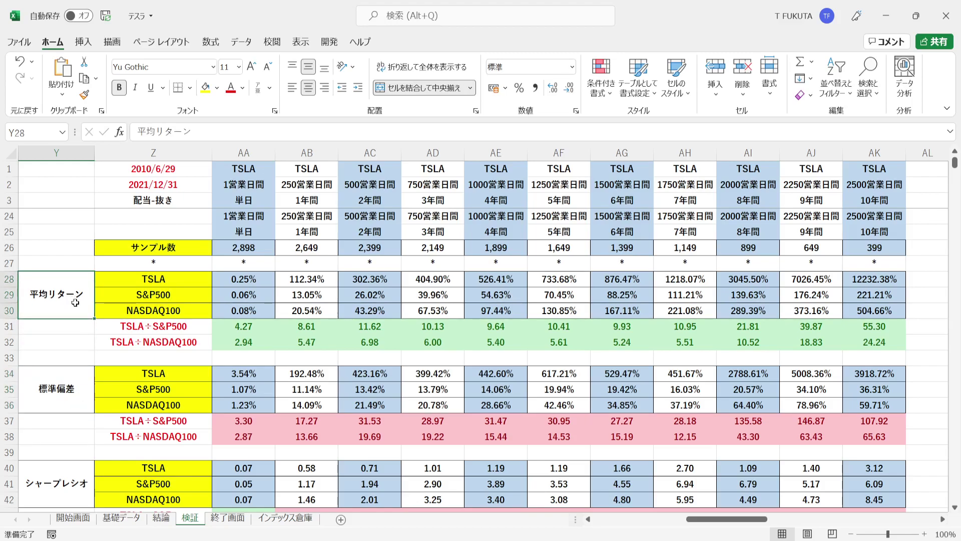
left_click(81, 372)
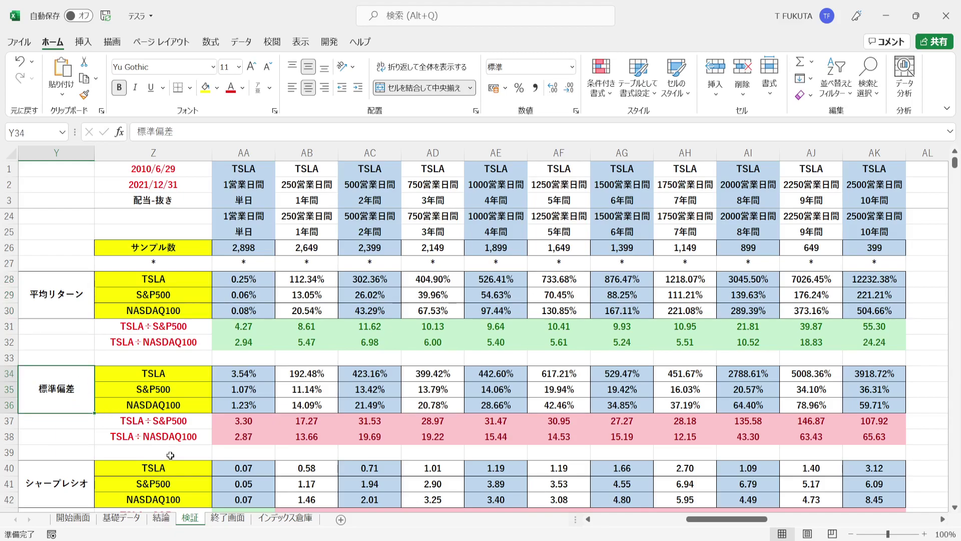
Step: Bring the full シャープレシオ section into view and highlight its TSLA, S&P500 and NASDAQ100 rows in Z40:AK42
left_click(112, 471)
key("Down")
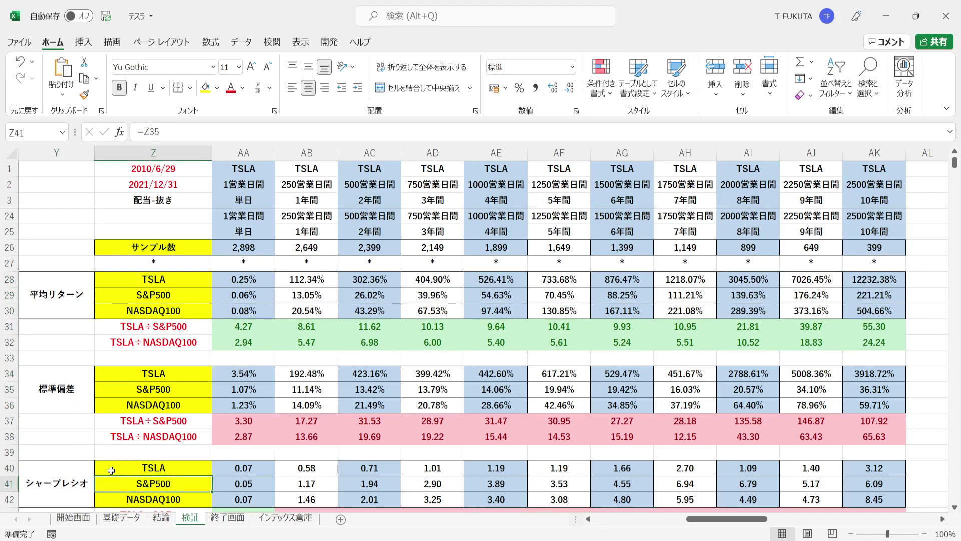
key("Down")
key("Down")
key("Down")
key("Down")
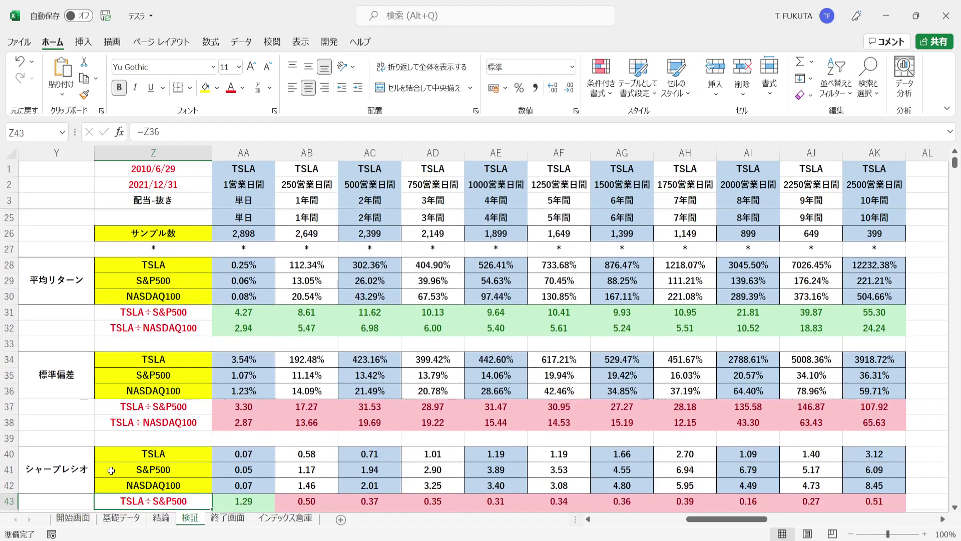
key("Down")
key("Down")
key("Down")
key("Down")
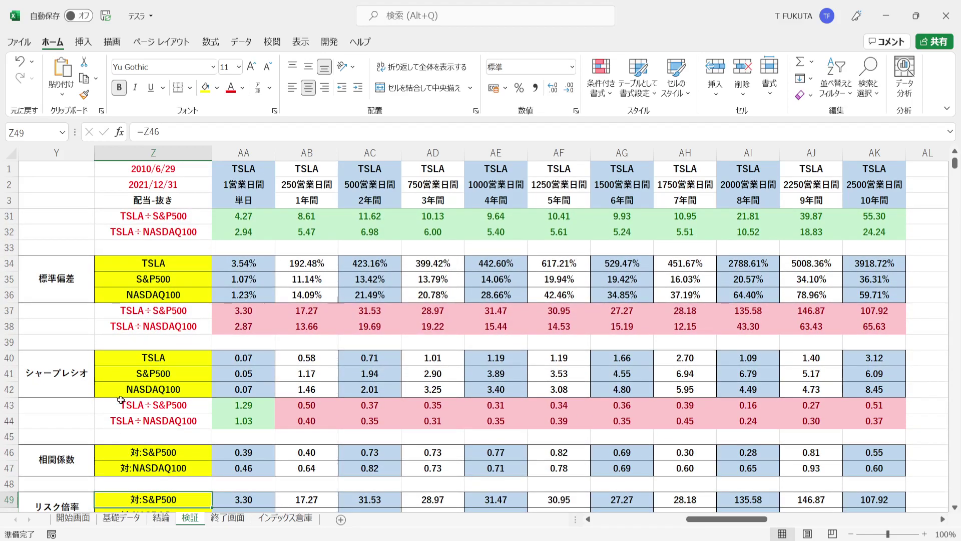
left_click(222, 356)
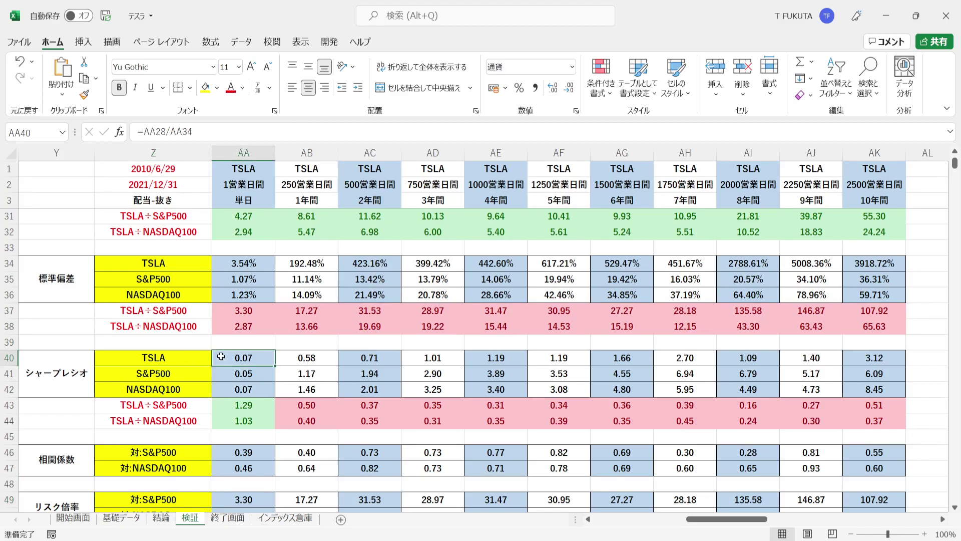
left_click_drag(196, 357, 880, 386)
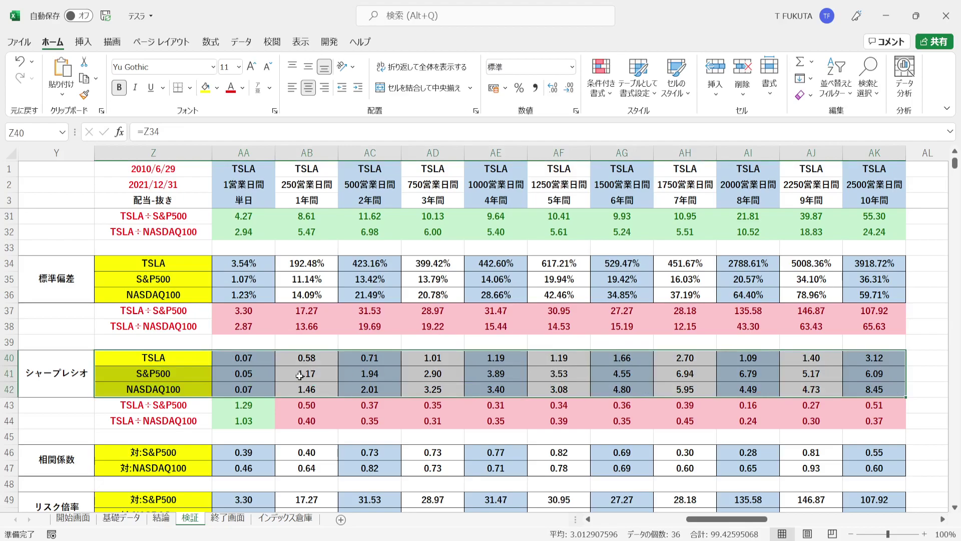
Step: Select the TSLA÷S&P500 label in Z43 and highlight the 1年間 to 10年間 シャープレシオ ratios in AB43:AK44
left_click(200, 406)
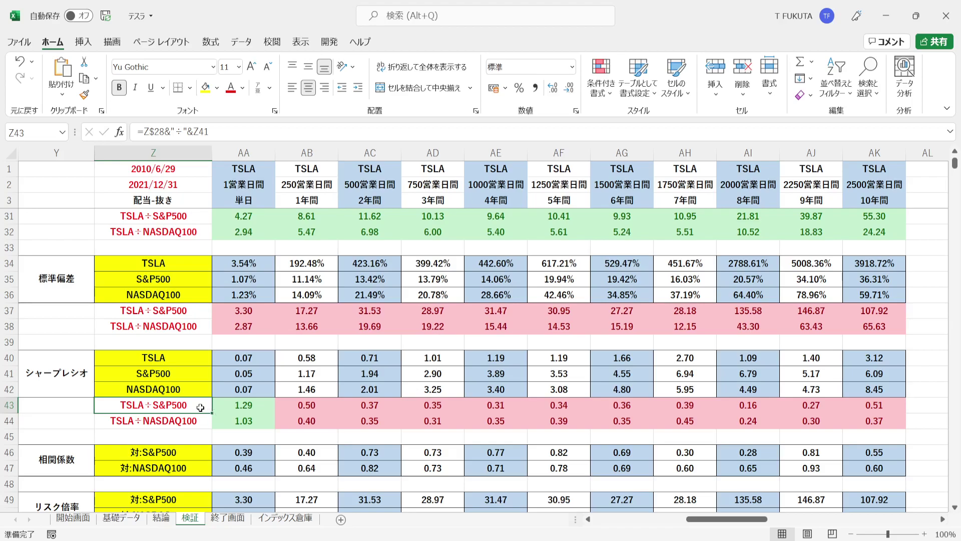
left_click(224, 408)
left_click_drag(284, 408, 853, 418)
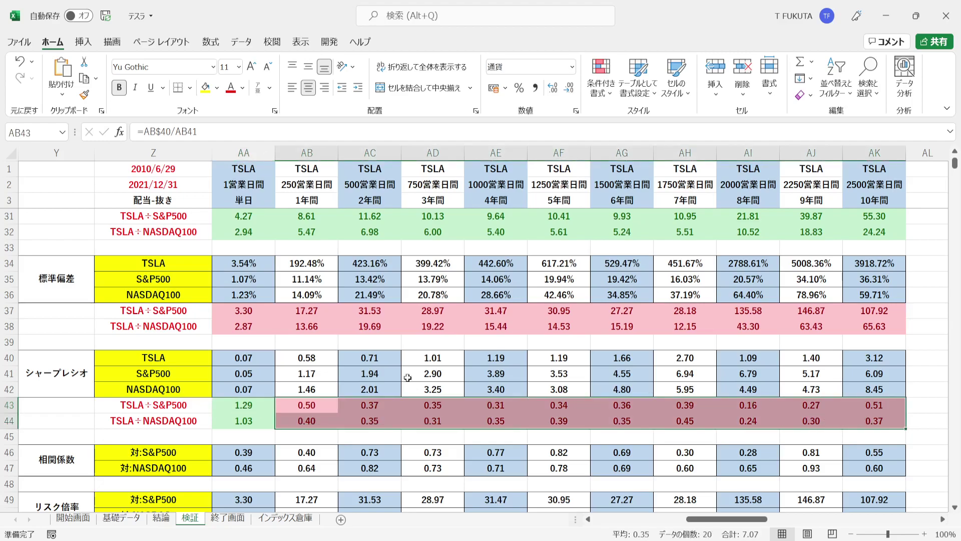
Step: Highlight the 単日 ratios for シャープレシオ in AA43:AA44, 標準偏差 in AA37:AA38 and 平均リターン in AA31:AA32
left_click(222, 403)
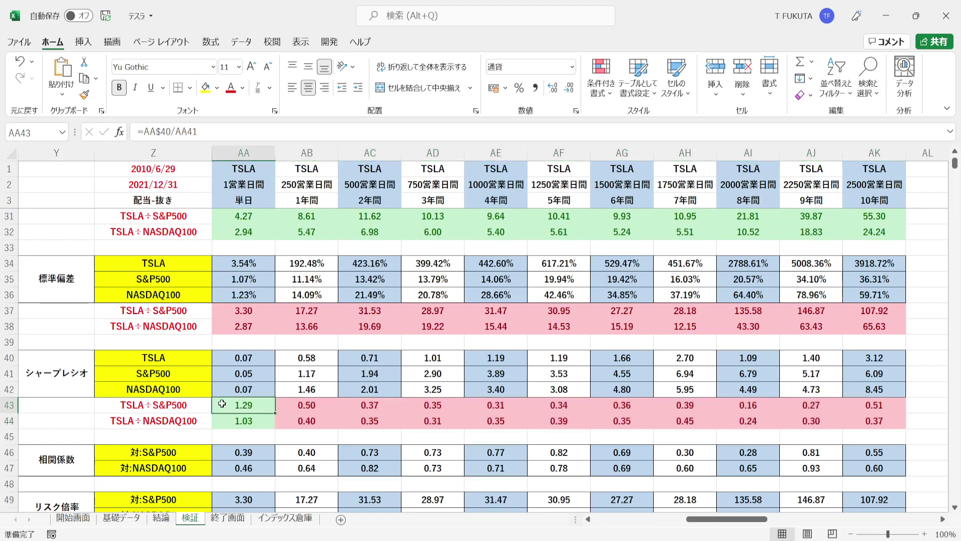
left_click_drag(224, 402, 226, 415)
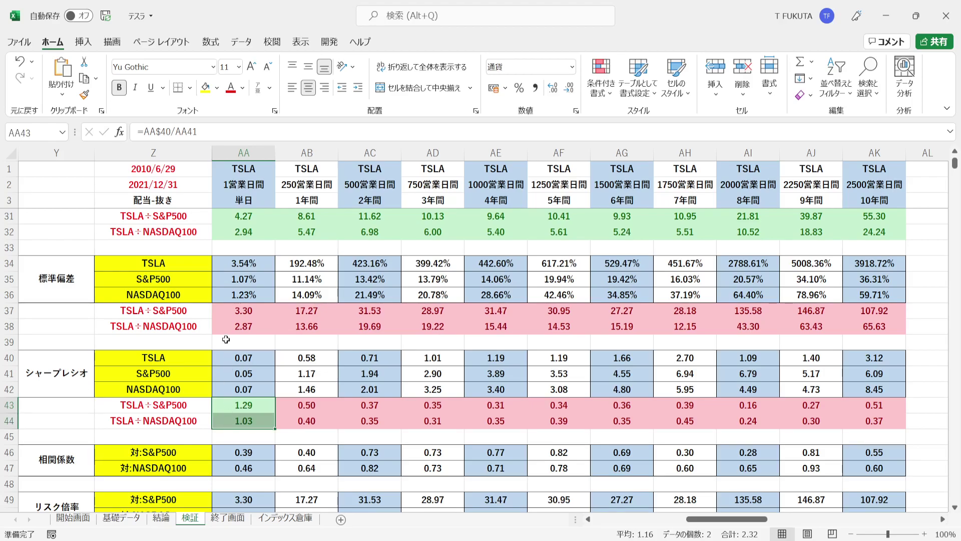
left_click_drag(222, 314, 223, 324)
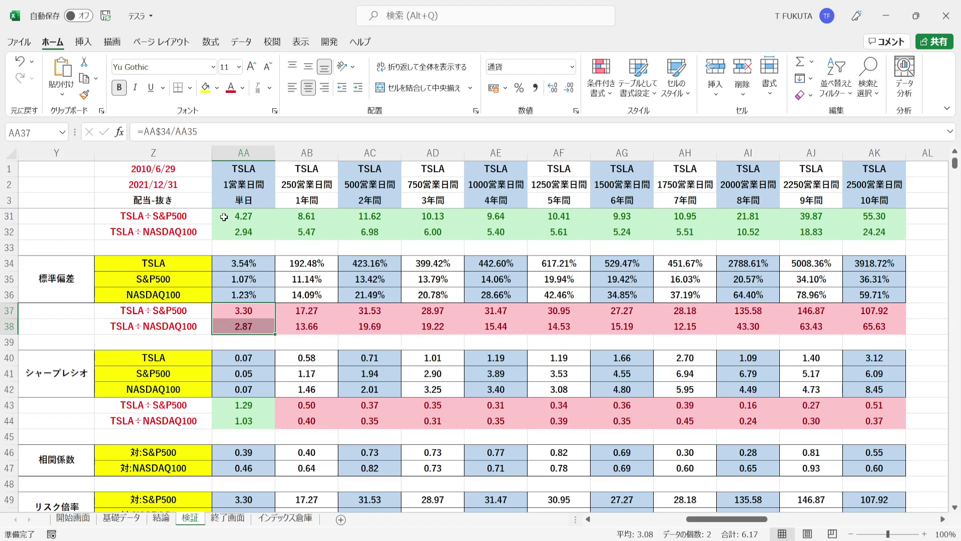
left_click_drag(223, 216, 223, 231)
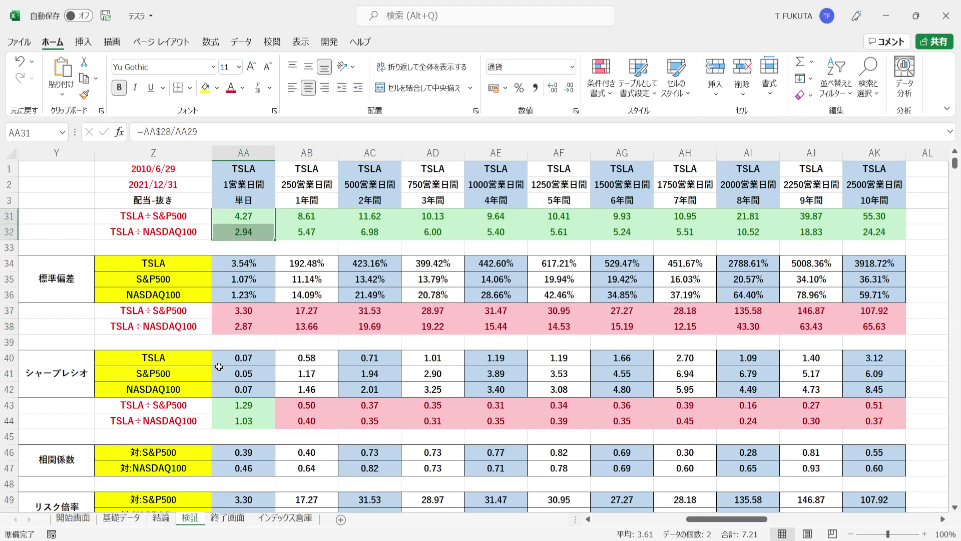
Step: Highlight the シャープレシオ ratios for 単日 in AA43:AA44 and for 1年間 to 10年間 in AB43:AK44
left_click(224, 405)
left_click_drag(224, 406, 226, 417)
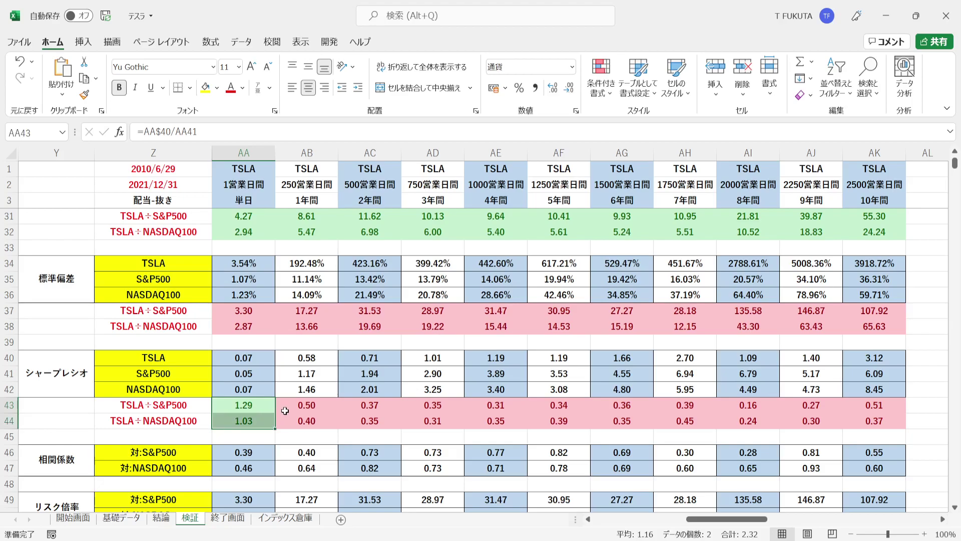
left_click_drag(368, 408, 875, 417)
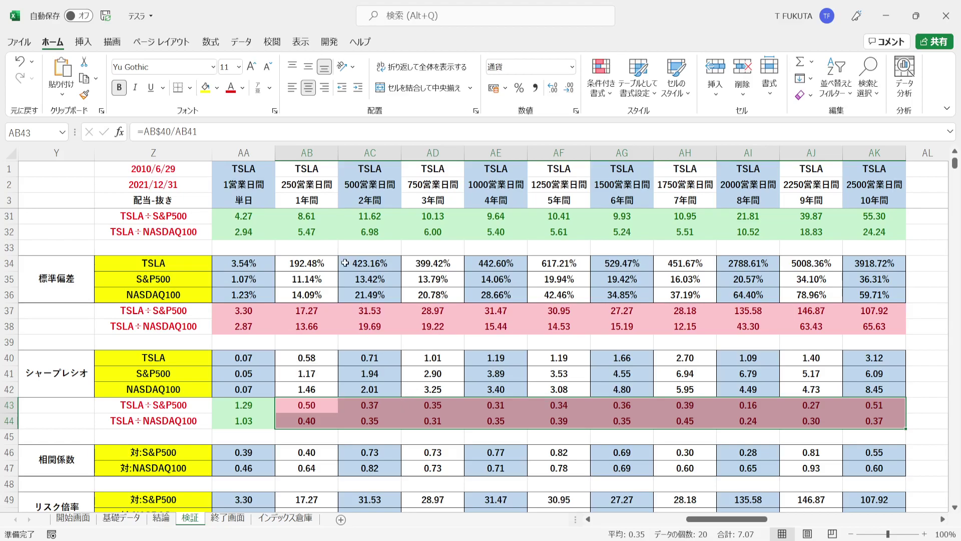
Step: Compare the 1年間 to 10年間 ratios by highlighting 平均リターン in AB31:AK32, 標準偏差 in AB37:AK38 and シャープレシオ in AB43:AK44
left_click_drag(285, 216, 873, 233)
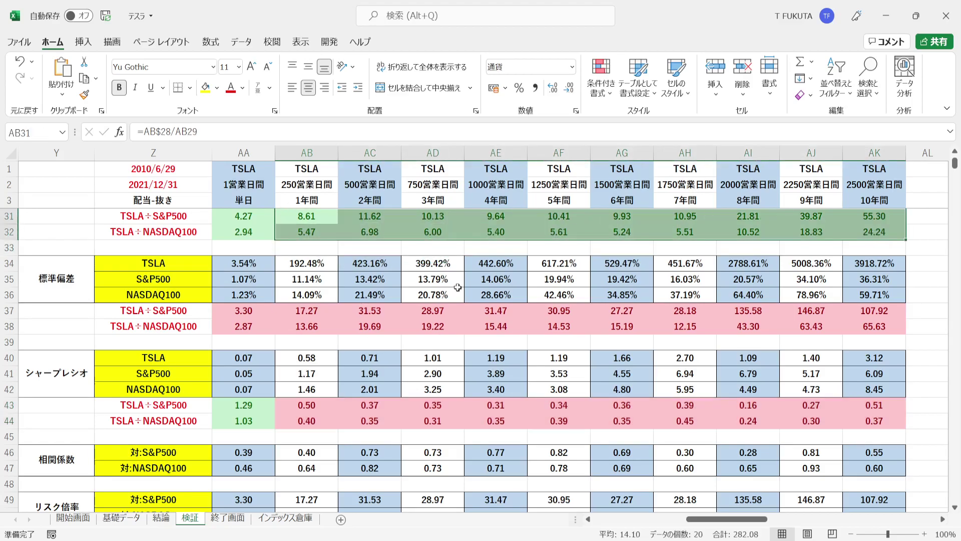
left_click_drag(289, 308, 872, 327)
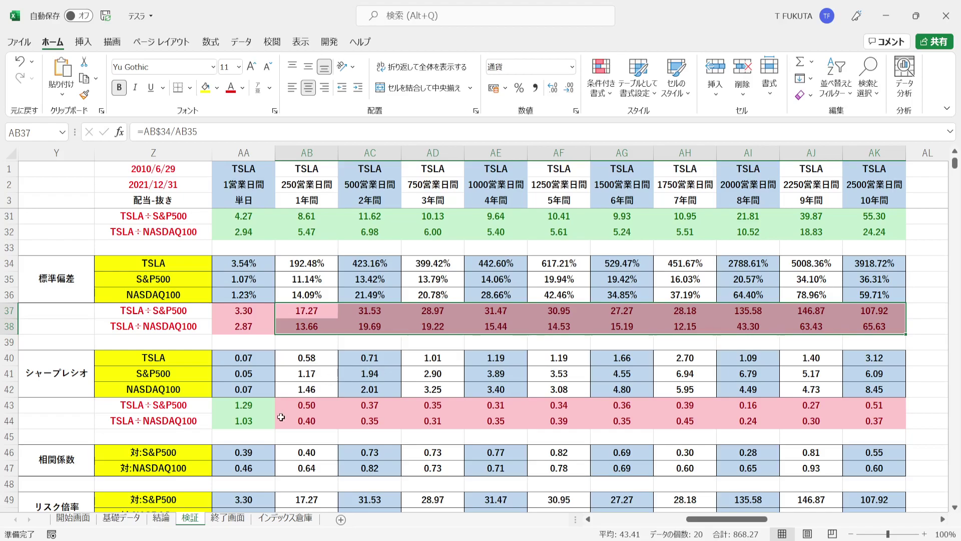
left_click_drag(283, 407, 875, 421)
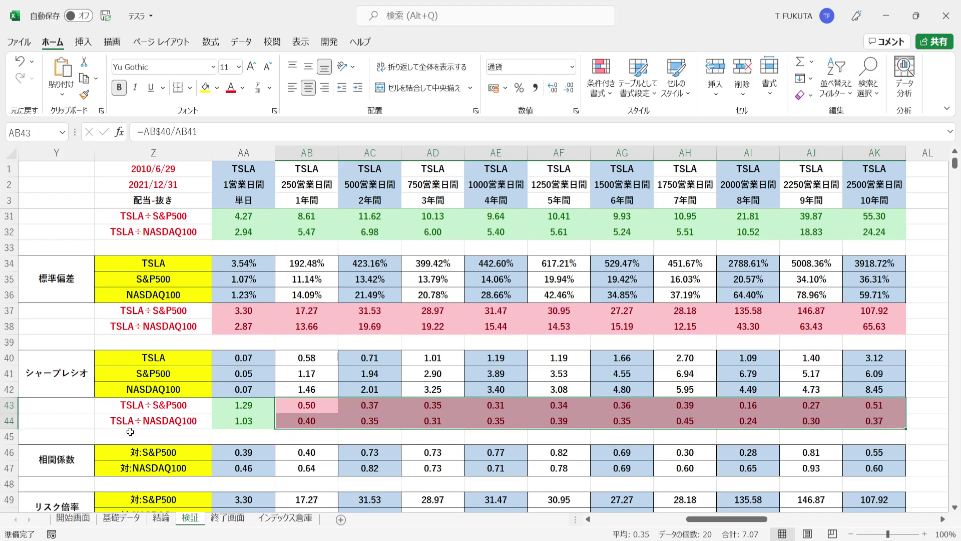
Step: Look through the sections below シャープレシオ, from 相関係数 in row 46 to アルファによるリターン in row 61
left_click(105, 448)
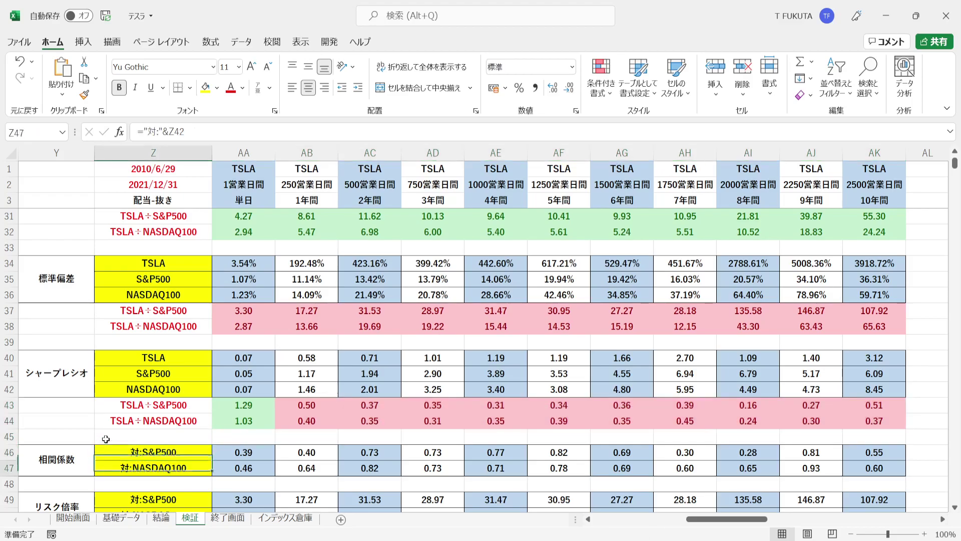
key("Down")
key("Down")
key("Down")
key("Down")
key("Down")
key("Down")
key("Down")
key("Down")
key("Down")
key("Down")
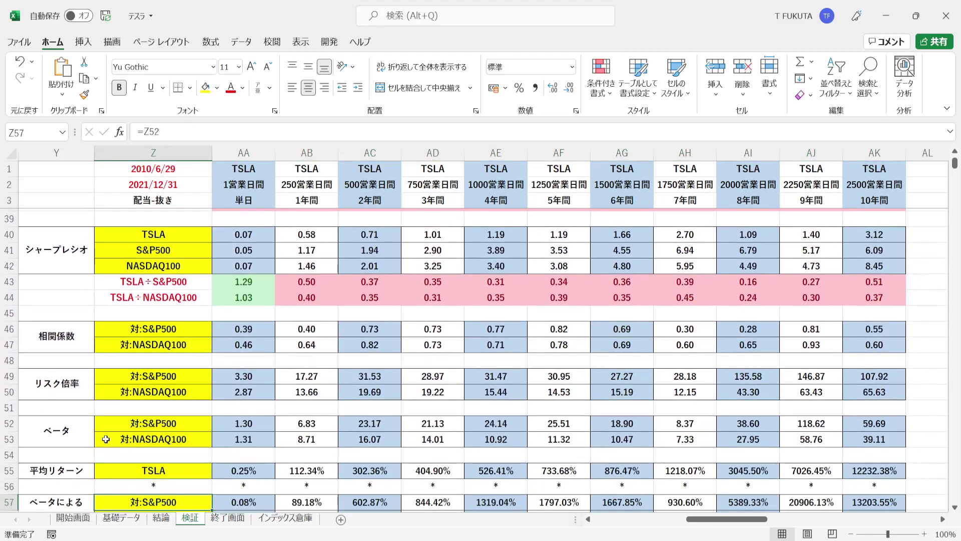
key("Down")
key("Down")
key("Down")
key("Down")
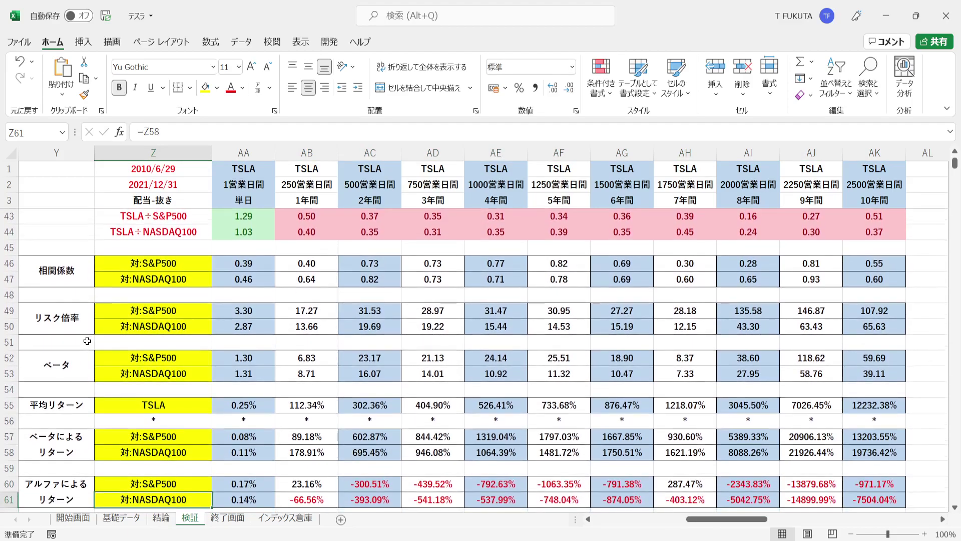
Step: Select the 相関係数 label in Y46 and highlight its S&P500 and NASDAQ100 values in AA46:AK47
left_click(85, 263)
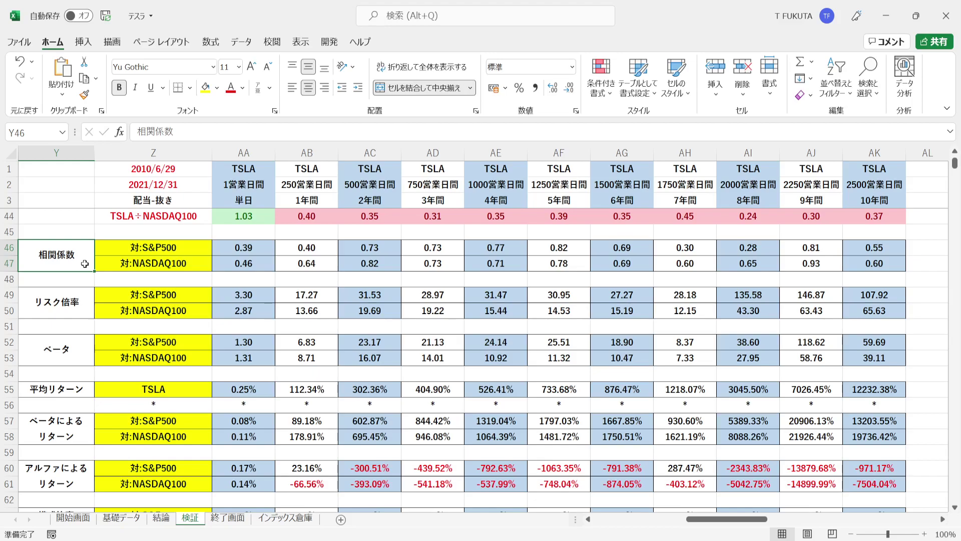
left_click(220, 251)
left_click_drag(243, 251, 874, 263)
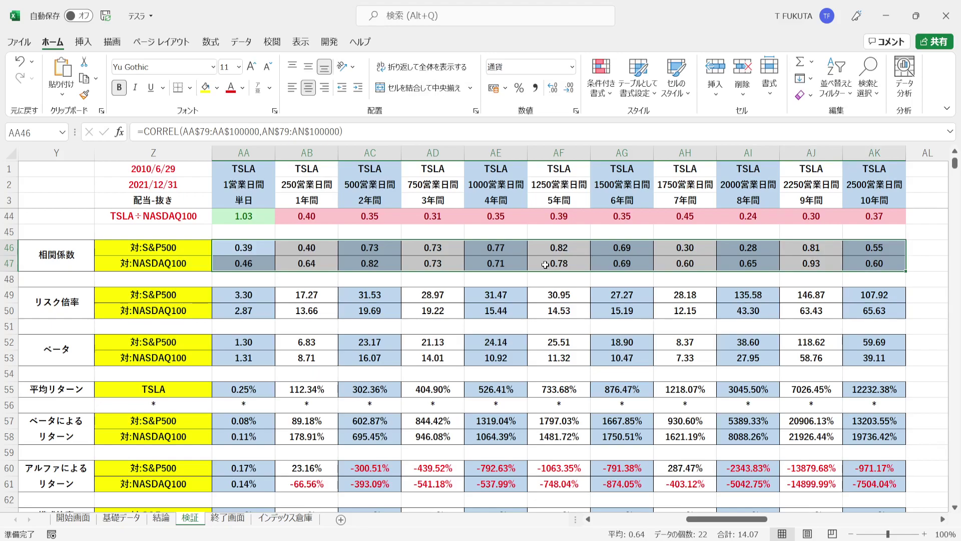
Step: Highlight the S&P500 相関係数 for 単日 and 1年間 in AA46:AB46, and both indexes' 2年間 to 10年間 values in AC46:AK47
left_click(265, 246)
left_click_drag(263, 247, 304, 250)
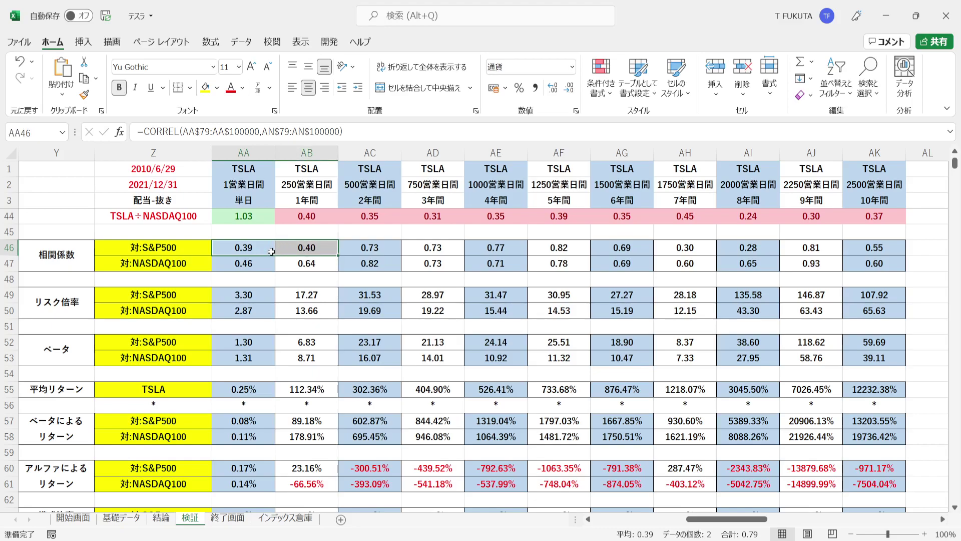
left_click_drag(351, 246, 863, 265)
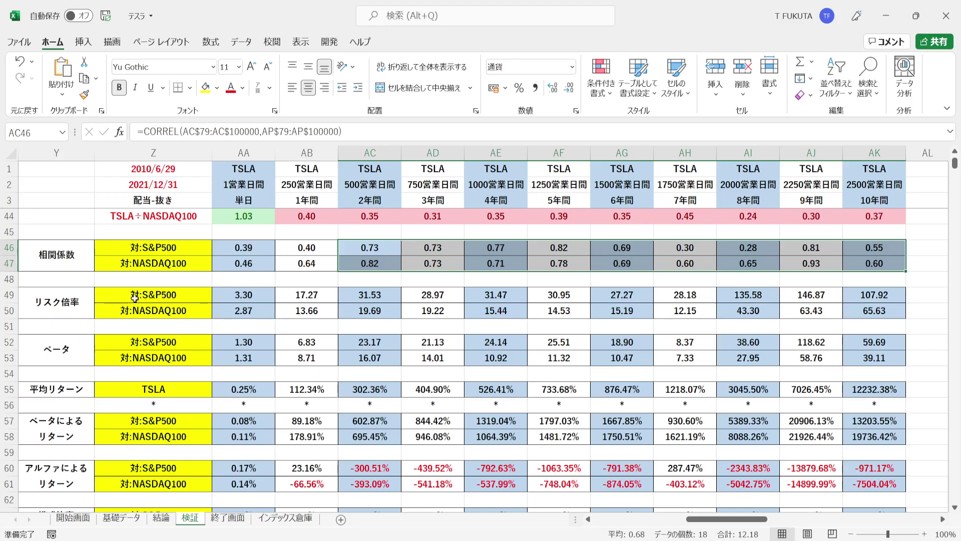
Step: Highlight the リスク倍率 values in AA49:AK50 and point out the 相関係数, リスク倍率 and ベータ labels in column Y
left_click(84, 291)
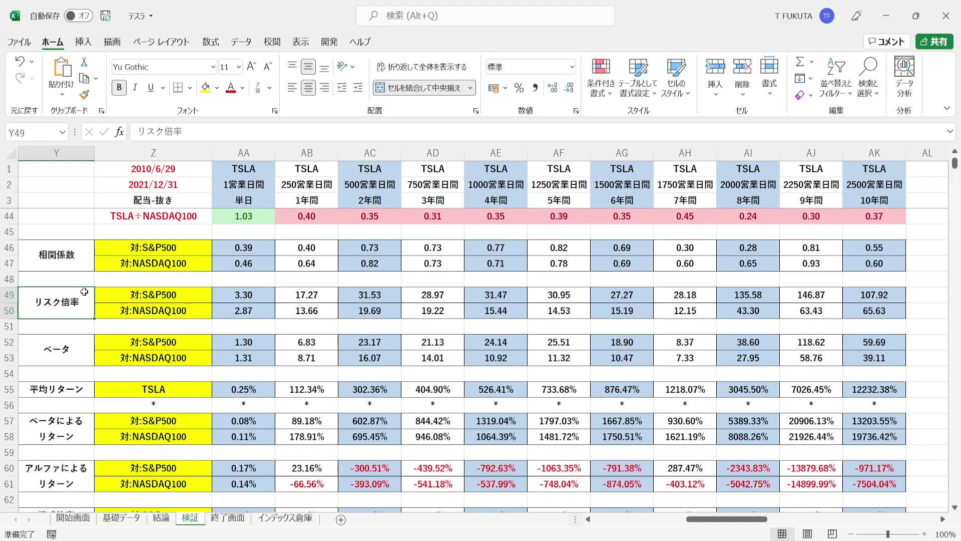
left_click_drag(228, 295, 871, 307)
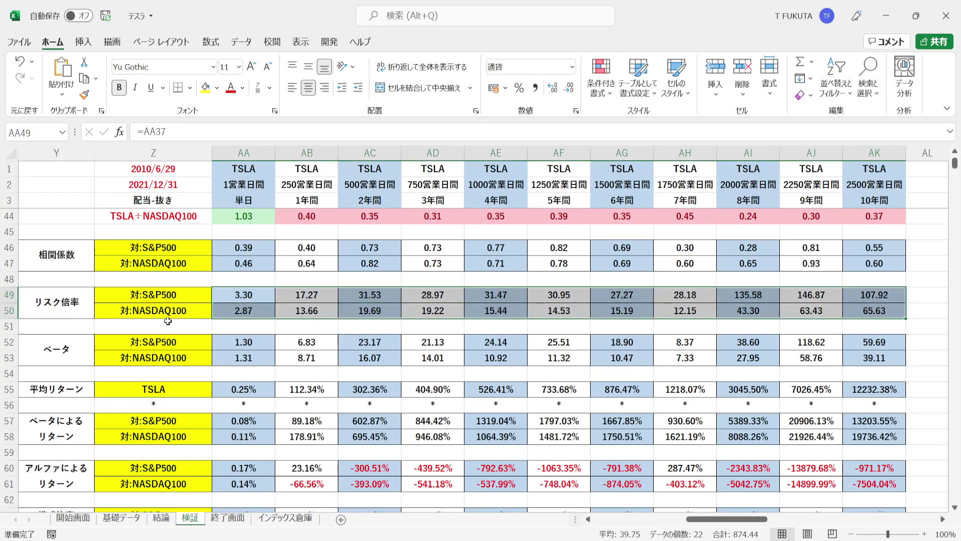
left_click(80, 259)
left_click(81, 294)
left_click(84, 340)
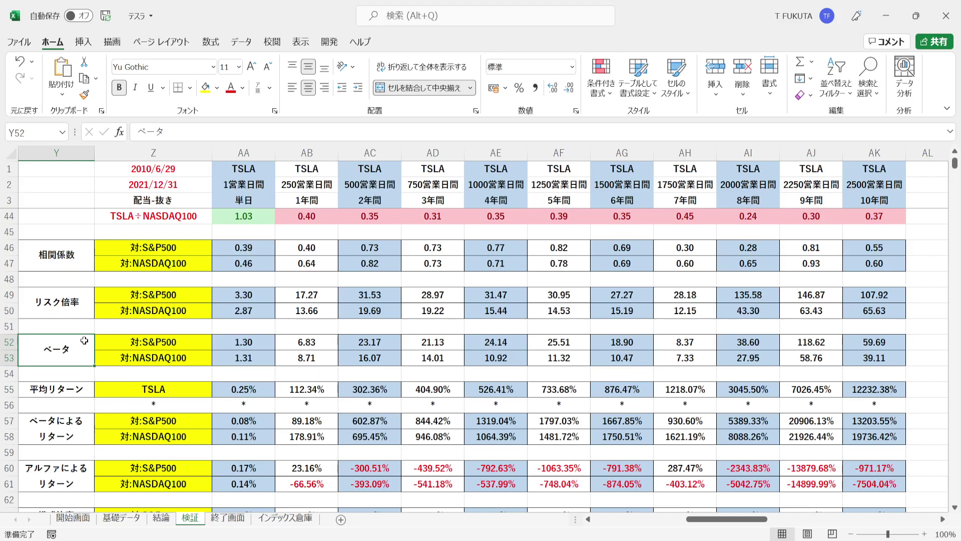
Step: Inspect the formula of the 単日 ベータ against S&P500 in AA52 without changing it
left_click(220, 344)
double_click(220, 344)
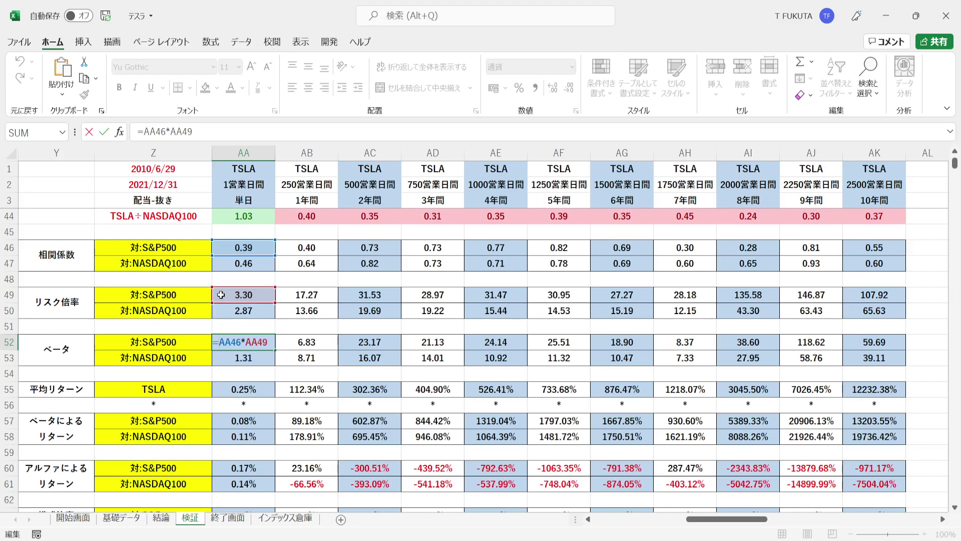
key("Escape")
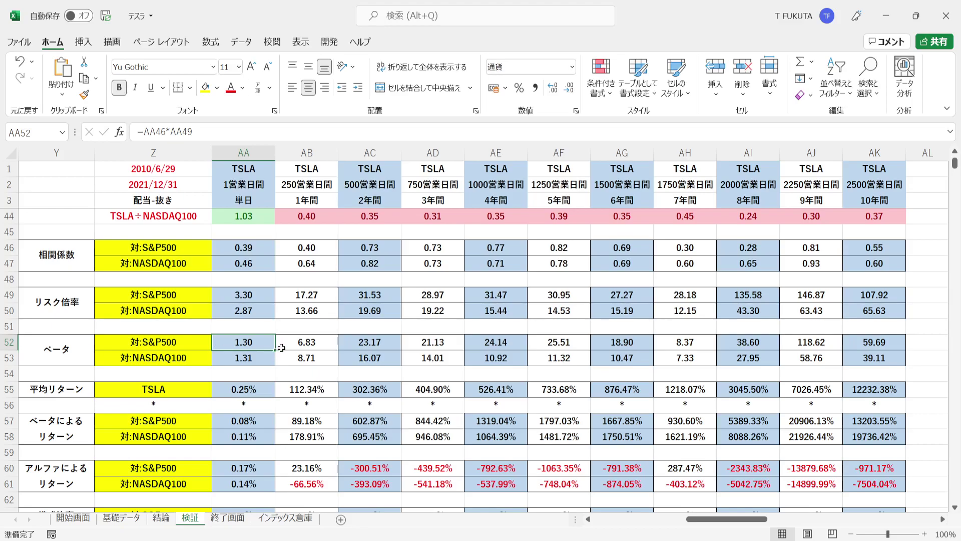
Step: Point out the 1年間 column AB and highlight its ベータ values against S&P500 and NASDAQ100 in AB52:AB53
left_click(306, 154)
left_click(286, 340)
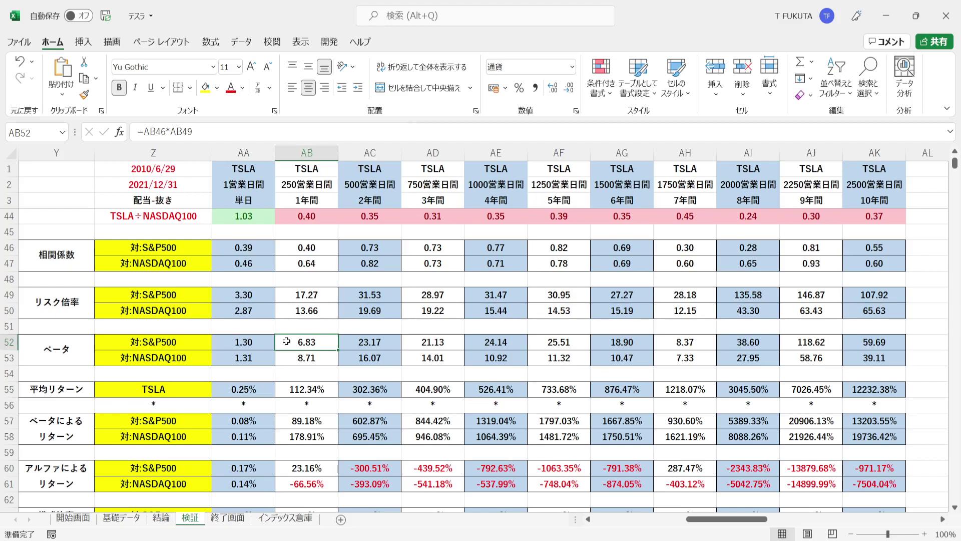
key("Down")
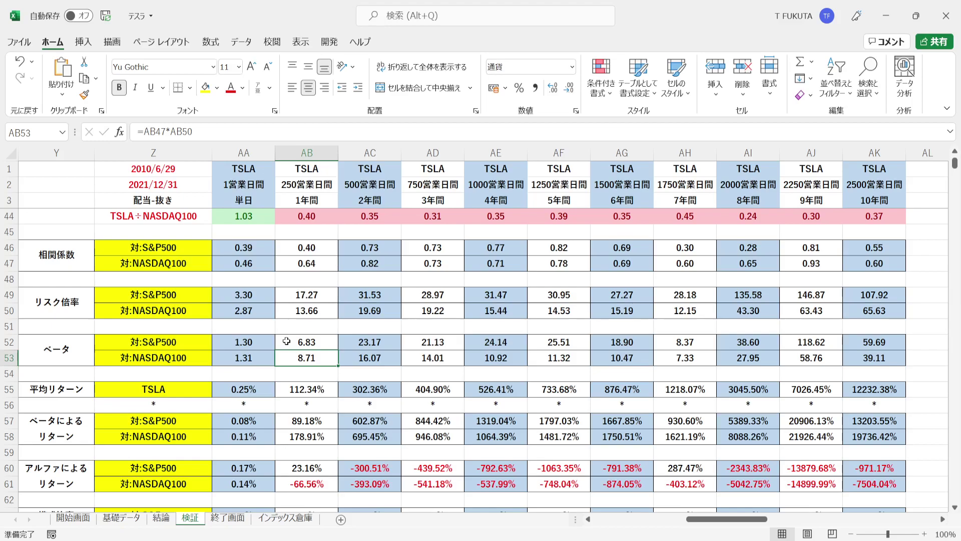
left_click_drag(286, 342, 286, 357)
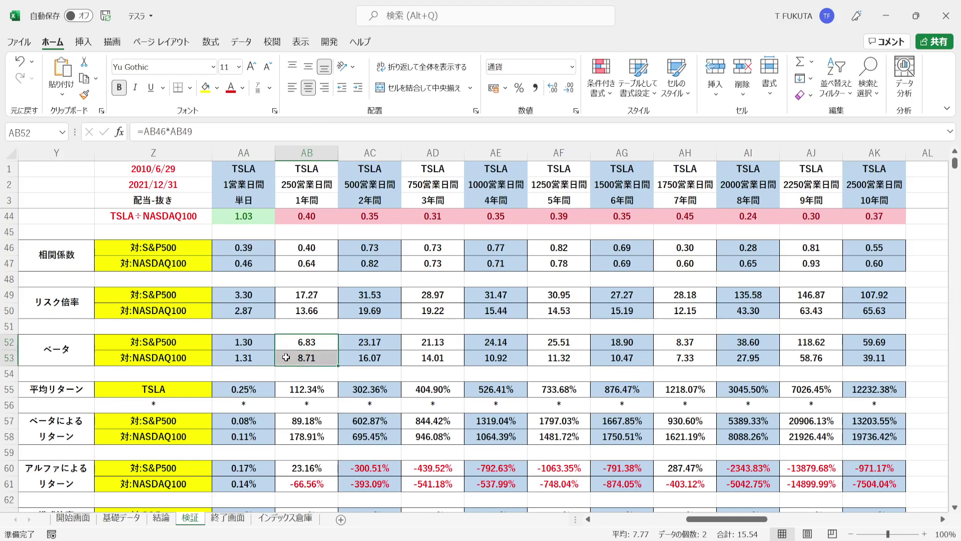
Step: Select the ベータ label in Y52, the ベータによるリターン label in Y57 and the アルファによるリターン label in Y60 in turn
left_click(80, 344)
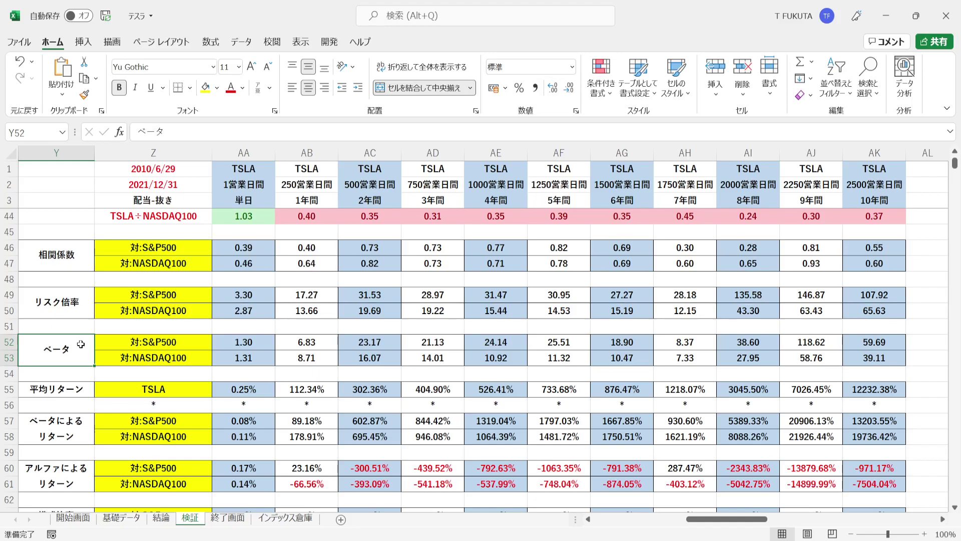
left_click(82, 430)
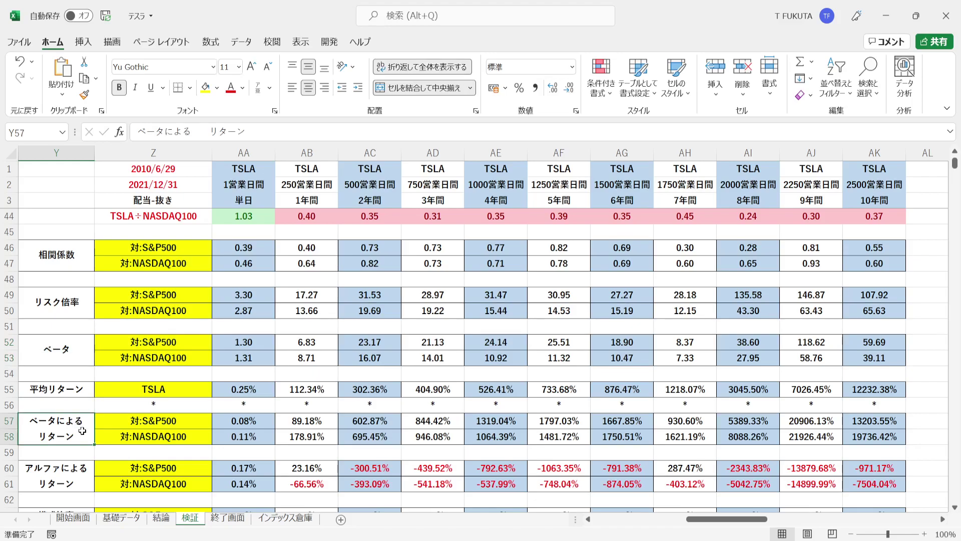
left_click(84, 479)
Step: Highlight the 平均リターン row 55, and select its label followed by its ベータによるリターン and アルファによるリターン component labels
key("Down")
key("Down")
key("Down")
key("Down")
key("Down")
key("Down")
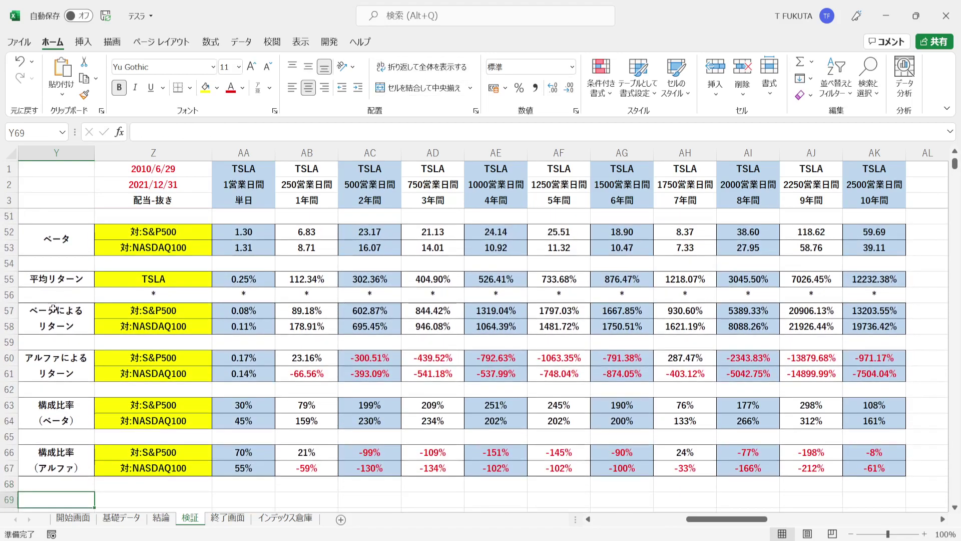
left_click(8, 279)
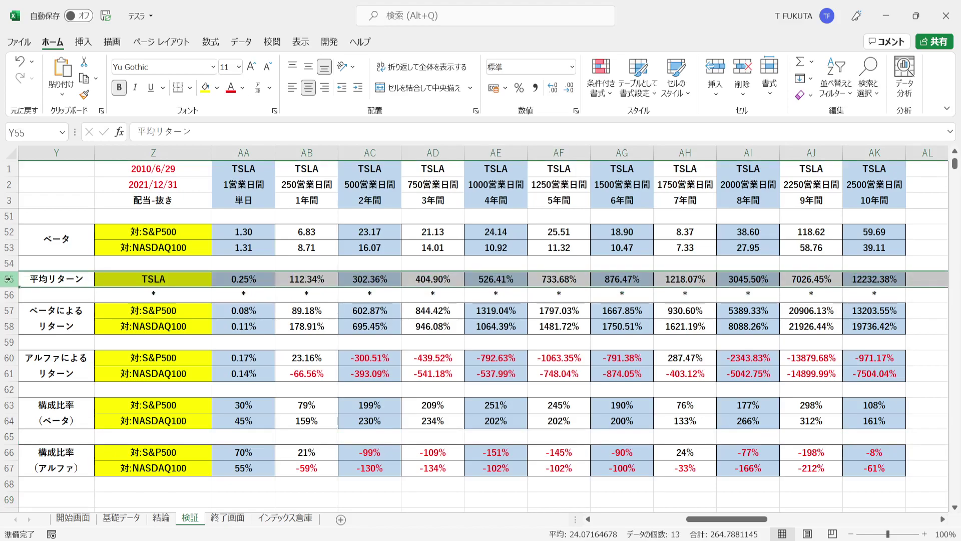
left_click(89, 279)
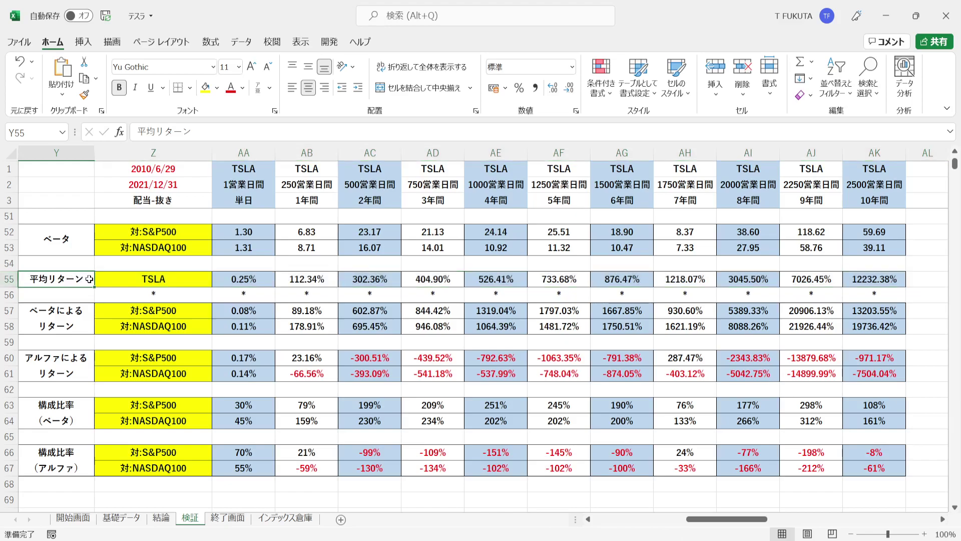
left_click(89, 315)
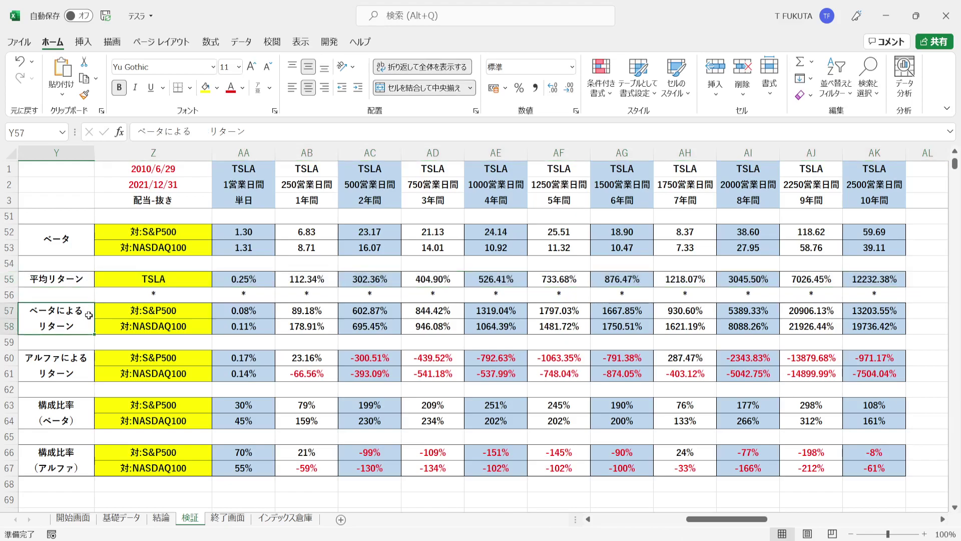
left_click(83, 369)
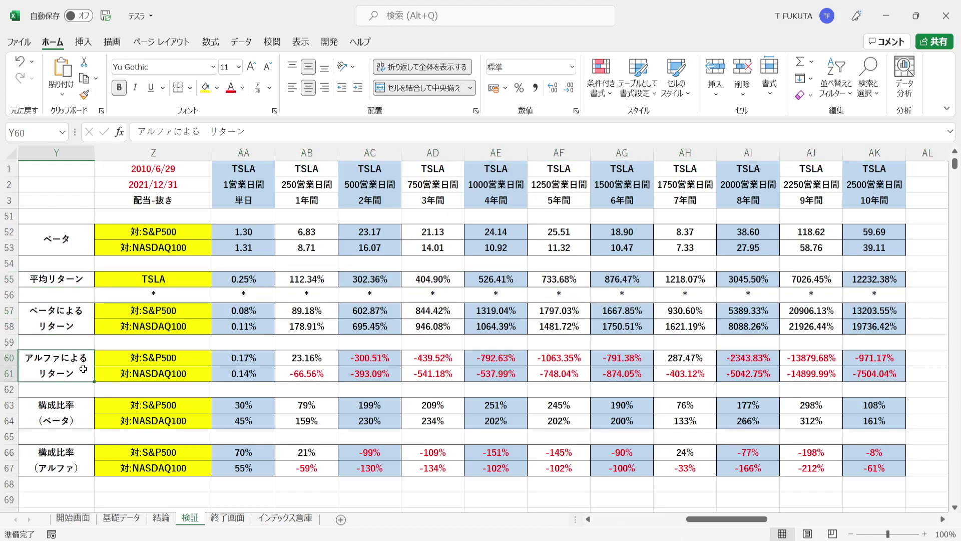
Step: Contrast the ベータによるリターン label in Y57 and the アルファによるリターン label in Y60 with the 平均リターン row 55
left_click(83, 327)
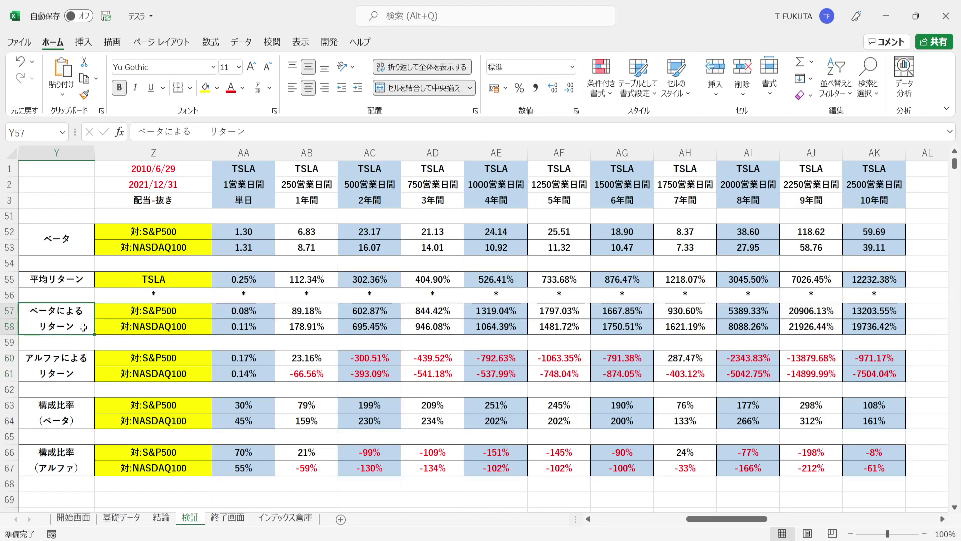
left_click(81, 369)
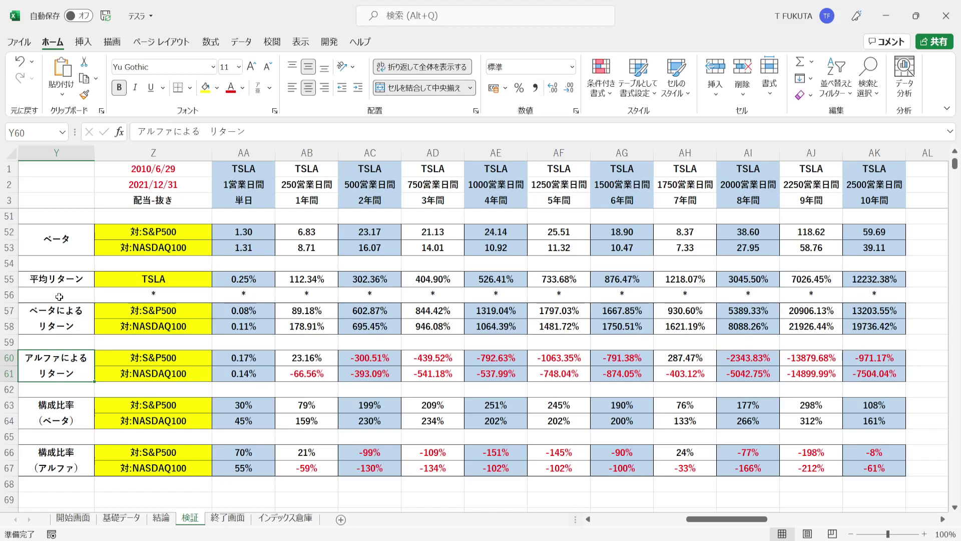
left_click(4, 280)
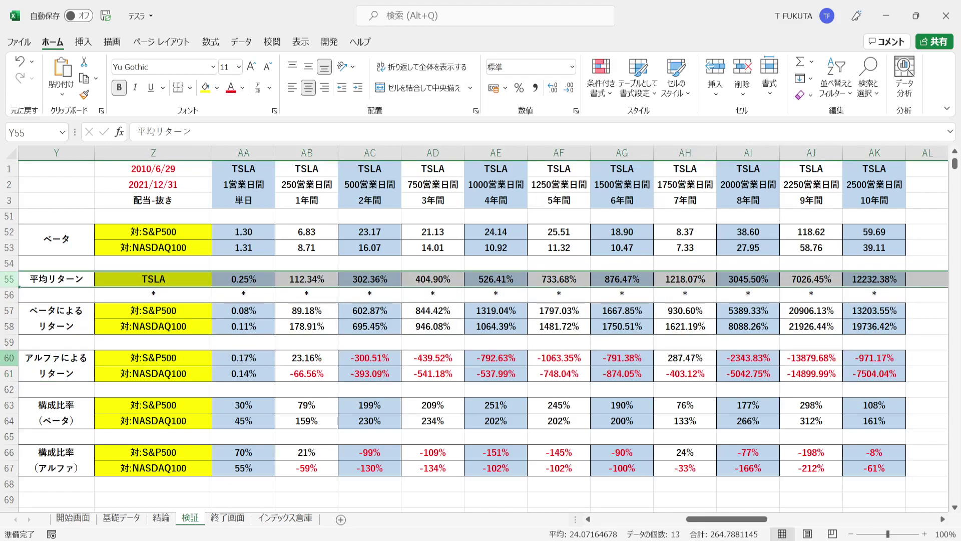
left_click(29, 373)
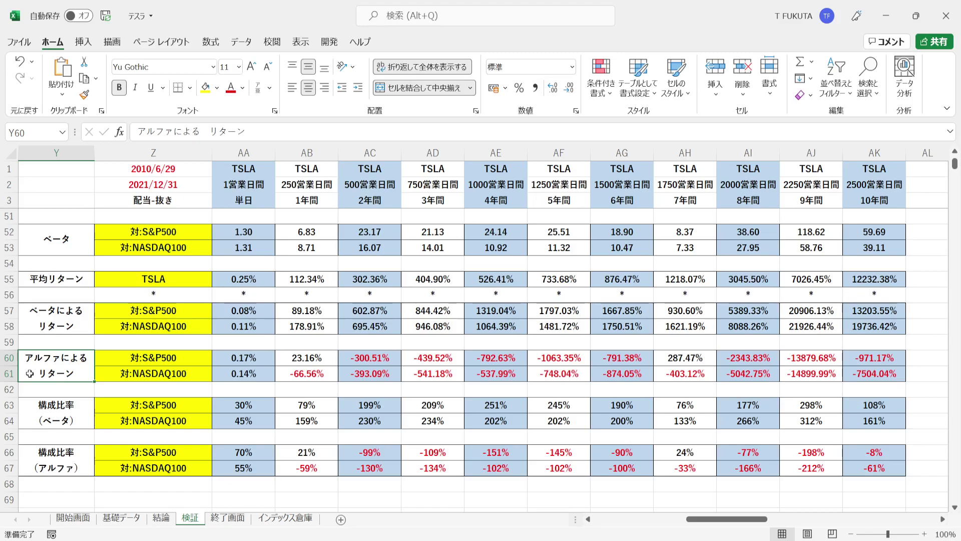
left_click(7, 279)
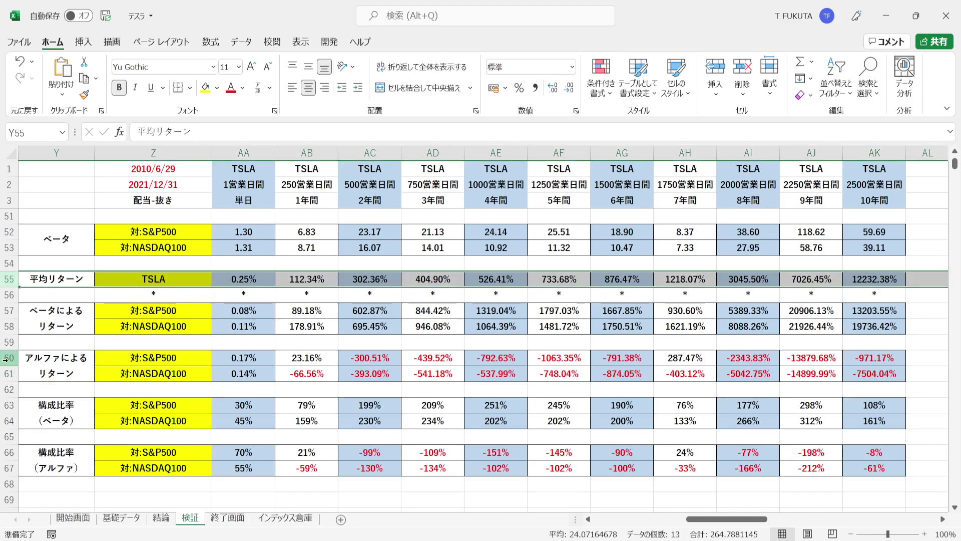
left_click(25, 372)
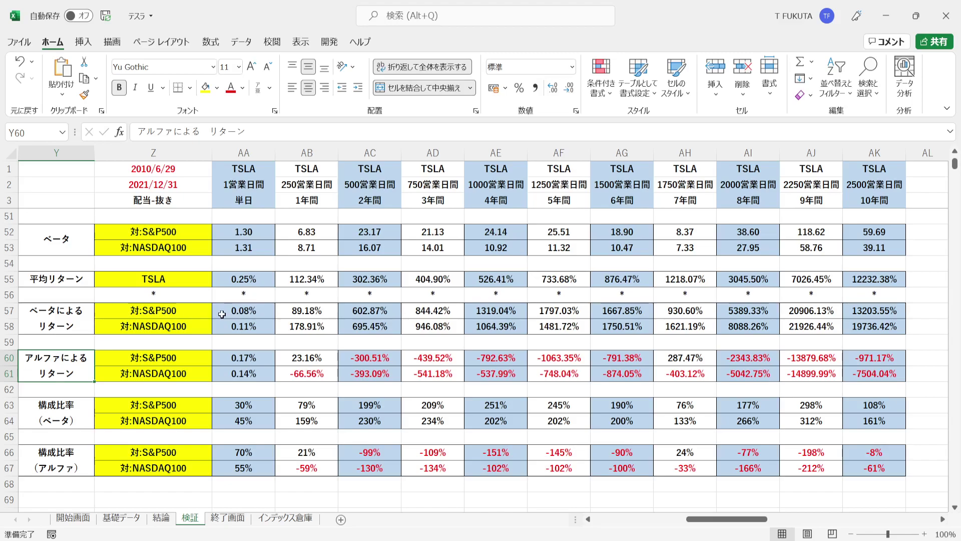
Step: Inspect the formula of the 1年間 ベータによるリターン against S&P500 in AB57, leaving it unchanged
double_click(289, 310)
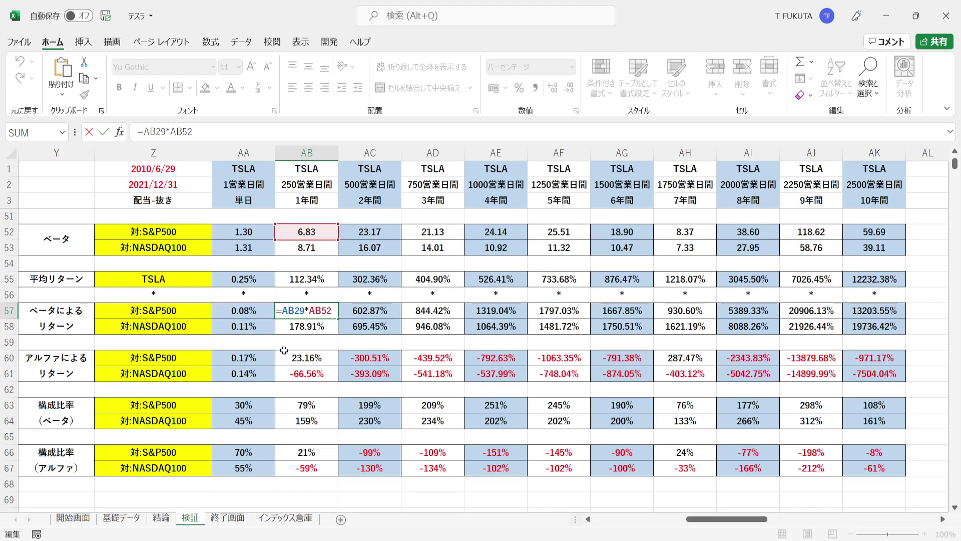
key("ctrl+Return")
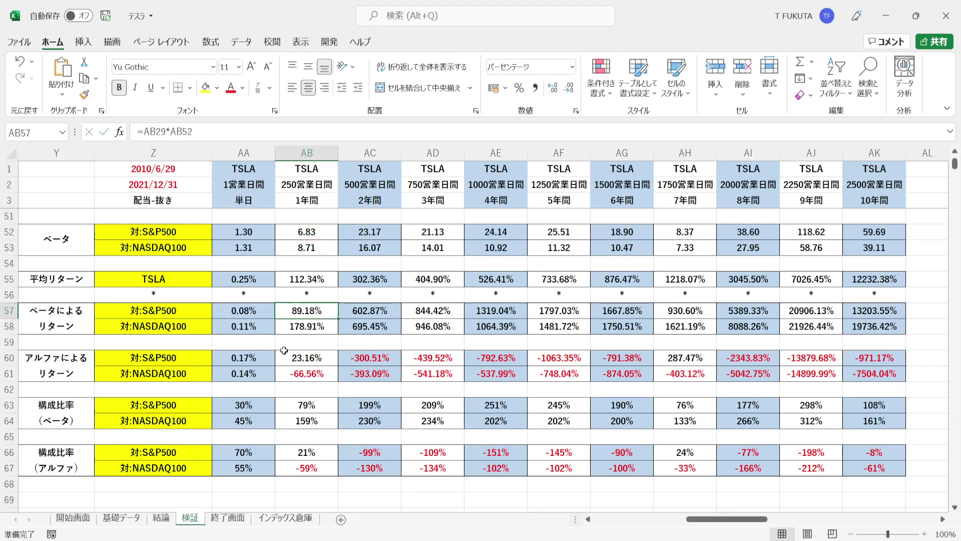
Step: Inspect the 1年間 アルファによるリターン formula in AB60 unchanged, then highlight column AB and select its 平均リターン in AB55
double_click(284, 357)
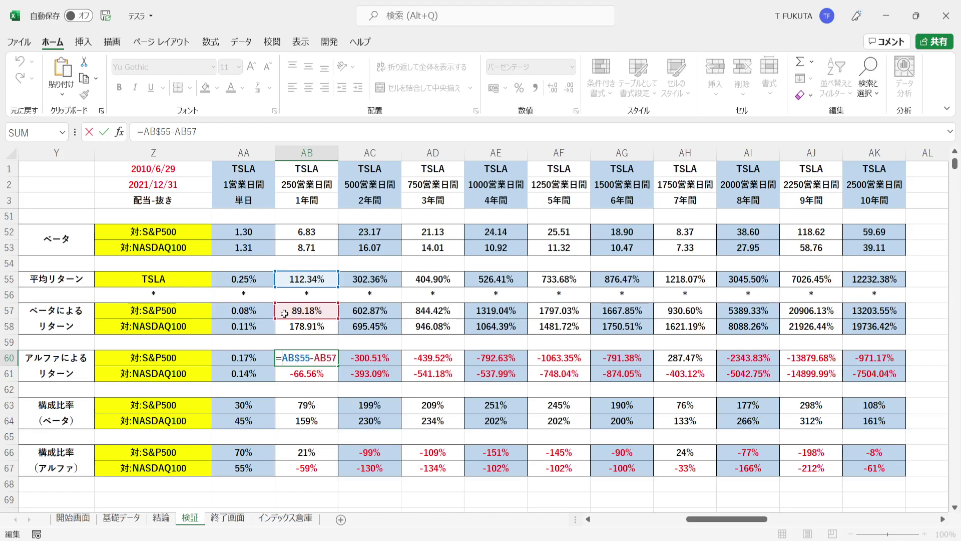
key("Escape")
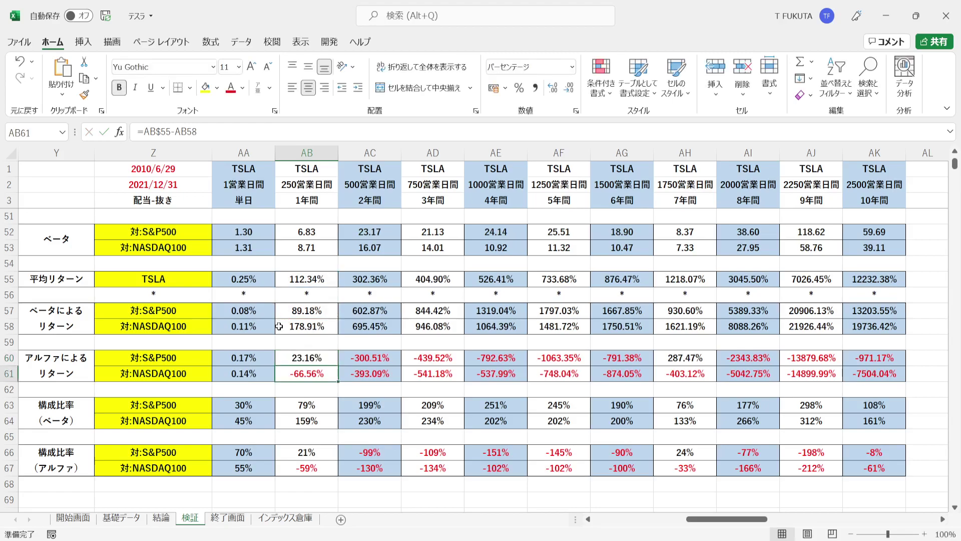
left_click(321, 153)
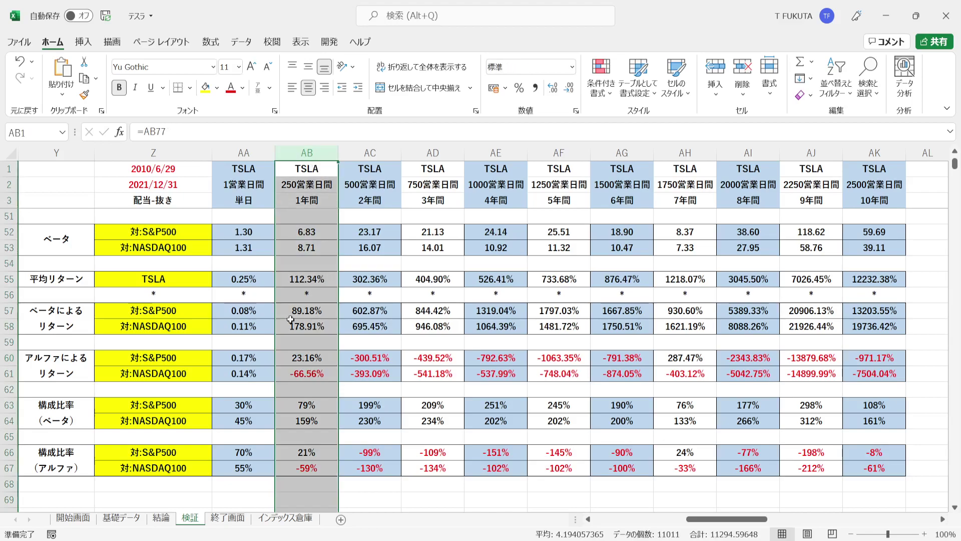
left_click(280, 282)
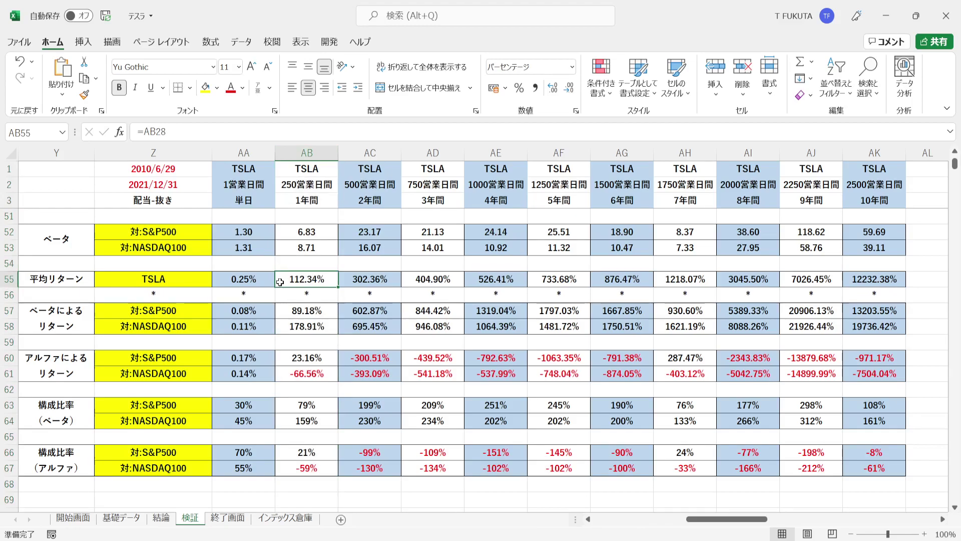
Step: Select the 1年間 ベータによるリターン against S&P500 in AB57 and trace the cells its formula references, leaving it unchanged
left_click_drag(194, 310, 275, 316)
left_click(280, 313)
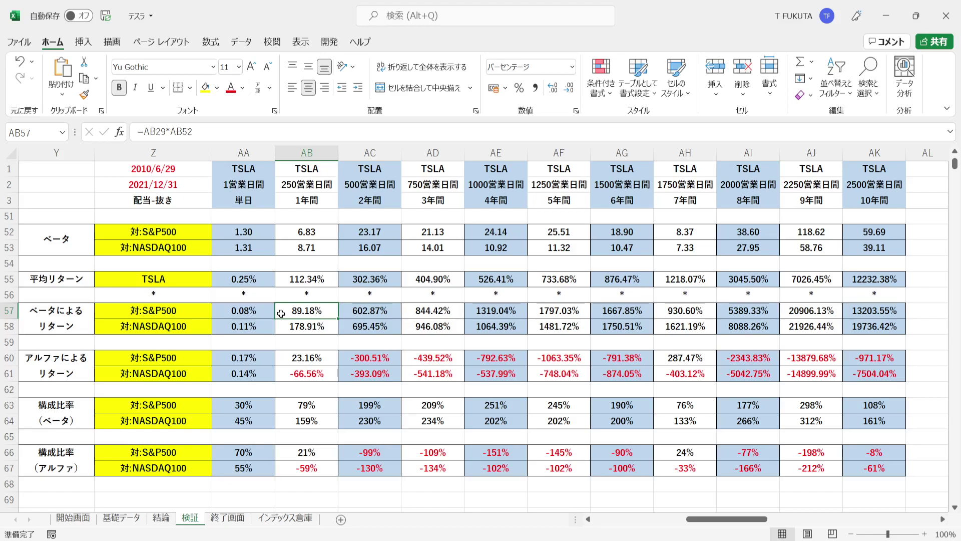
double_click(281, 313)
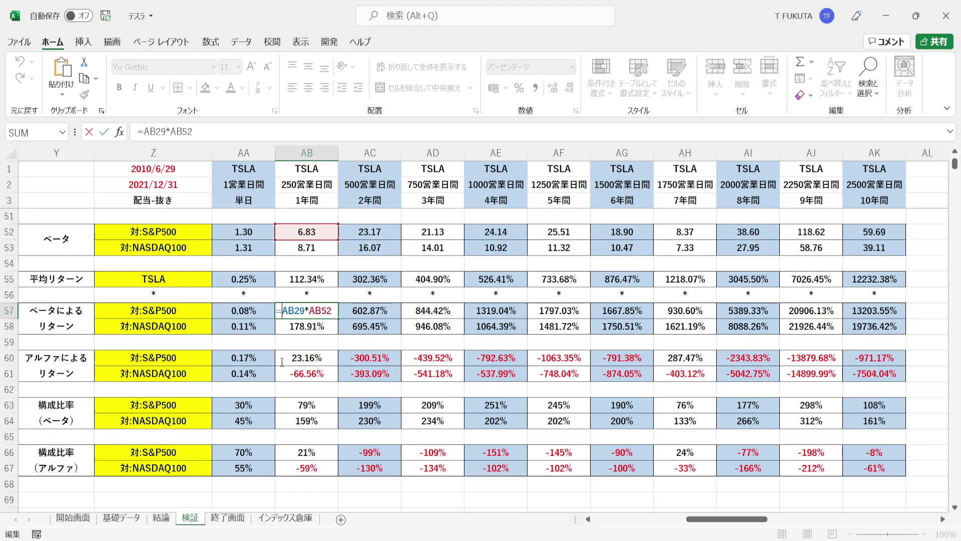
key("Return")
key("Up")
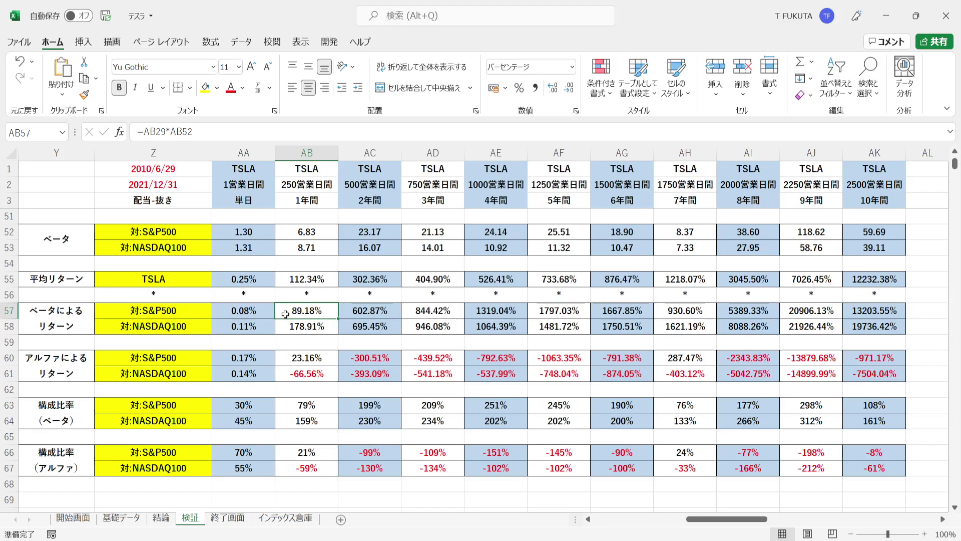
Step: Compare the 1年間 平均リターン in AB55 with its S&P500 components, ベータによるリターン in AB57 and アルファによるリターン in AB60
left_click(281, 280)
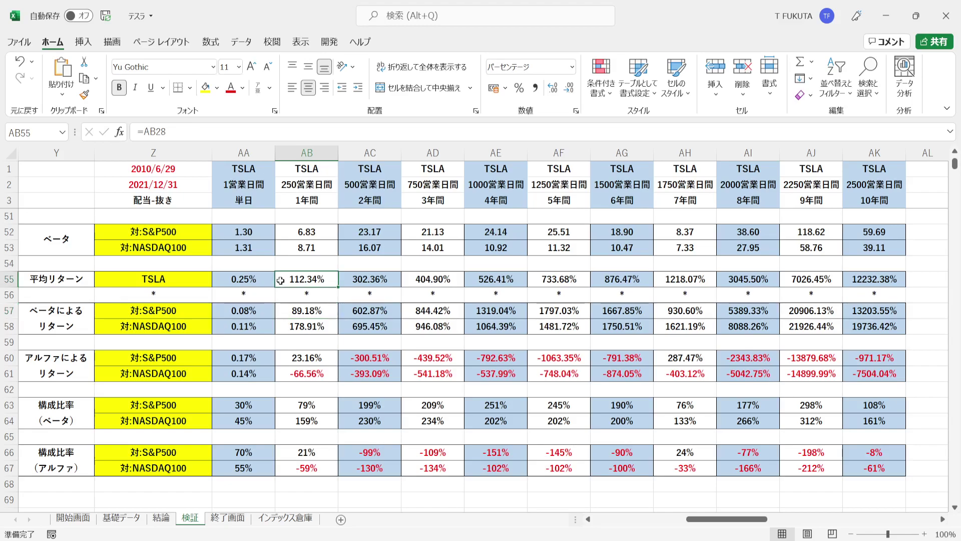
left_click(284, 311)
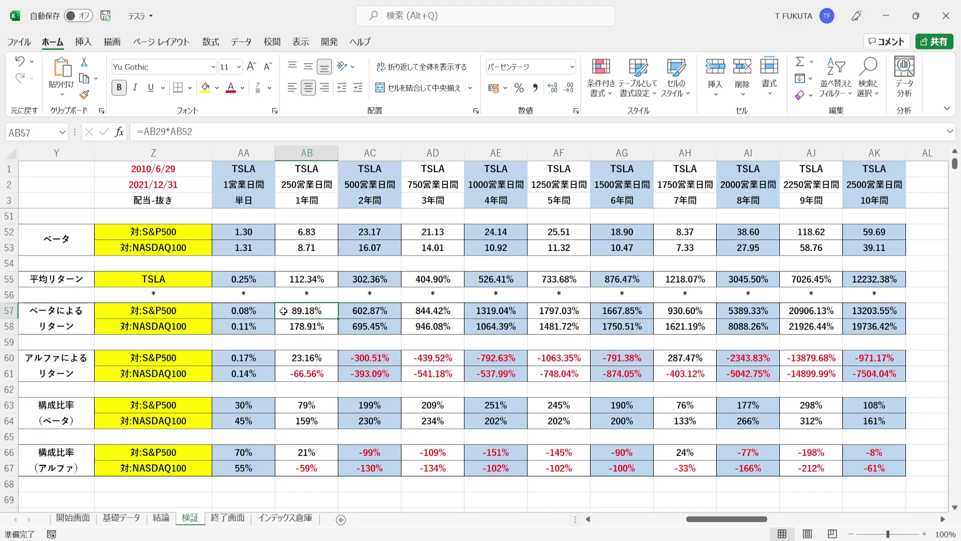
left_click(283, 355)
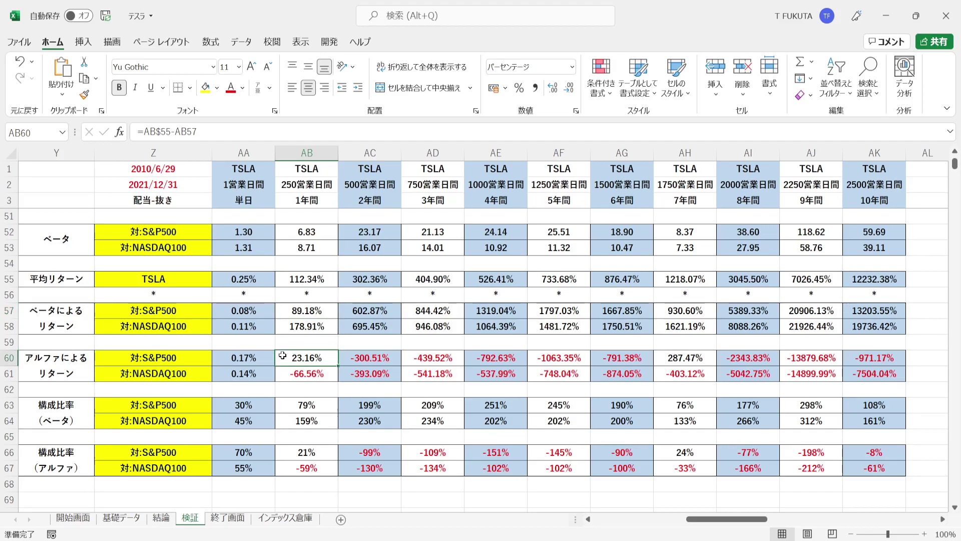
left_click(281, 309)
left_click(285, 358)
left_click(280, 278)
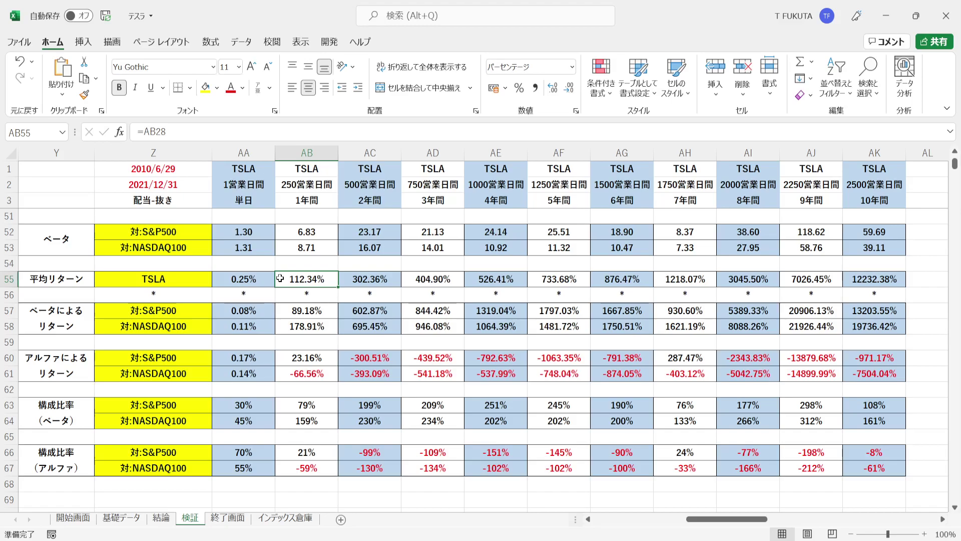
left_click(283, 357)
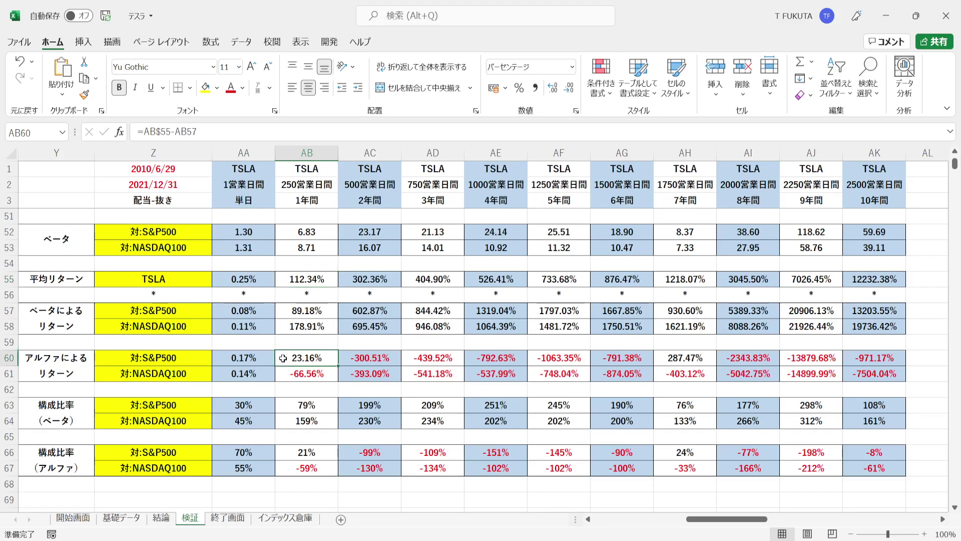
left_click(281, 282)
left_click(283, 311)
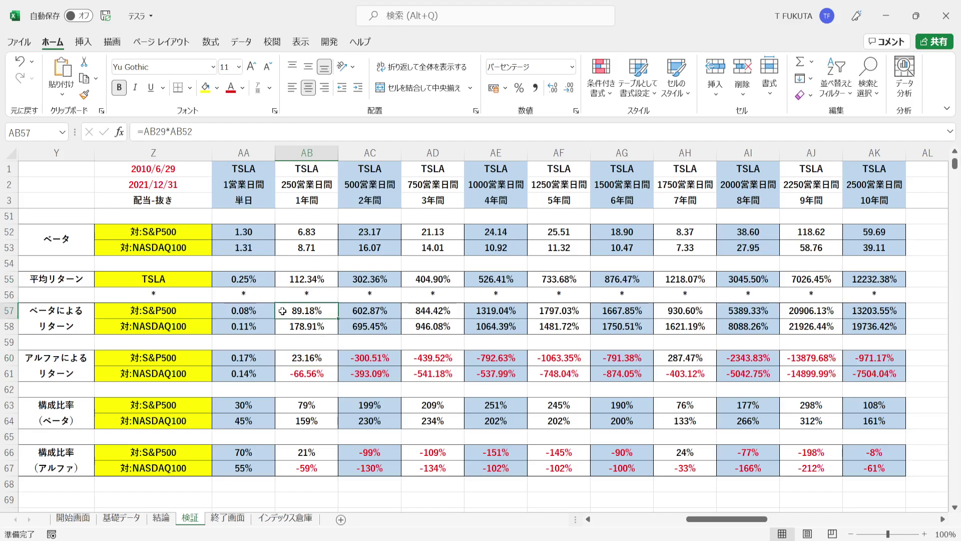
left_click(283, 359)
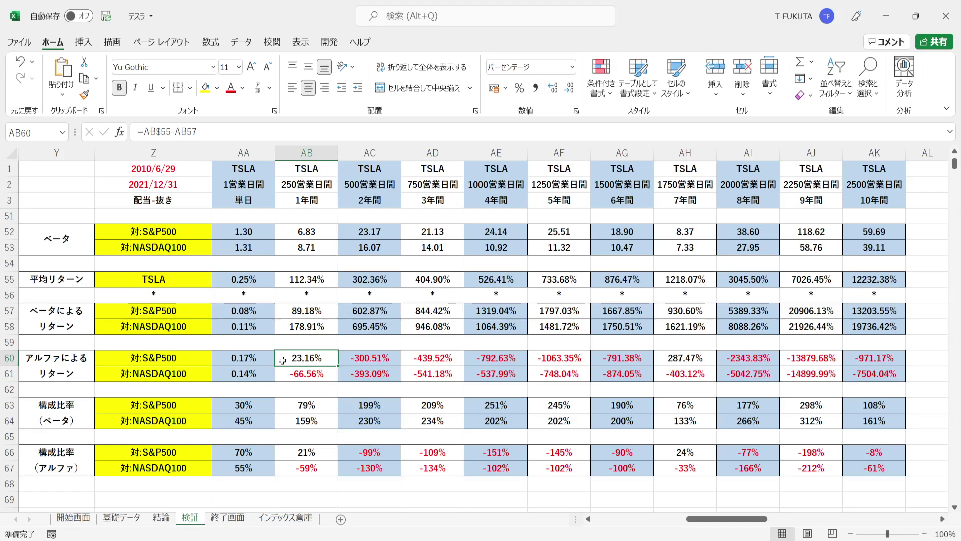
Step: Examine the 1年間 NASDAQ100 breakdown across the ベータ in AB53, AB58 and AB61, comparing it with the 平均リターン in AB55
left_click(279, 328)
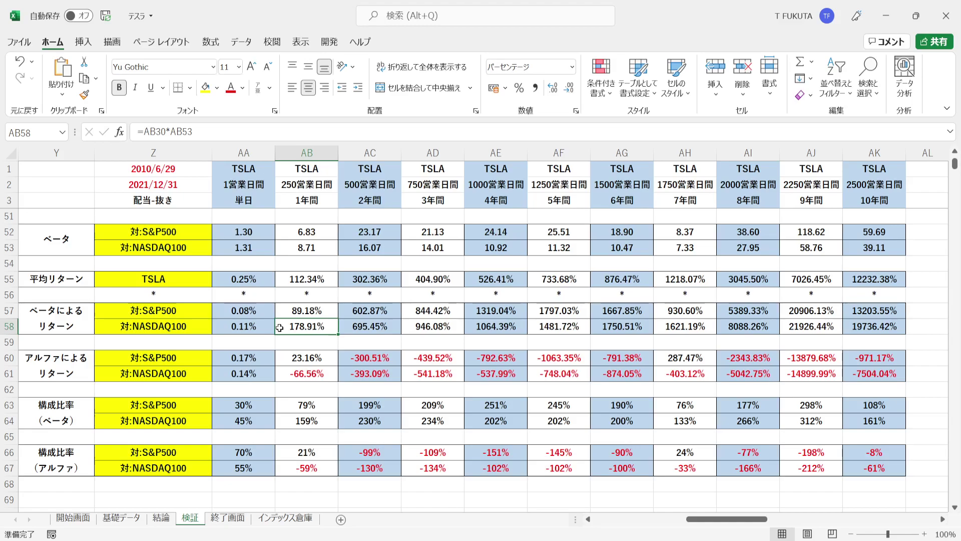
left_click(282, 248)
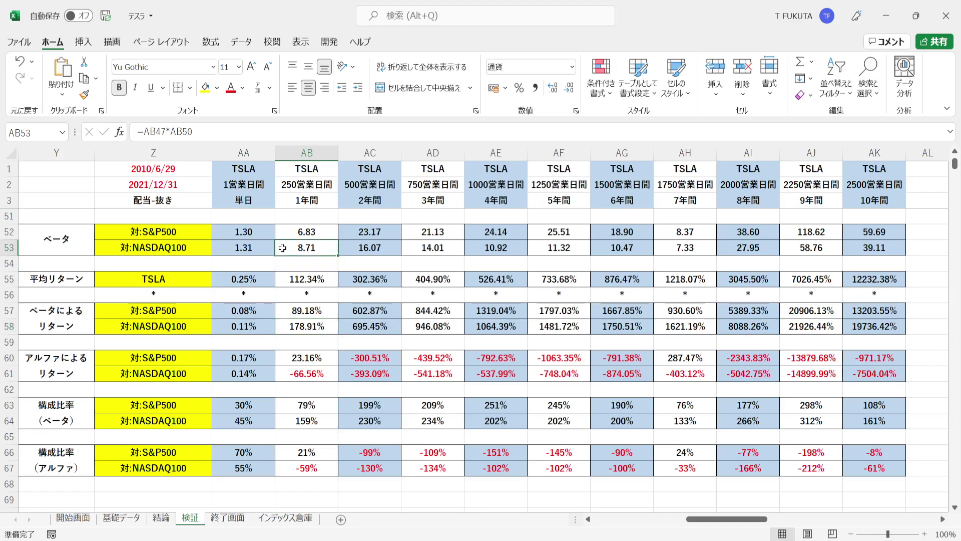
left_click(280, 330)
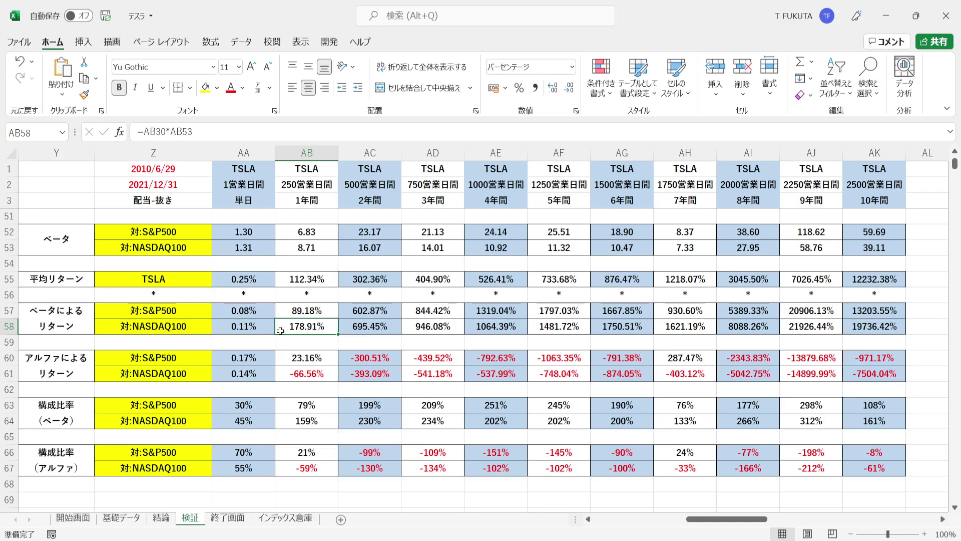
left_click(282, 275)
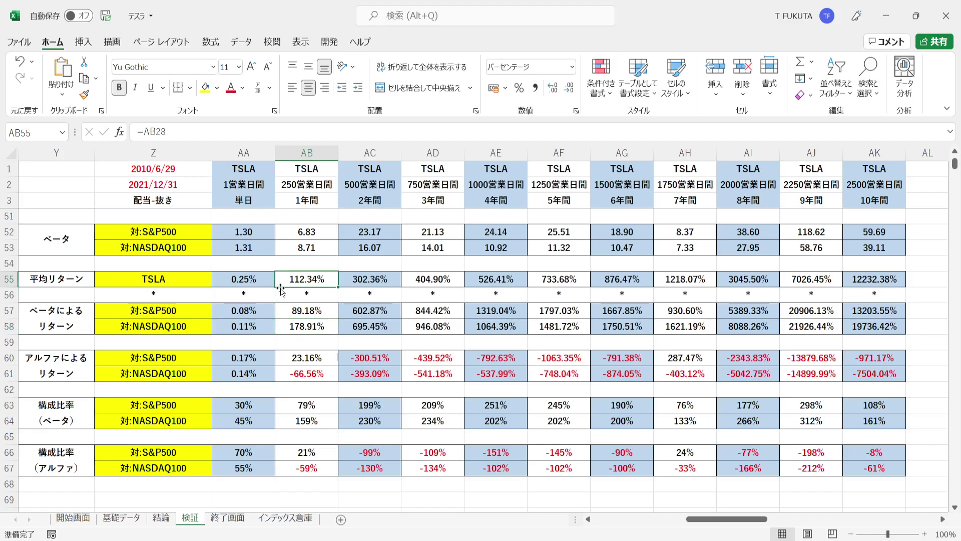
left_click(281, 373)
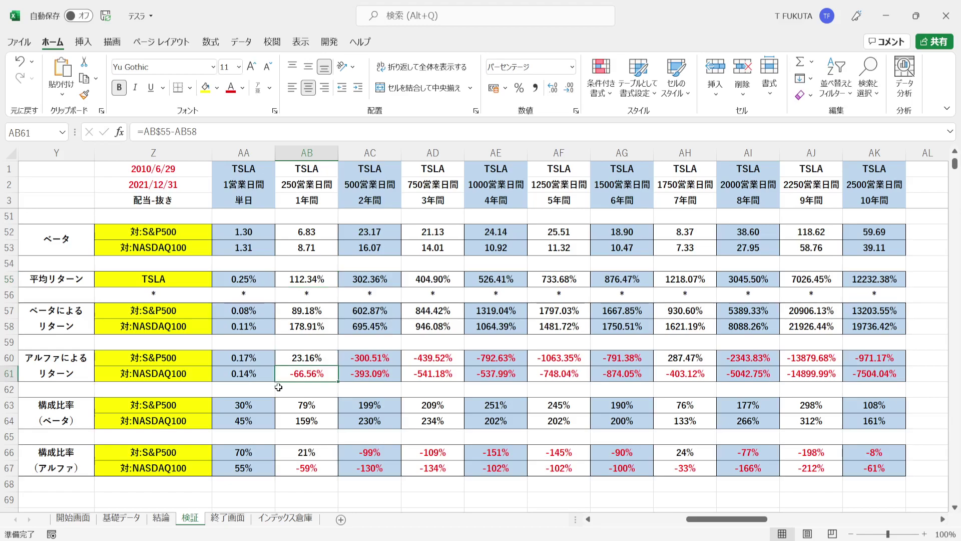
left_click(283, 330)
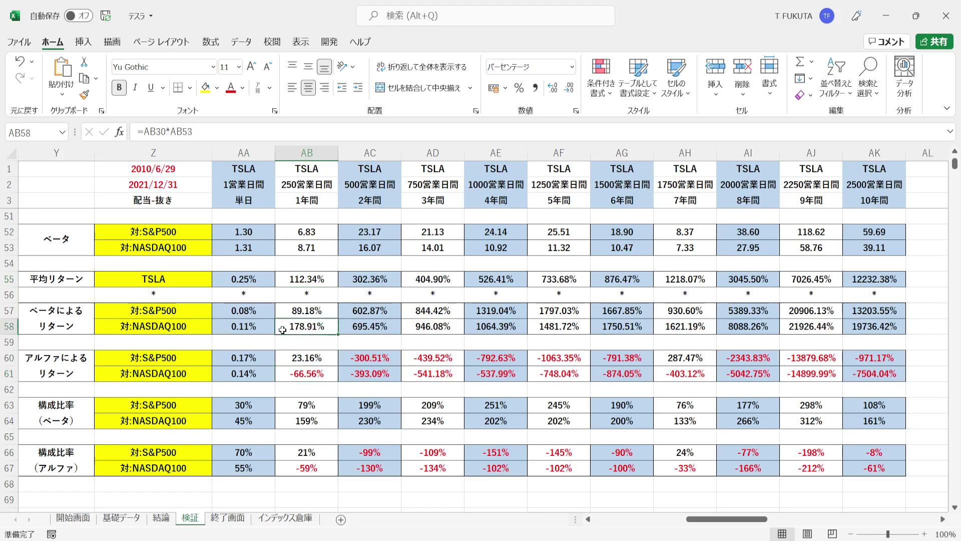
left_click(281, 373)
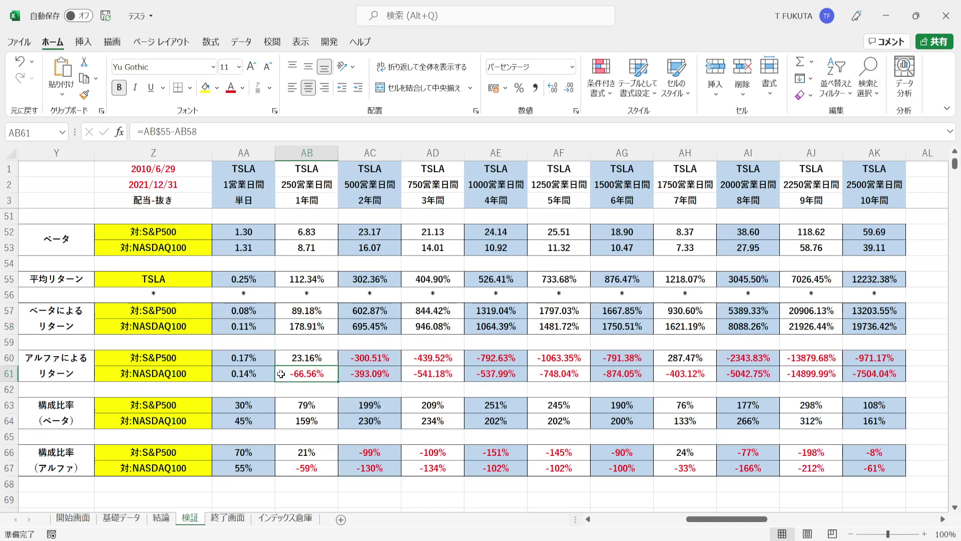
left_click(282, 283)
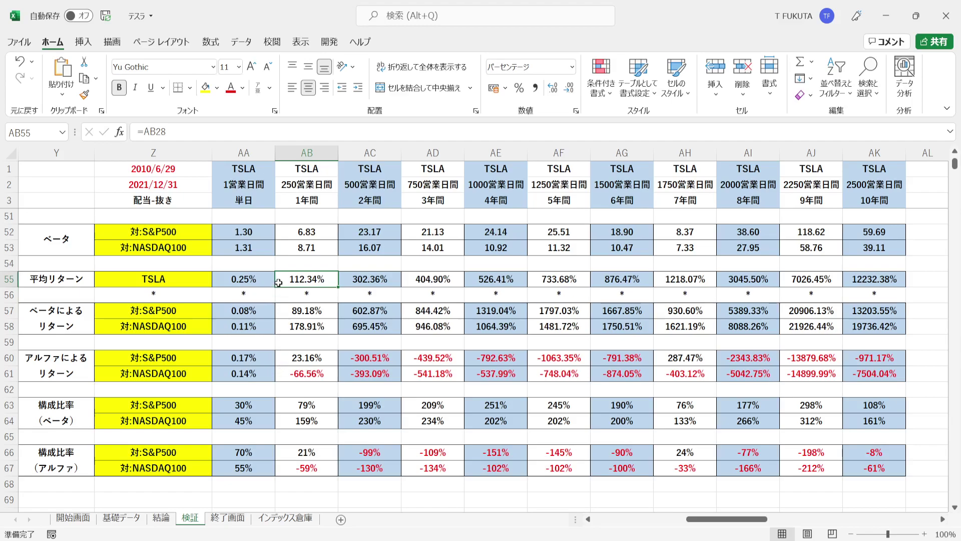
Step: Select the labels ベータによるリターン, アルファによるリターン, 構成比率（ベータ） and 構成比率（アルファ） in column Y in turn
left_click(88, 326)
left_click(87, 369)
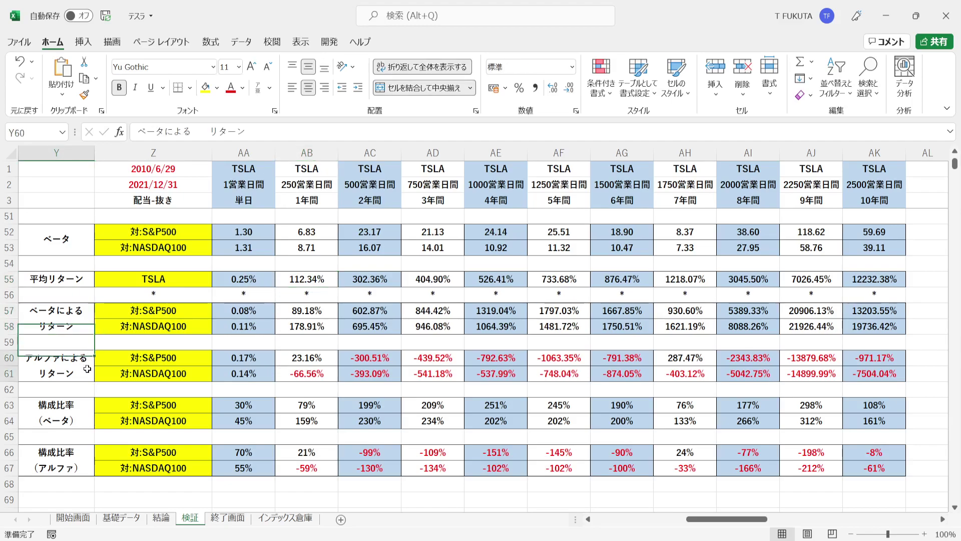
left_click(82, 407)
left_click(83, 450)
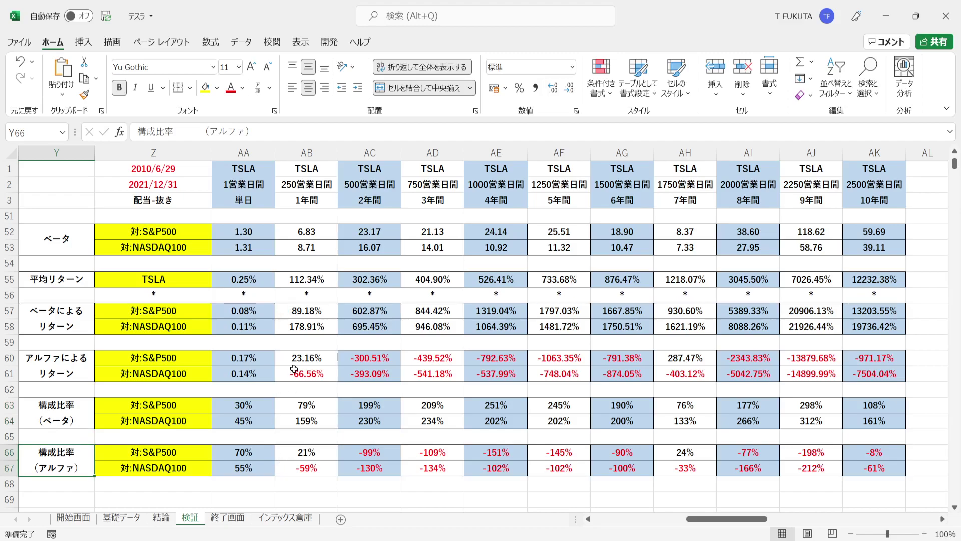
Step: Highlight the 1年間 column AB and check its beta and alpha 構成比率 for S&P500 in AB63 and AB66, then NASDAQ100 in AB64 and AB67
left_click(313, 154)
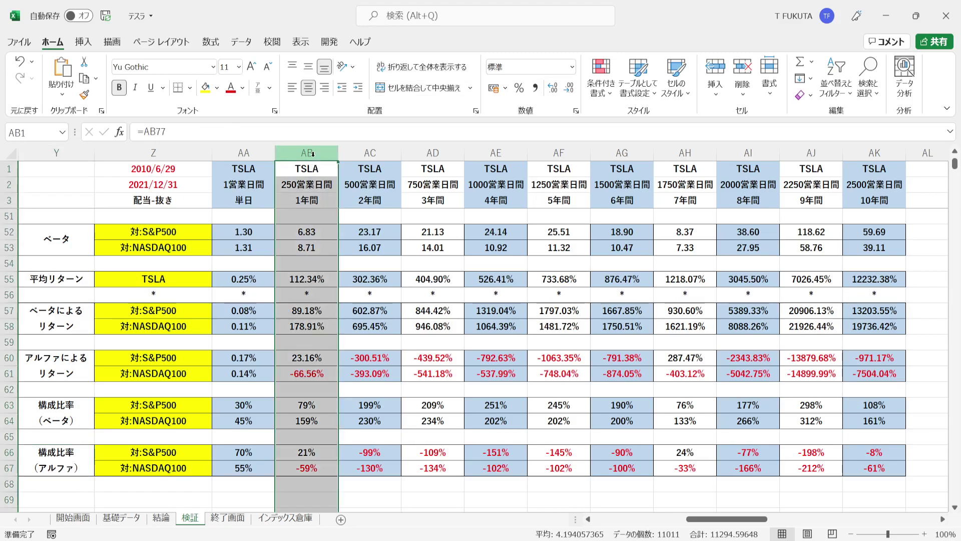
left_click(286, 406)
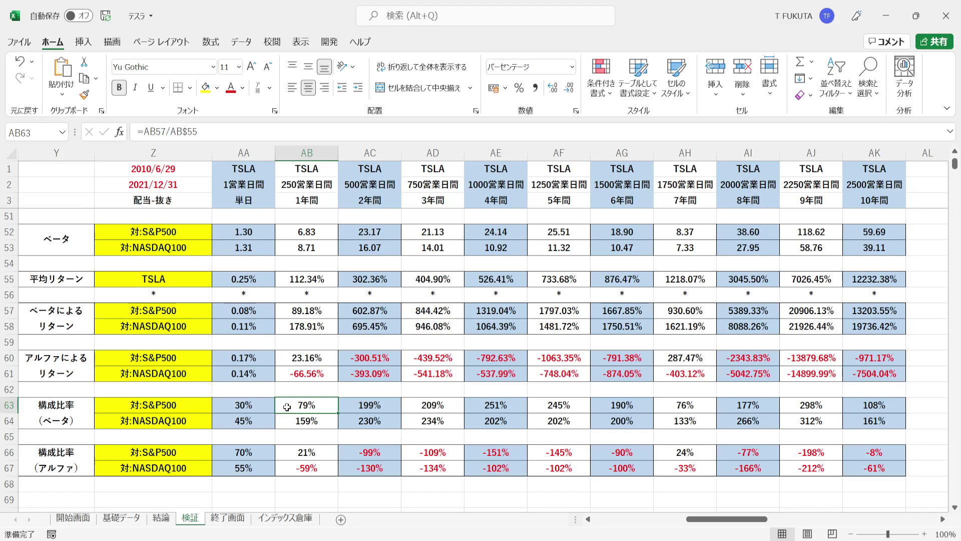
left_click(285, 452)
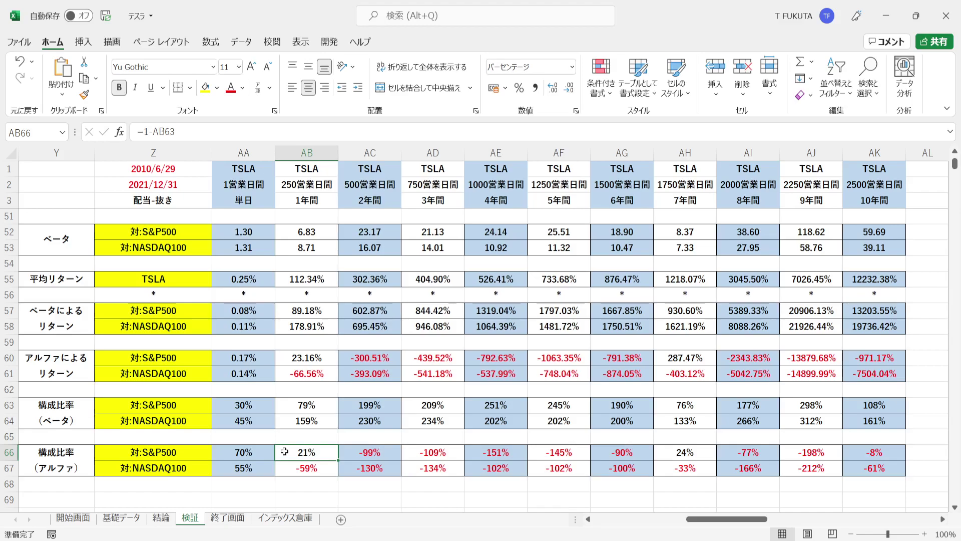
left_click(209, 421)
left_click(284, 421)
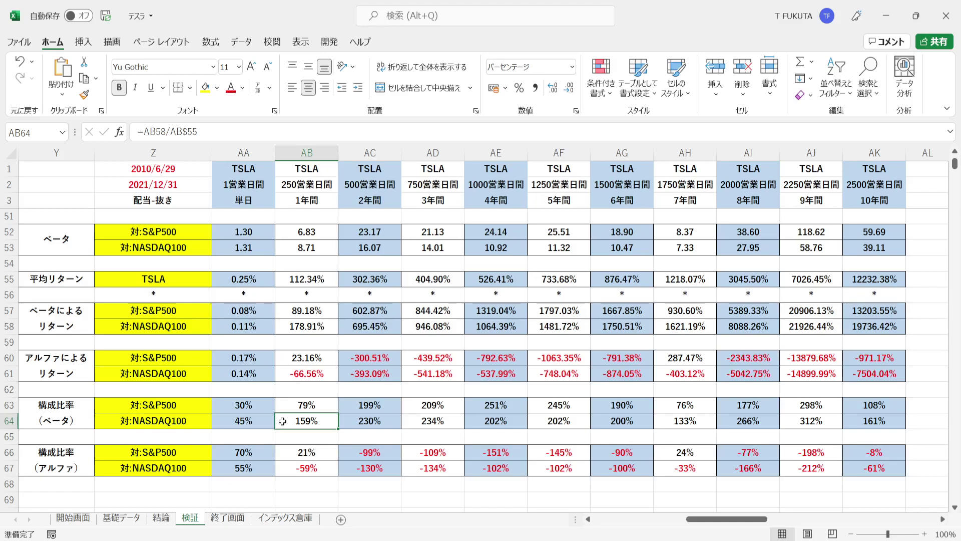
left_click(285, 468)
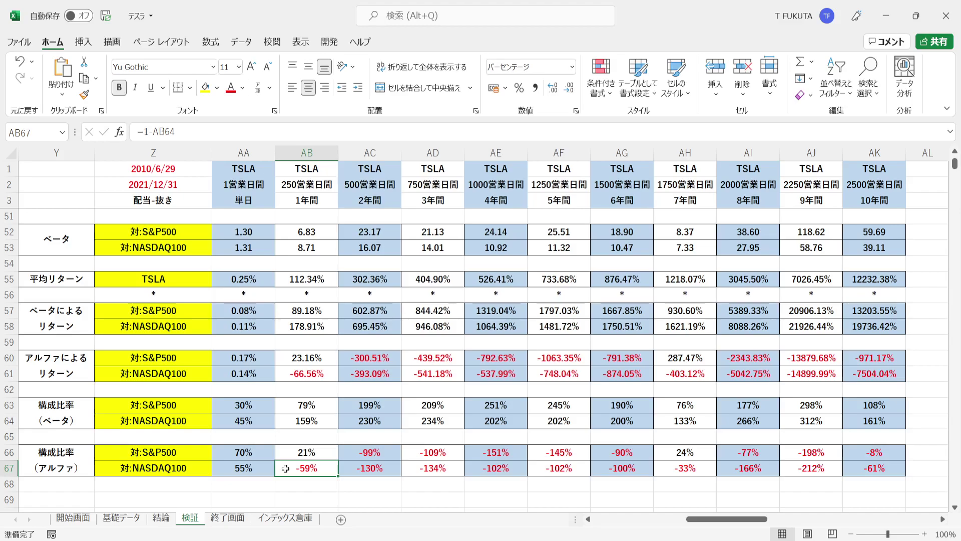
Step: Select the labels in Y57 and Y60, then highlight the 単日 column AA and its アルファによるリターン cells AA60:AA61
left_click(87, 310)
left_click(86, 362)
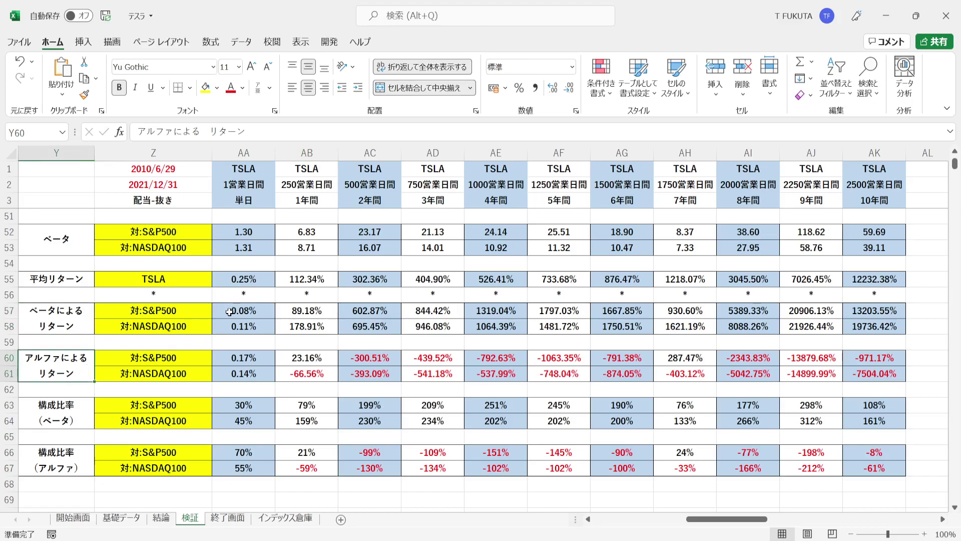
left_click(244, 152)
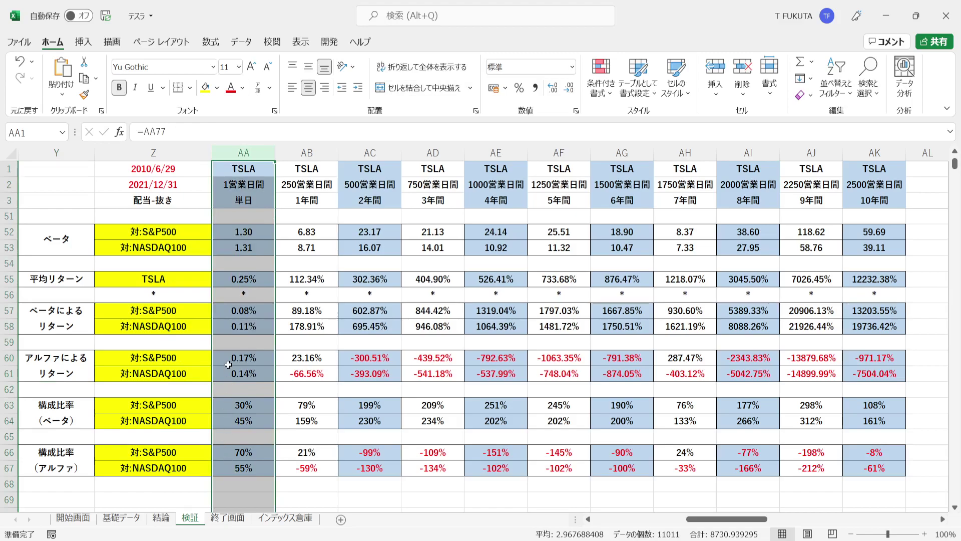
left_click_drag(227, 359, 226, 373)
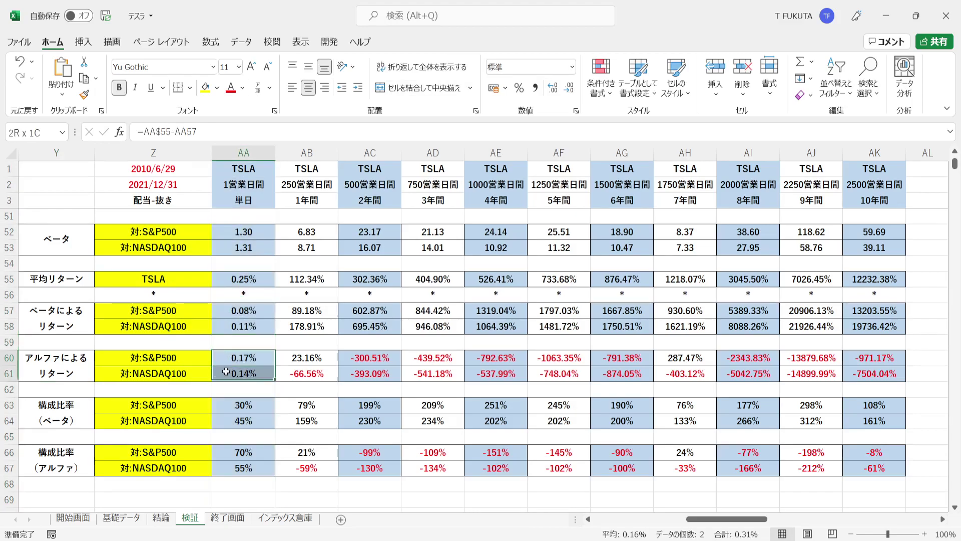
Step: Check the 構成比率（アルファ） cells AA66, AA67, AB66 and AB67, then highlight the 2年間 to 10年間 range AC66:AK67
left_click(226, 452)
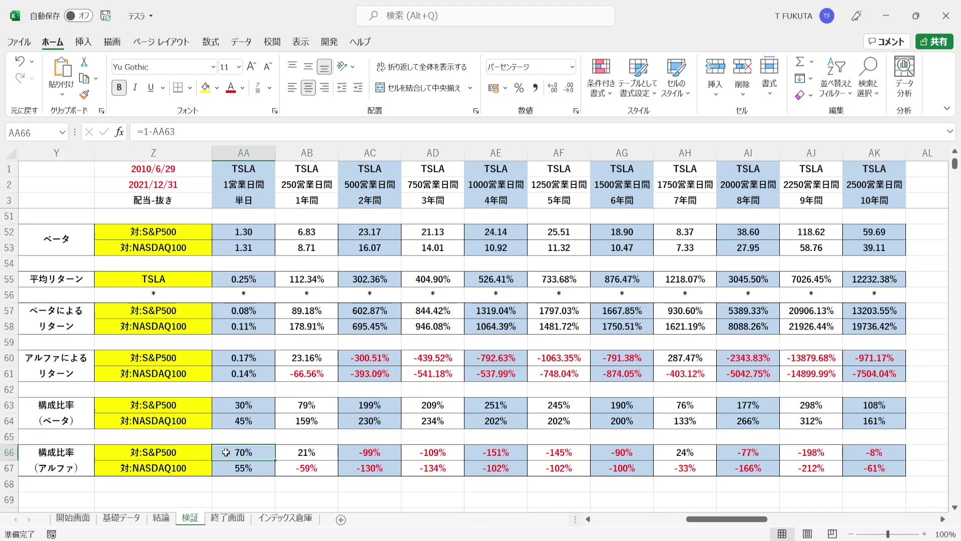
key("Down")
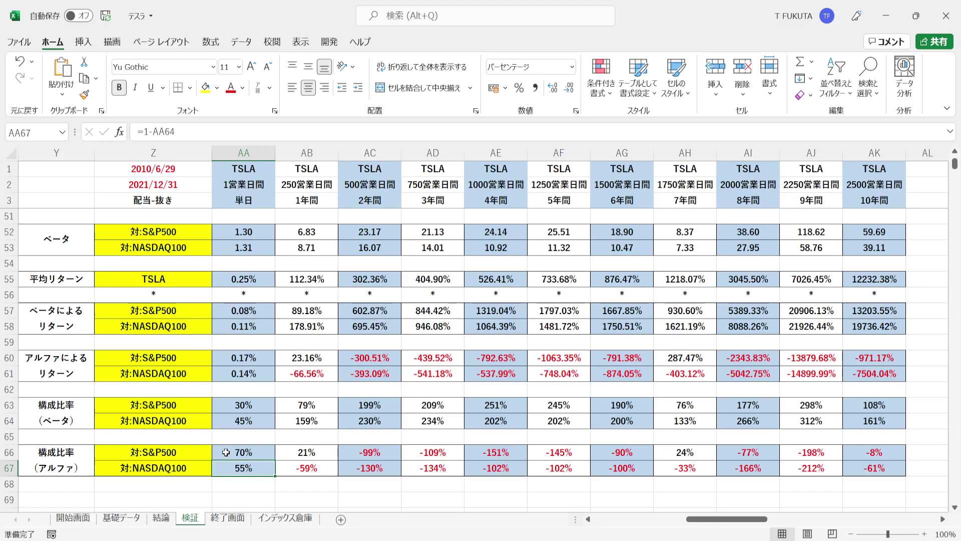
left_click(285, 451)
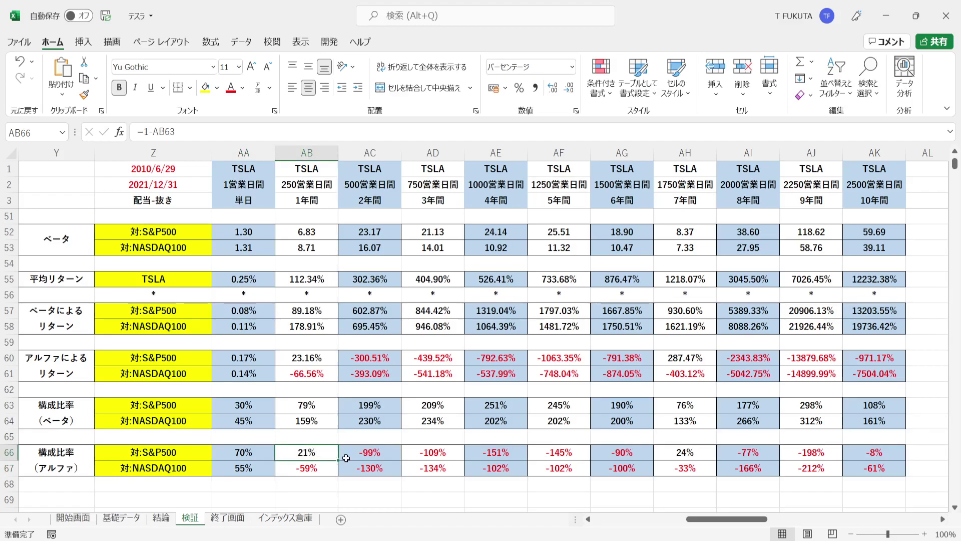
left_click(289, 472)
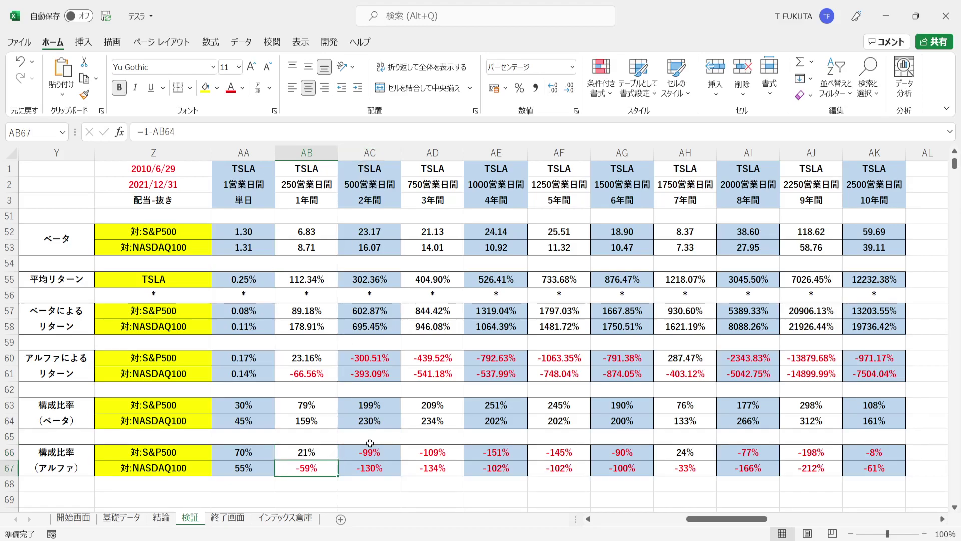
left_click_drag(351, 453, 874, 468)
Step: Compare the アルファによるリターン range AC60:AK61 with the 平均リターン range AC55:AK55 by highlighting each in turn, twice
left_click_drag(360, 358, 361, 373)
left_click_drag(470, 360, 884, 374)
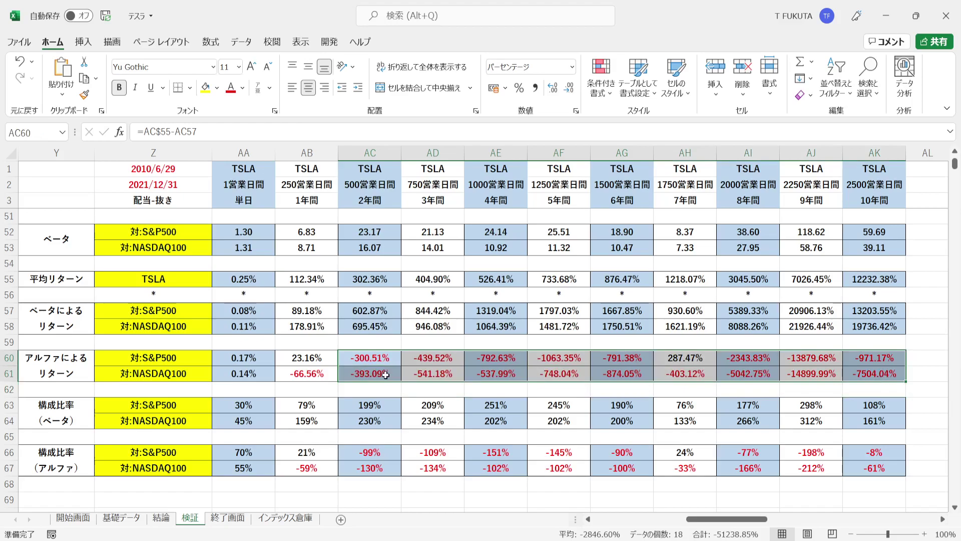
left_click_drag(346, 279, 851, 279)
left_click(344, 357)
left_click_drag(344, 358, 881, 373)
left_click_drag(349, 279, 870, 283)
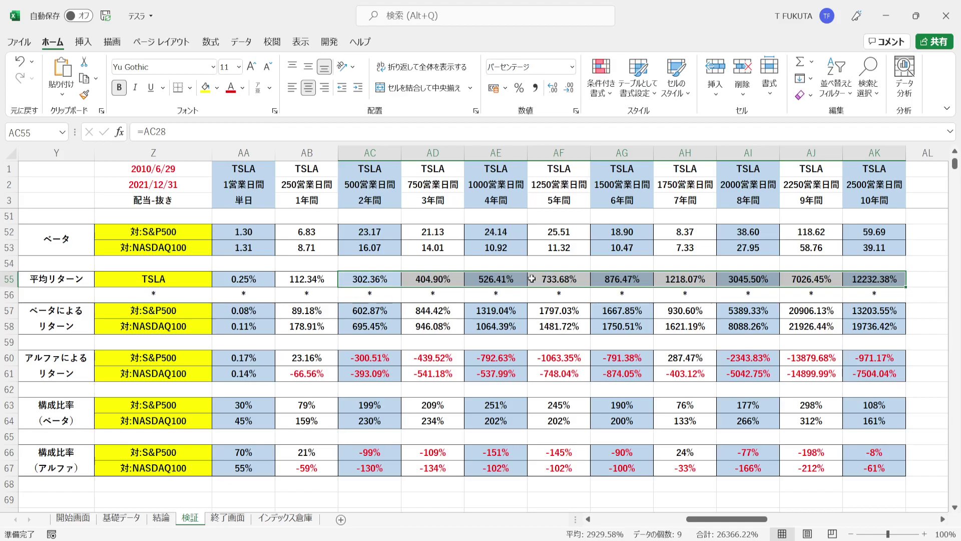
Step: Highlight ベータによるリターン AC57:AK58, アルファによるリターン AC60:AK61 and 平均リターン AC55:AK55, ending back on AC57:AK58
left_click_drag(350, 311, 874, 328)
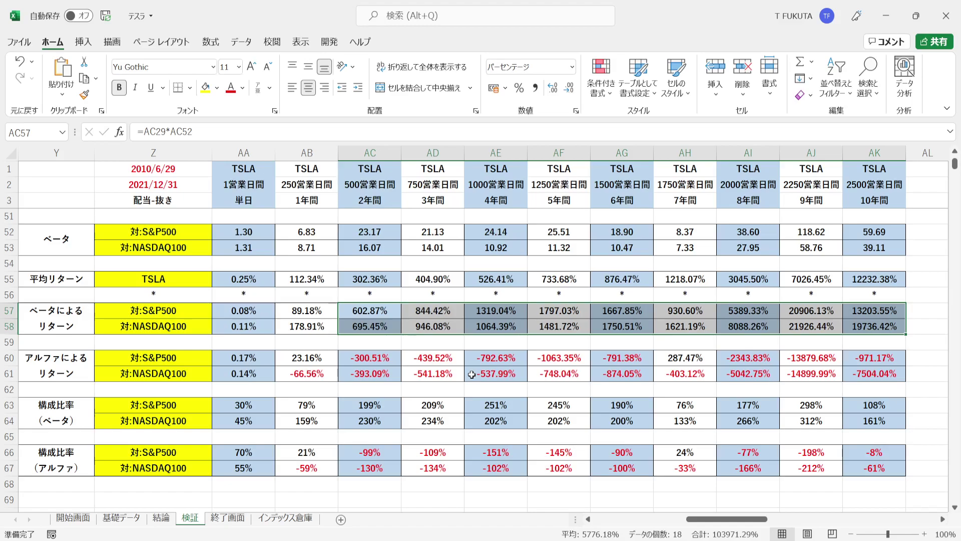
left_click_drag(350, 357, 881, 374)
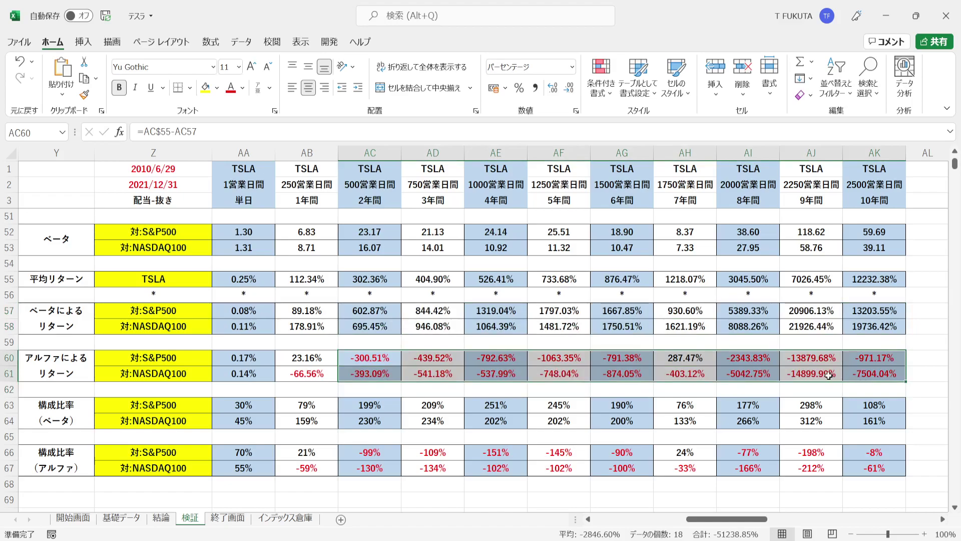
left_click_drag(389, 275, 851, 278)
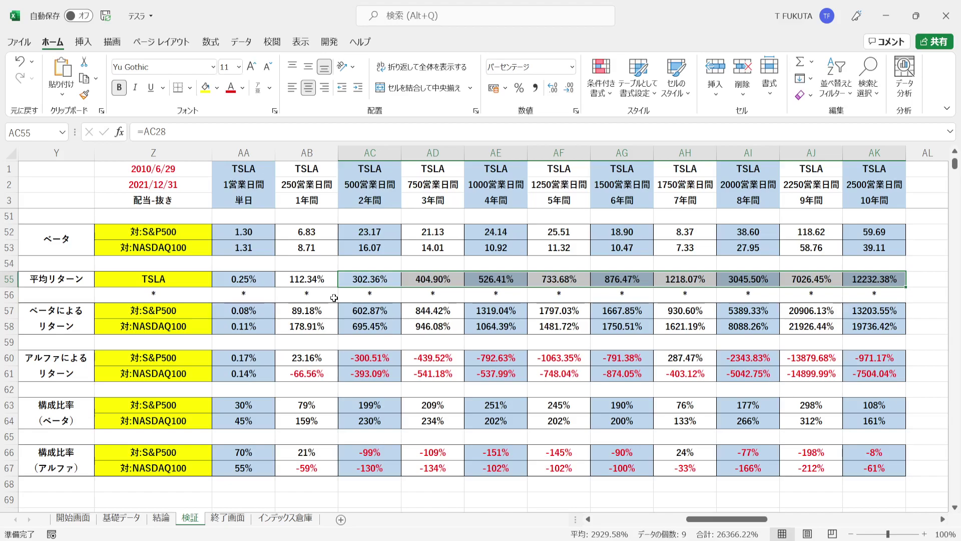
left_click_drag(549, 325, 864, 321)
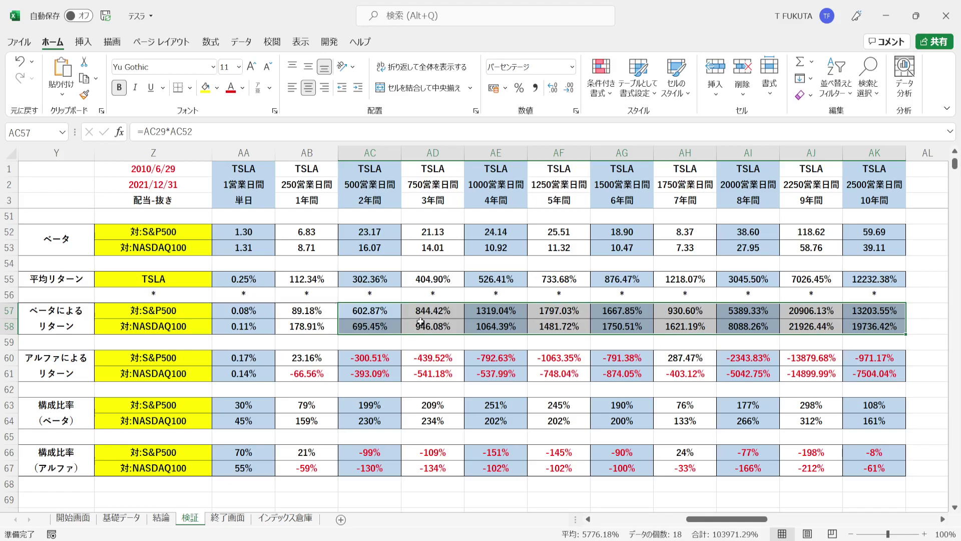
Step: Go back up to the 相関係数 section and highlight AA46:AK47, then the リスク倍率 range AA49:AK50
left_click(349, 244)
key("Up")
key("Up")
key("Up")
key("Up")
key("Up")
key("Up")
key("Up")
key("Up")
key("Up")
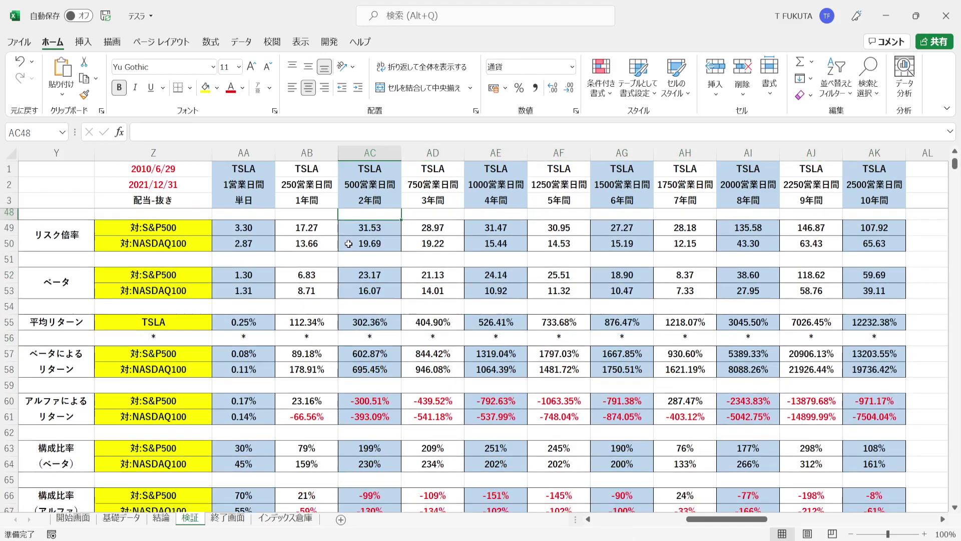
key("Up")
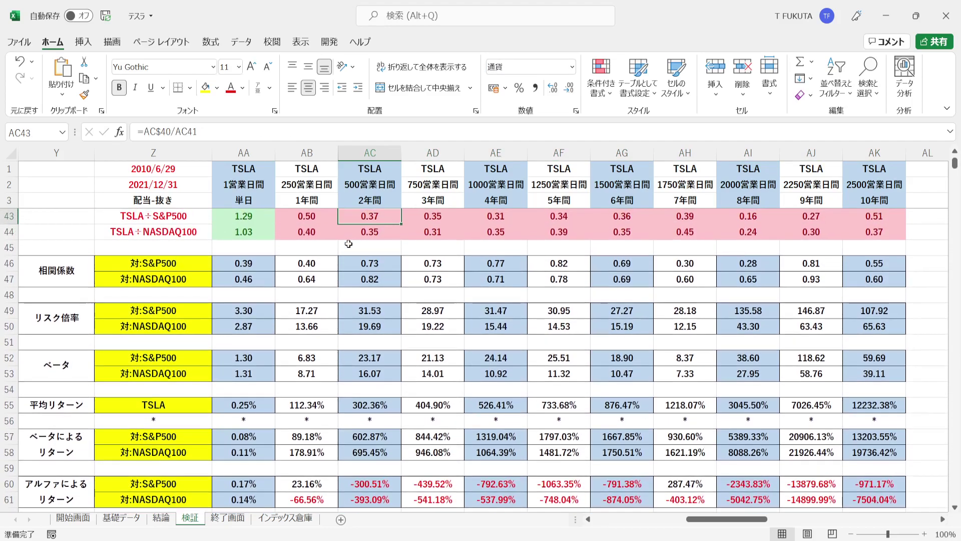
left_click_drag(265, 262, 872, 279)
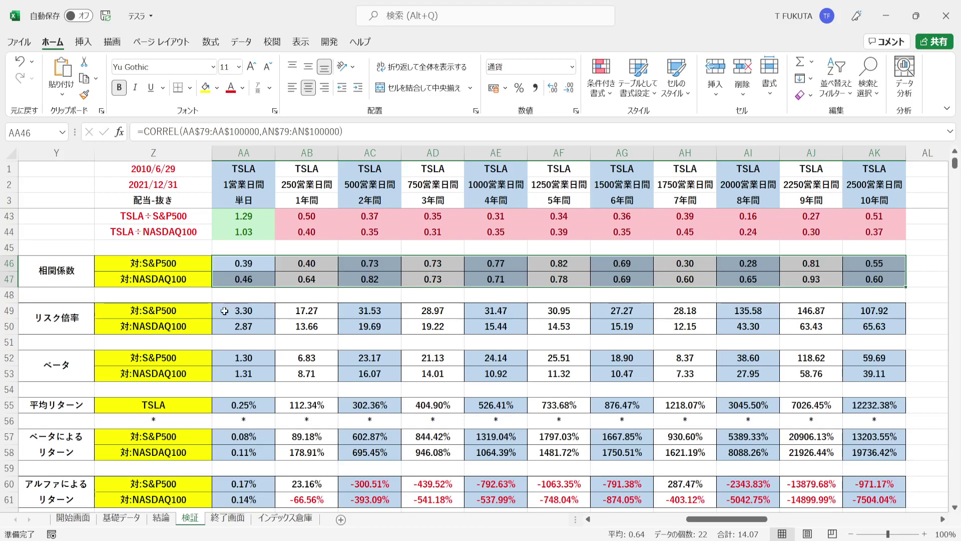
left_click(271, 312)
left_click_drag(270, 312, 824, 324)
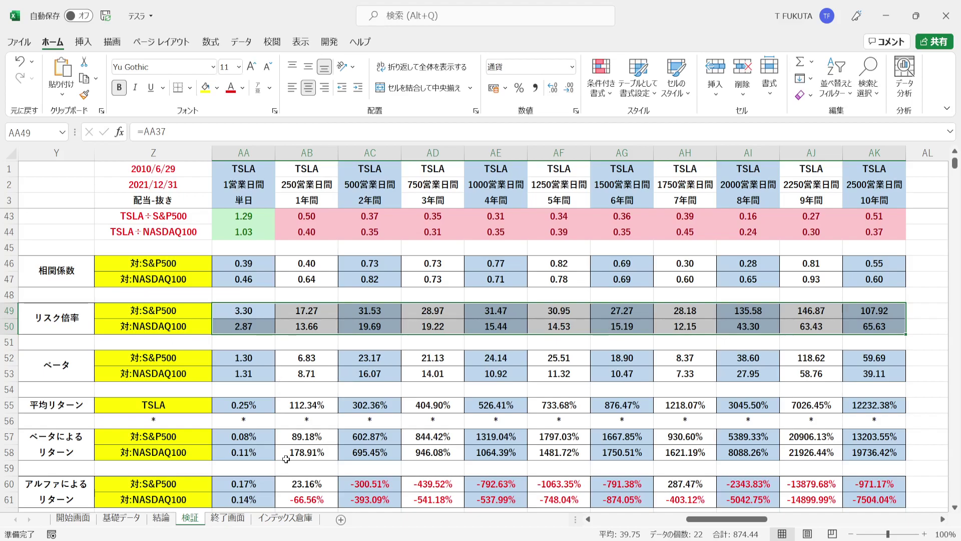
Step: Select the labels 相関係数 and リスク倍率 in column Y, then return down to the アルファによるリターン label in Y60
left_click(83, 275)
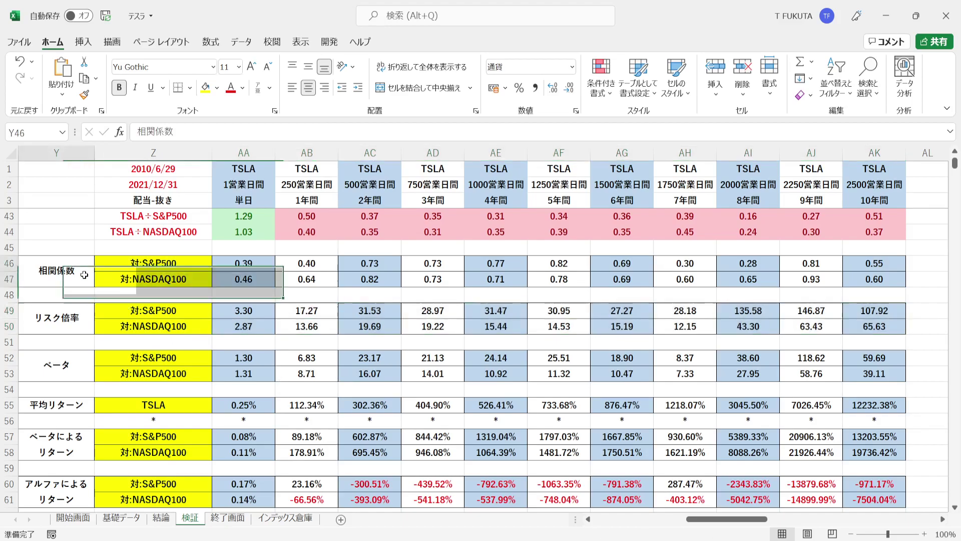
left_click(89, 308)
key("Down")
key("Down")
key("Down")
key("Down")
key("Down")
key("Down")
key("Down")
key("Down")
key("Down")
key("Down")
key("Down")
key("Down")
key("Down")
key("Down")
key("Down")
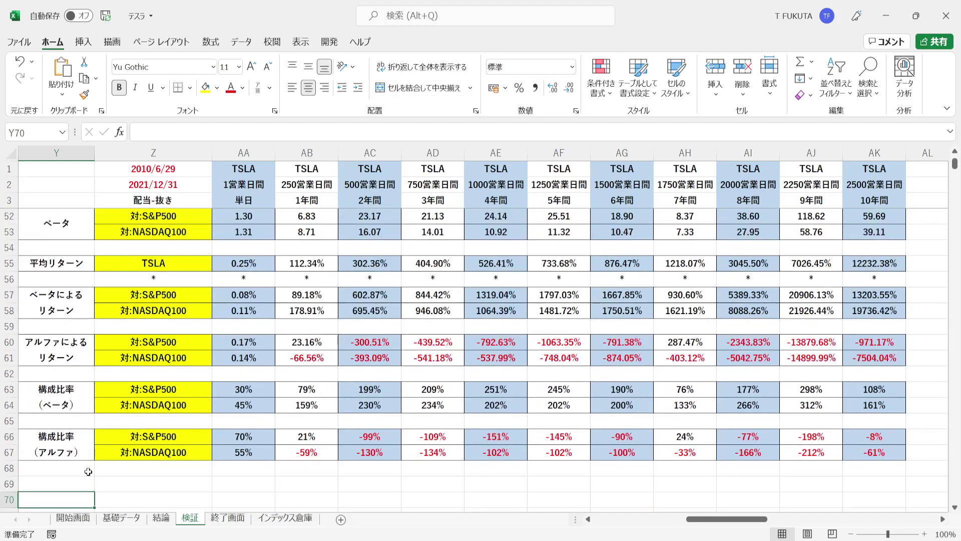
left_click(81, 355)
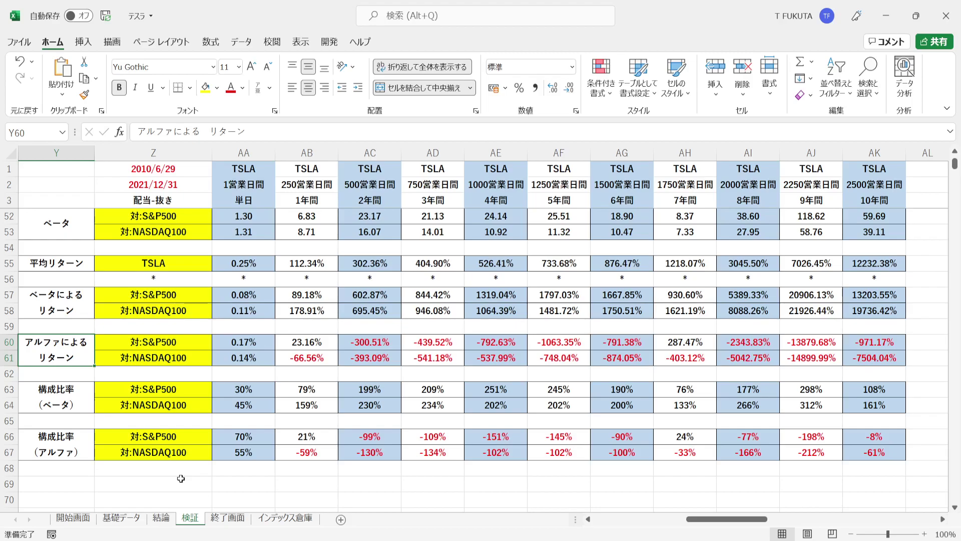
Step: Show the 終了画面 sheet and move to the リクエスト＆フィードバック募集中 line in A2
left_click(221, 518)
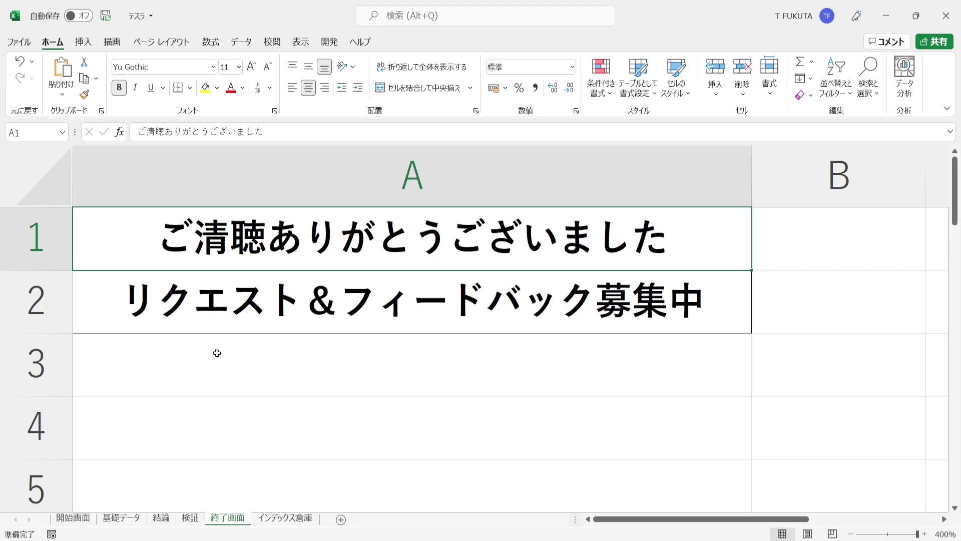
key("Down")
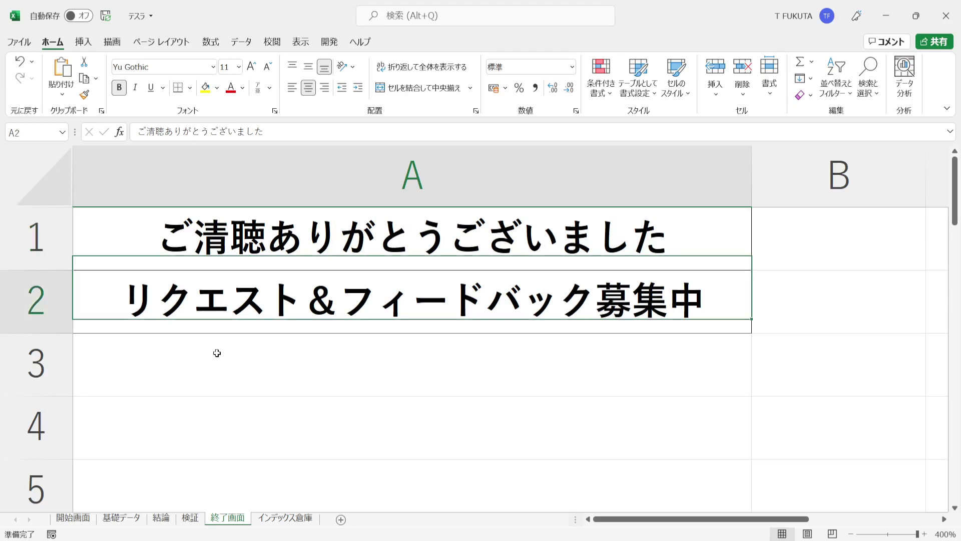